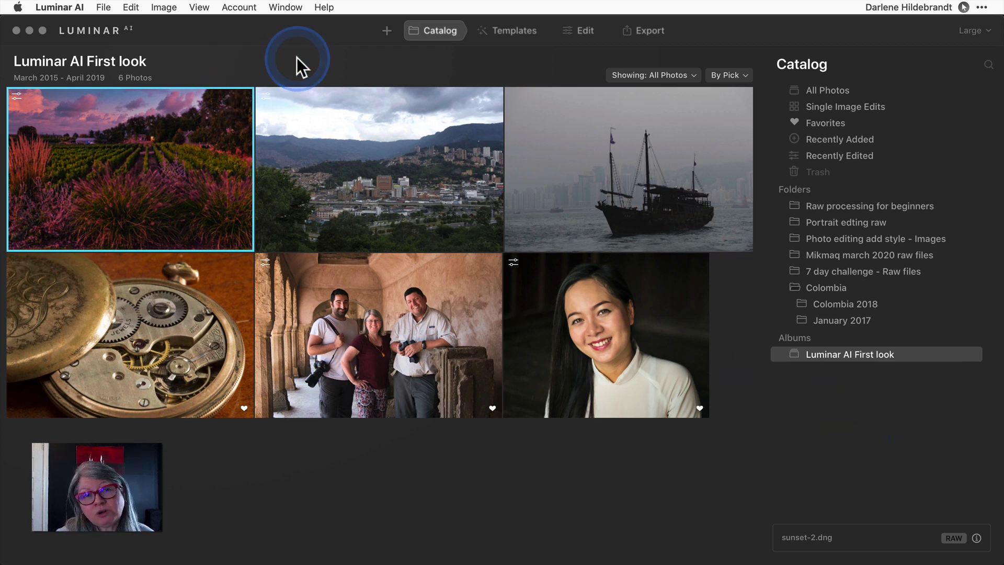
- Choose Add Folder with Images... from the + menu
{"action": "left_click", "coordinate": [387, 32]}
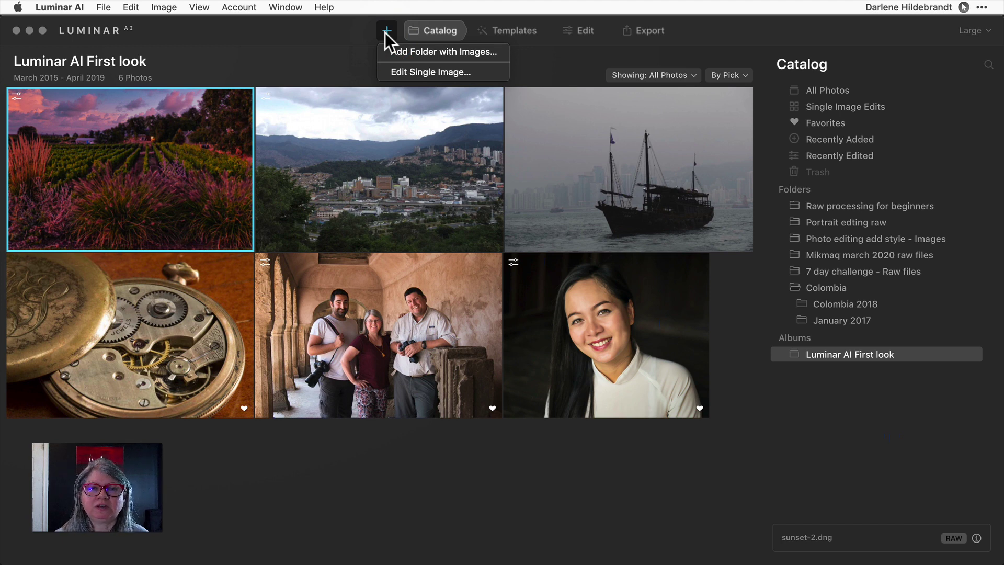
{"action": "left_click_drag", "start_coordinate": [385, 32], "coordinate": [399, 51]}
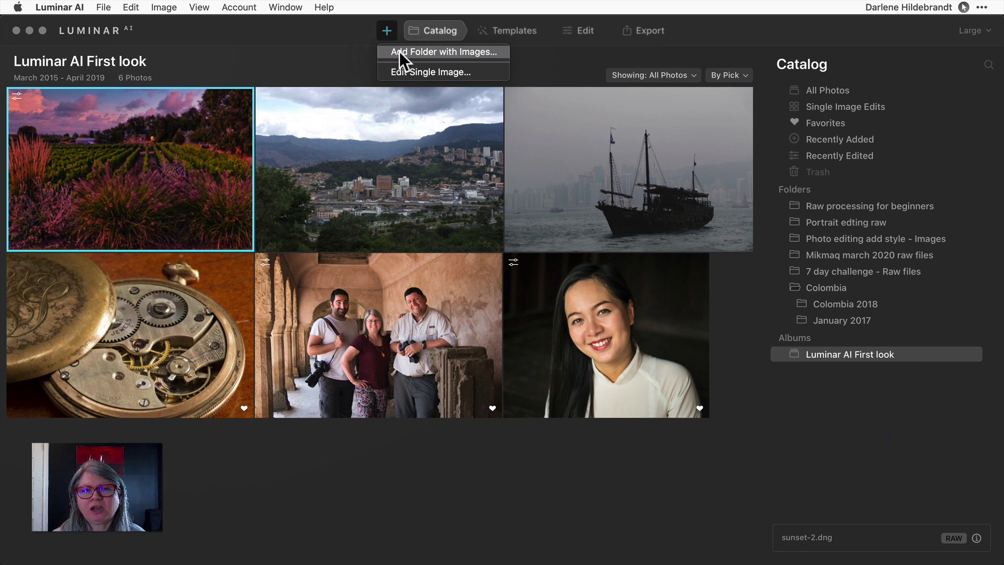
{"action": "left_click", "coordinate": [400, 51]}
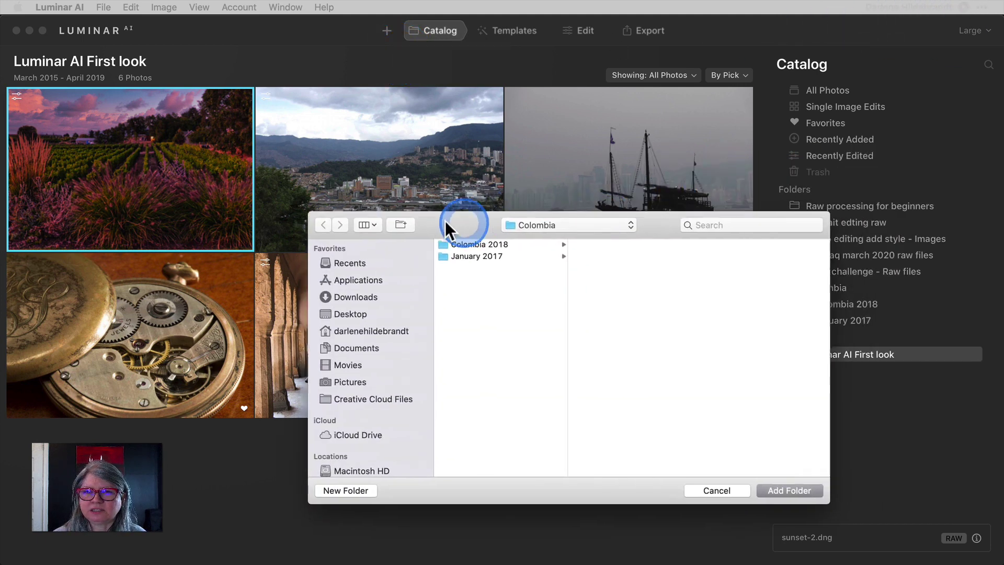
- Browse to Travel Personal > Asia 2019 > Japan 2019 > Raw files in the folder dialog
{"action": "left_click_drag", "start_coordinate": [445, 221], "coordinate": [316, 233]}
{"action": "left_click", "coordinate": [395, 233]}
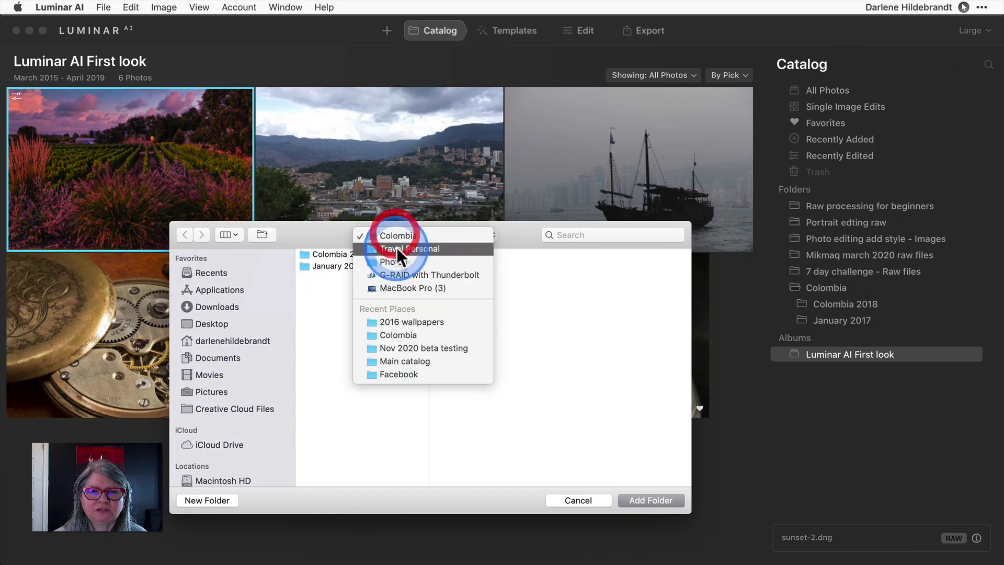
{"action": "left_click", "coordinate": [396, 248]}
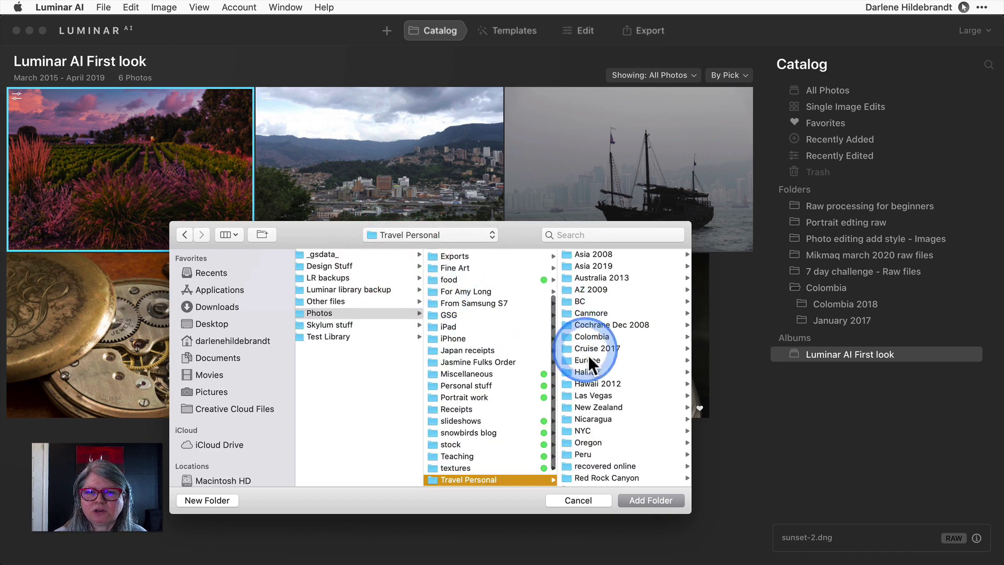
{"action": "left_click", "coordinate": [585, 266]}
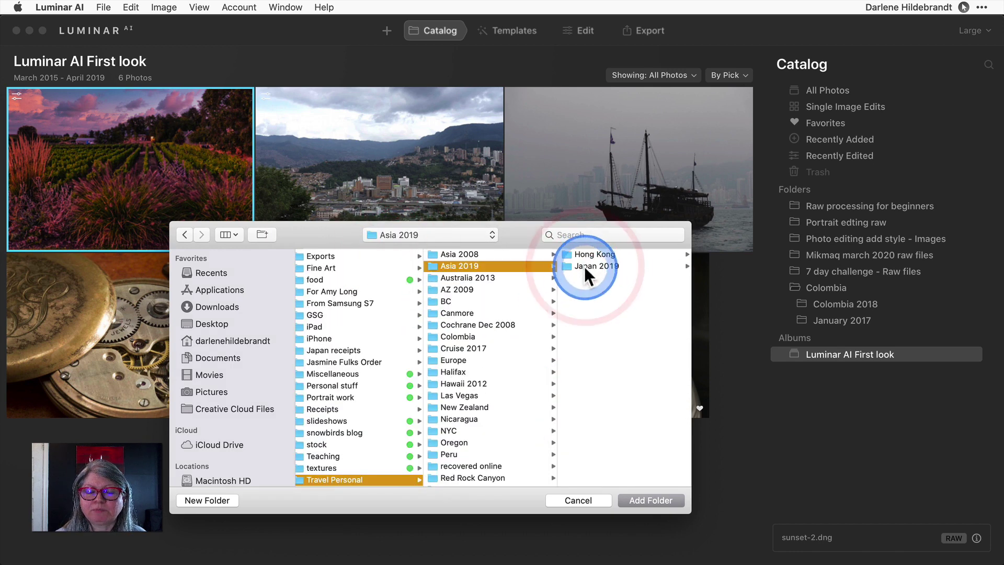
{"action": "left_click", "coordinate": [584, 266]}
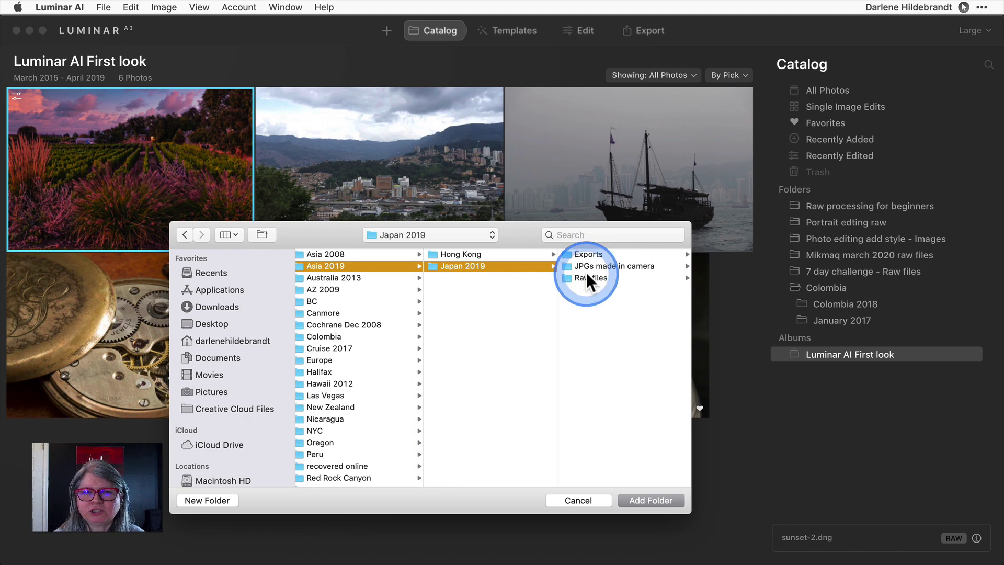
{"action": "left_click", "coordinate": [586, 275]}
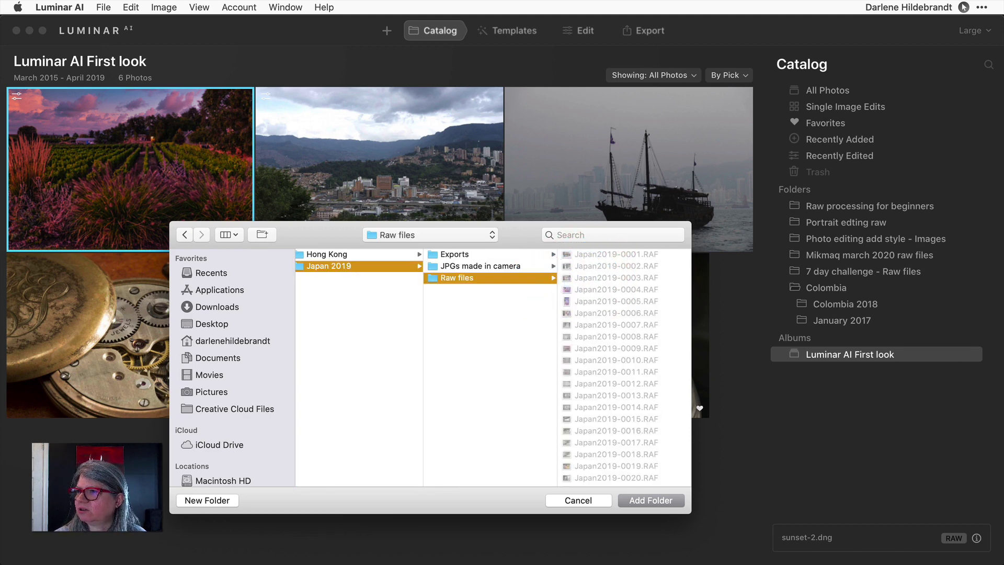
- Reveal the Raw files folder in Finder and confirm its G-RAID path and 2,788 items
{"action": "left_click", "coordinate": [892, 110]}
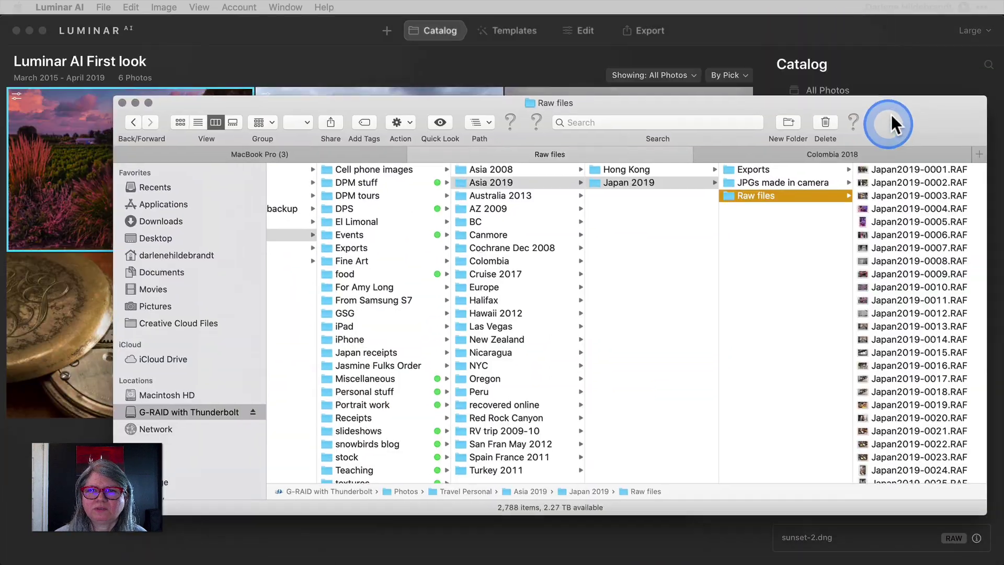
{"action": "left_click_drag", "start_coordinate": [891, 107], "coordinate": [848, 86]}
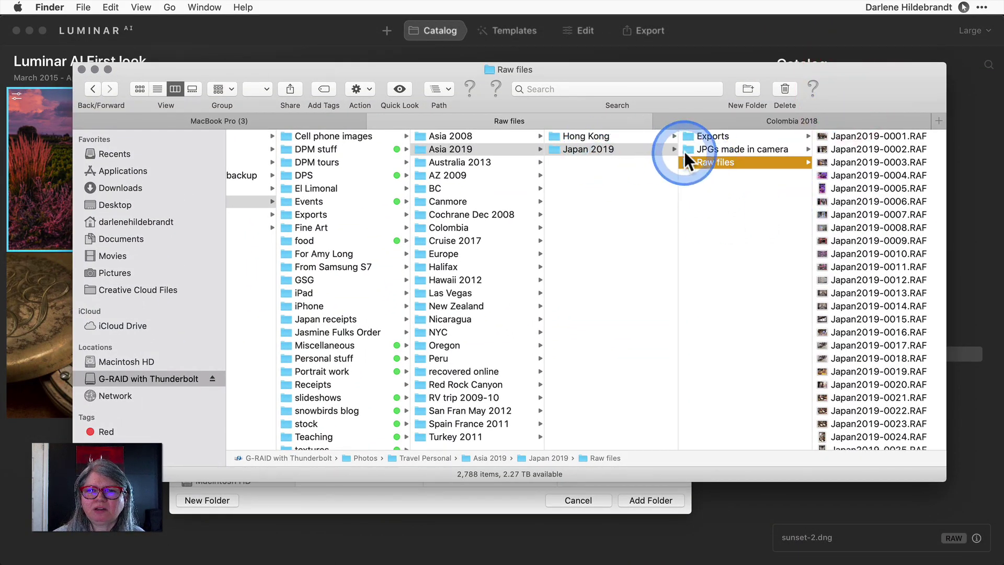
{"action": "left_click", "coordinate": [703, 161]}
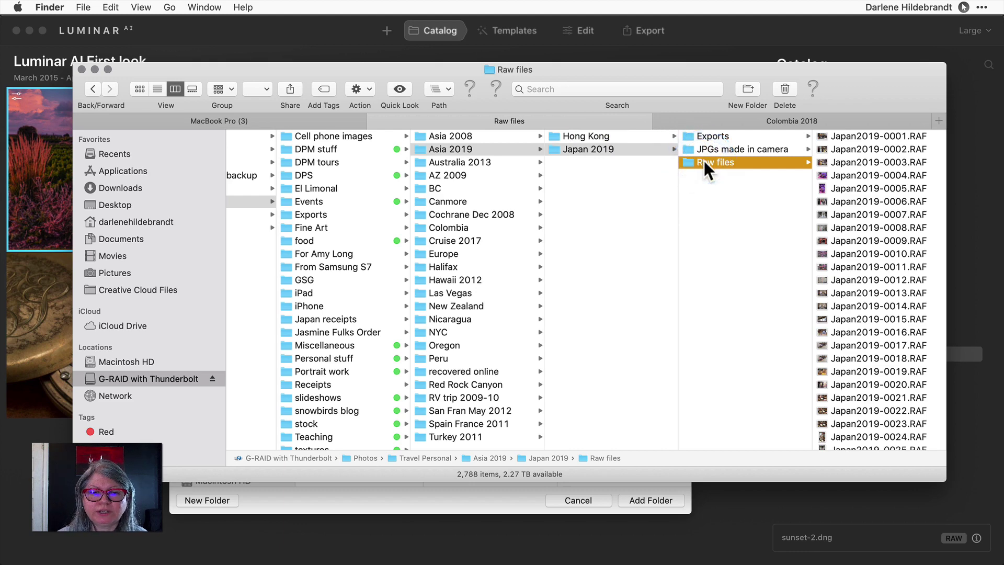
{"action": "left_click", "coordinate": [460, 481]}
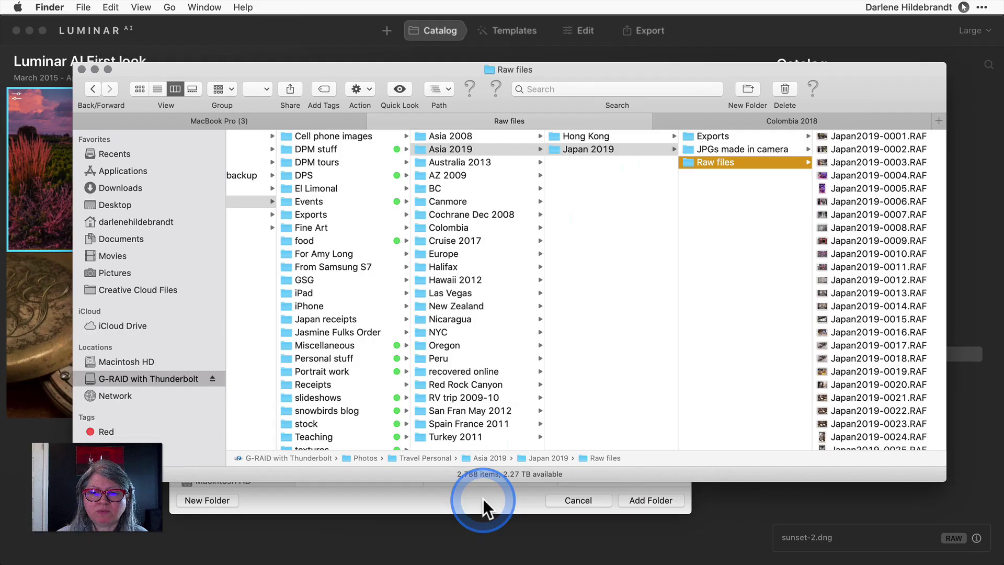
- Select Japan 2019 in the dialog and add it, importing its 2,925 photos
{"action": "left_click", "coordinate": [482, 498]}
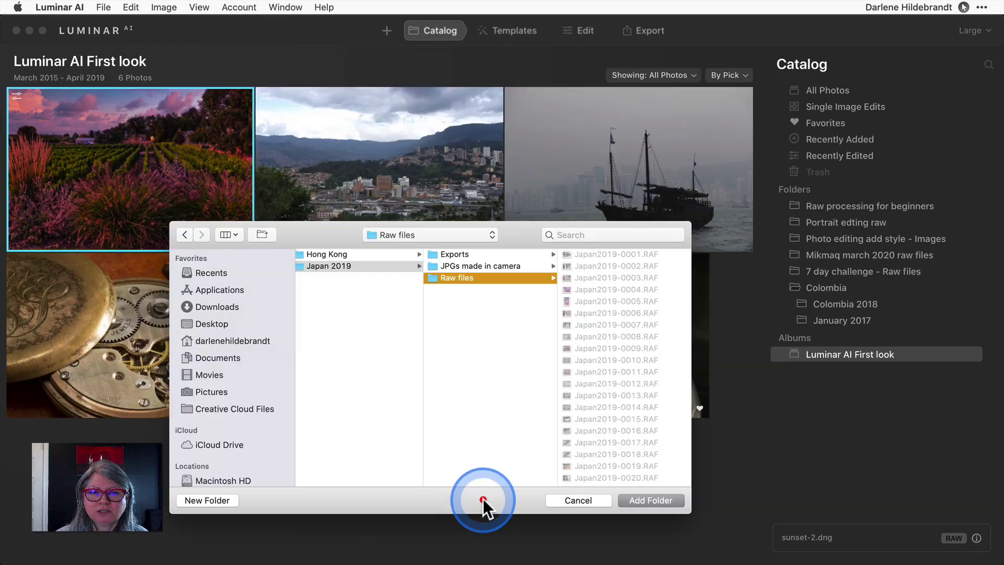
{"action": "left_click", "coordinate": [358, 266]}
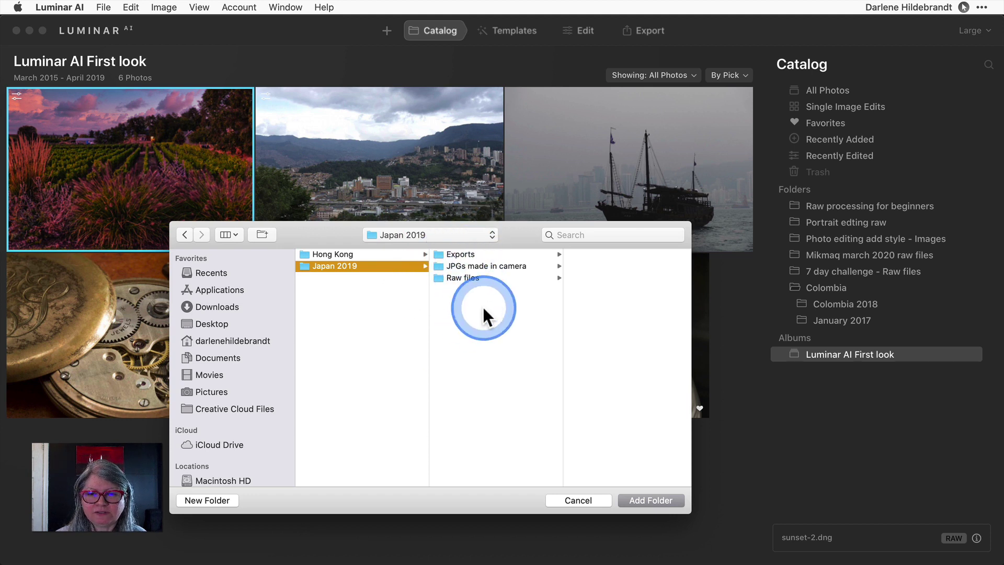
{"action": "left_click", "coordinate": [651, 500]}
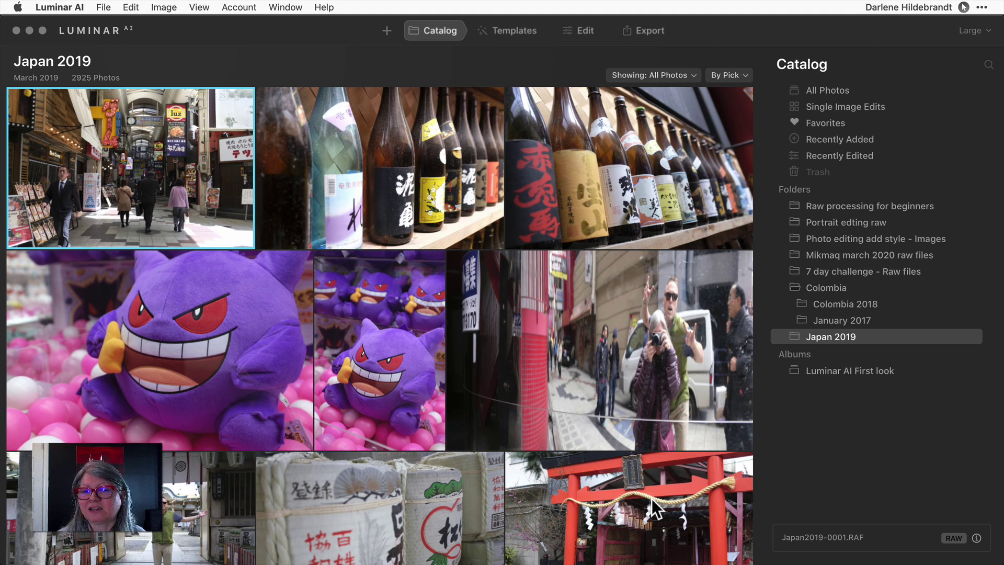
- Expand Japan 2019 to show its Exports, JPGs and Raw files subfolders, with Medium thumbnails
{"action": "left_click", "coordinate": [780, 336]}
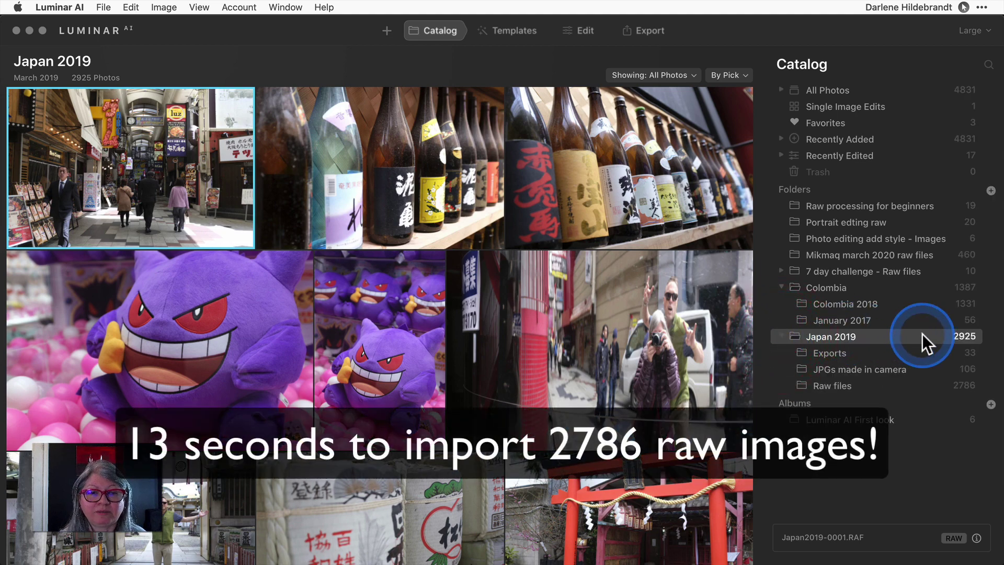
{"action": "left_click", "coordinate": [970, 29]}
{"action": "left_click", "coordinate": [961, 69]}
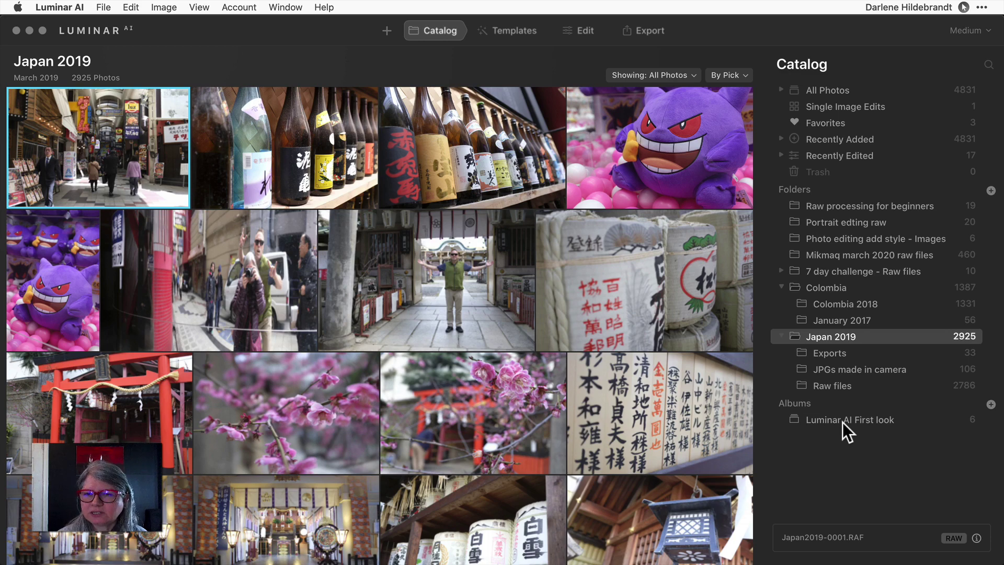
- Open the vineyard sunset photo from the Luminar AI First look album in Edit
{"action": "left_click", "coordinate": [861, 419]}
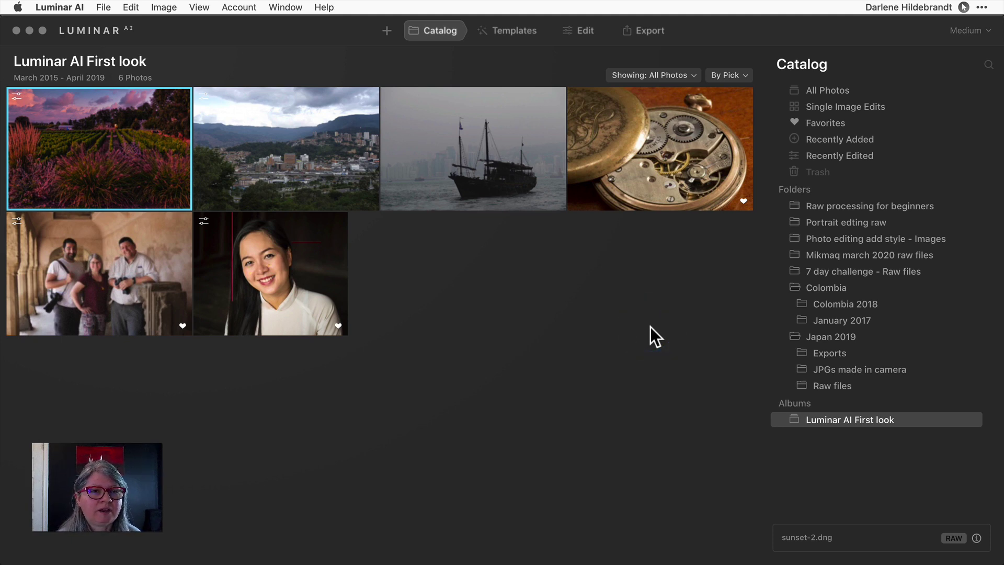
{"action": "left_click", "coordinate": [584, 32]}
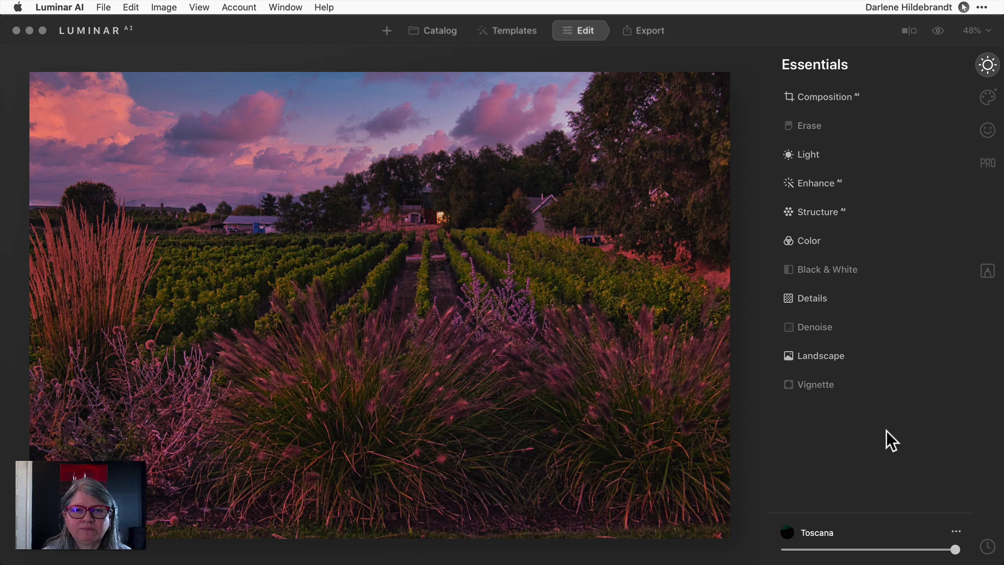
- Toggle twice between the original and the Toscana-edited vineyard photo to compare them
{"action": "key", "text": "backslash"}
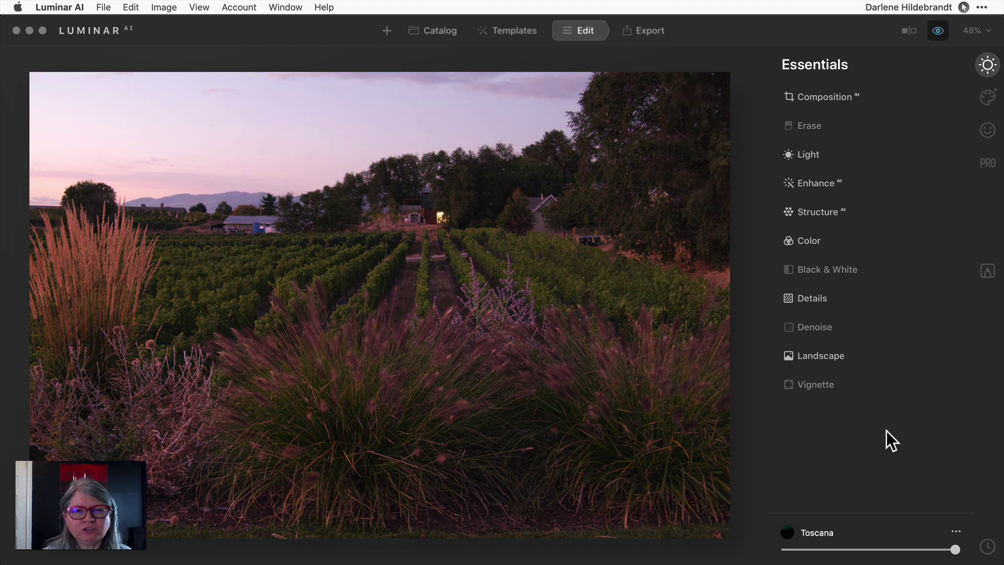
{"action": "key", "text": "backslash"}
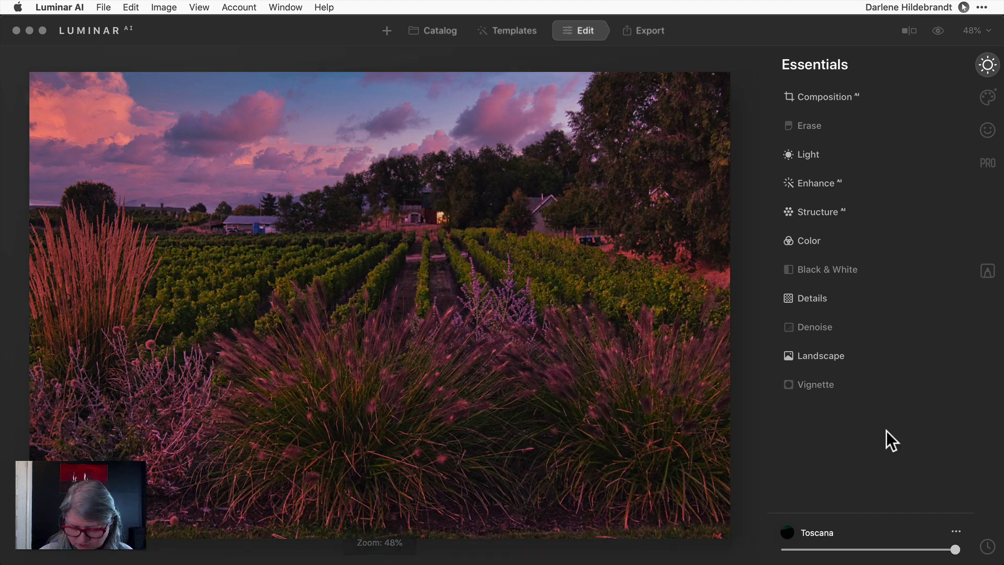
{"action": "key", "text": "backslash"}
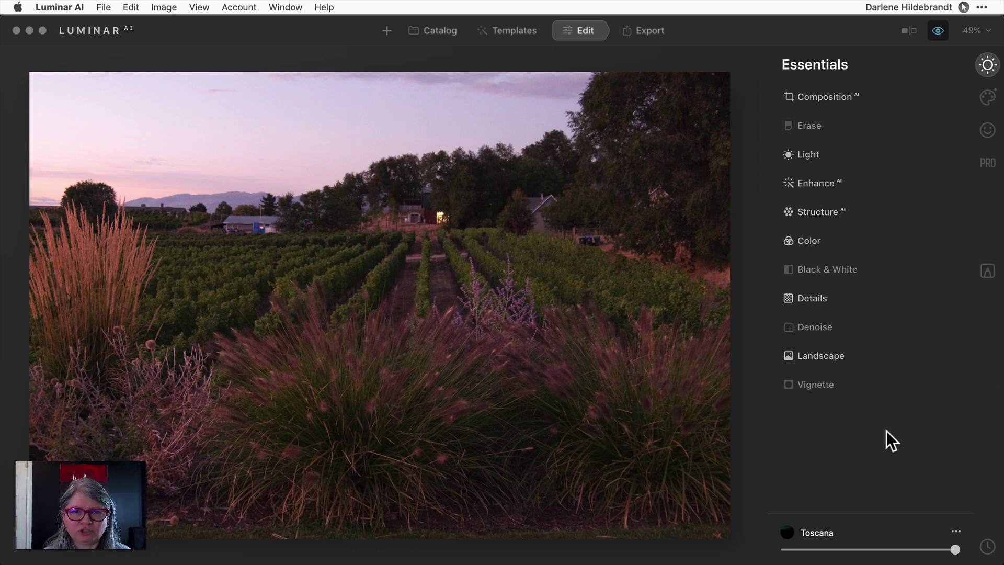
{"action": "key", "text": "backslash"}
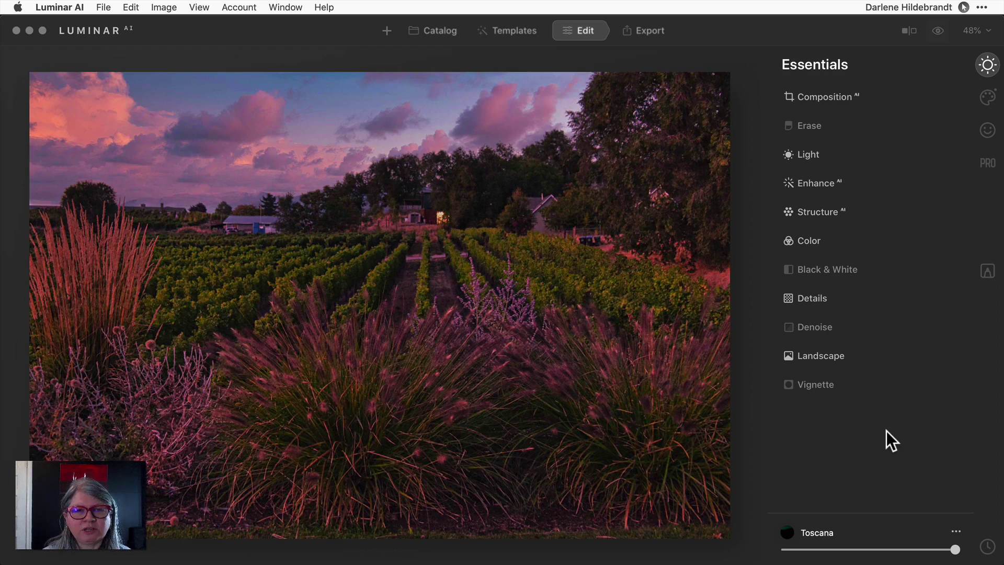
{"action": "left_click_drag", "start_coordinate": [886, 431], "coordinate": [893, 433]}
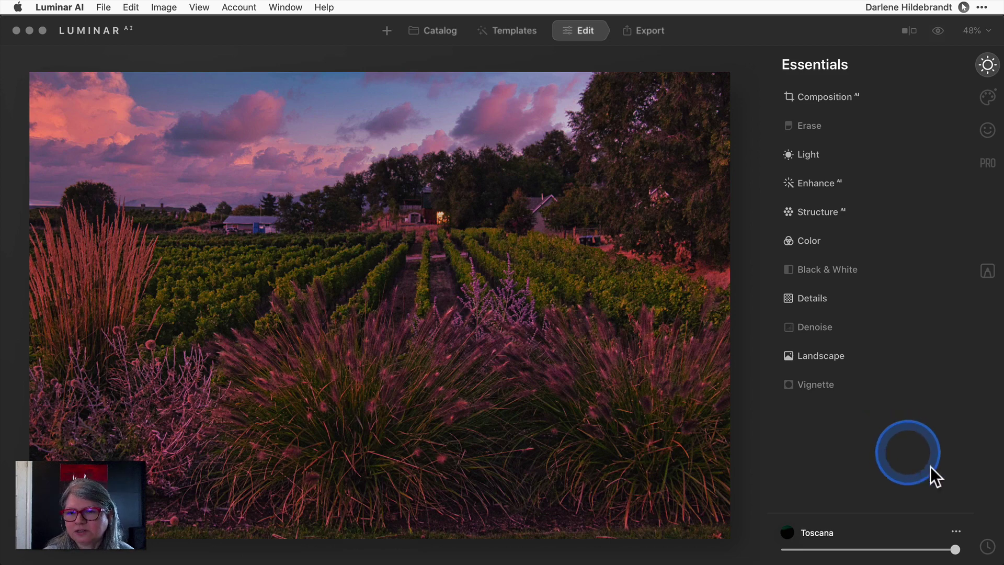
- Revert the vineyard photo to Original in History and show the Landscape templates
{"action": "left_click", "coordinate": [986, 547]}
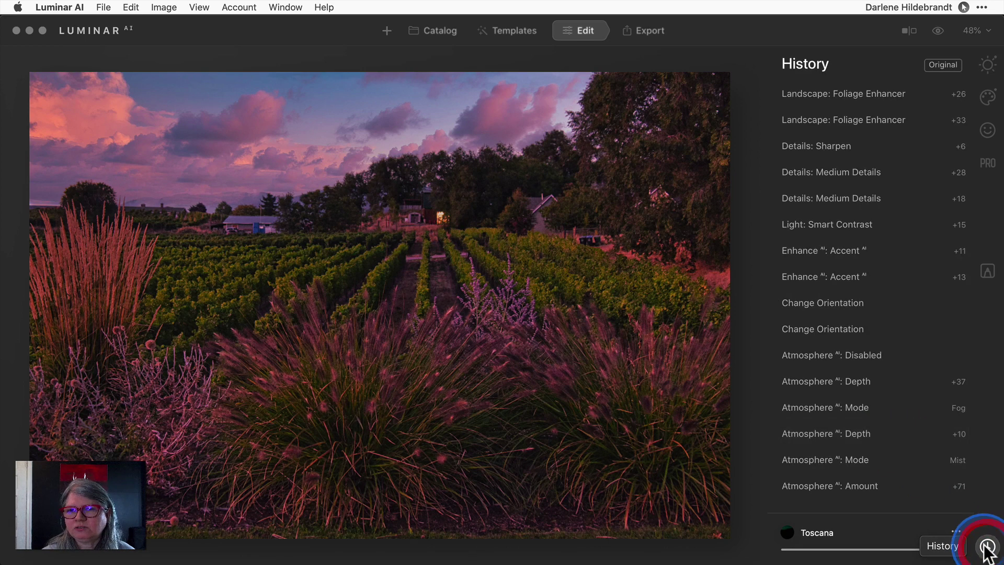
{"action": "left_click", "coordinate": [936, 67]}
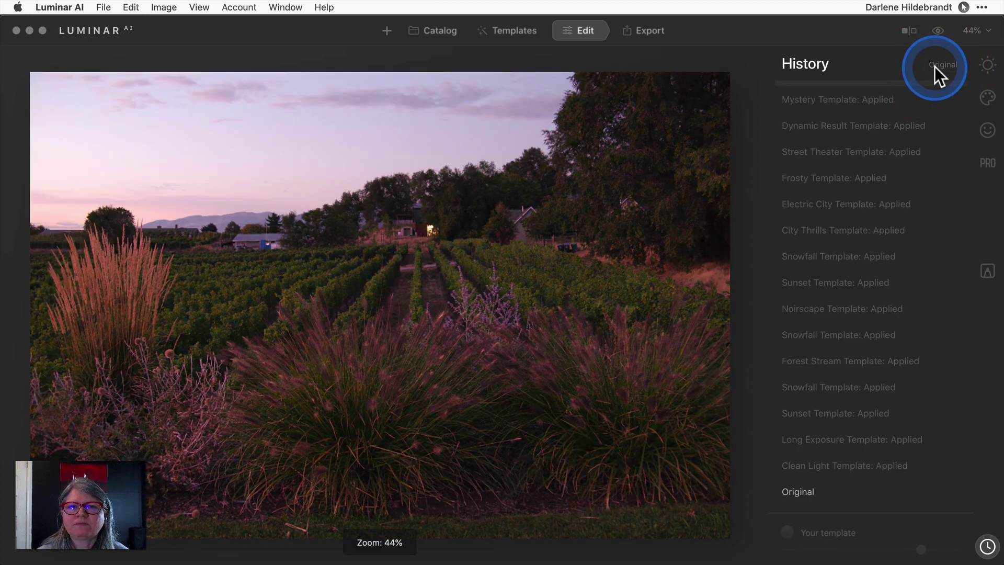
{"action": "left_click", "coordinate": [515, 31]}
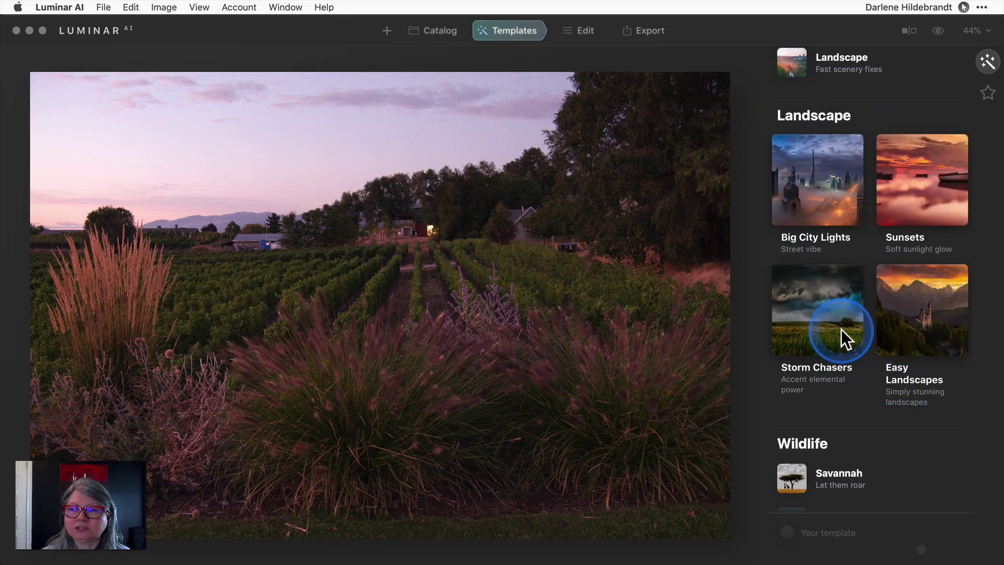
- Try Argent, Impact and a weakened Dream Film, then apply Toscana and compare with the original
{"action": "scroll", "coordinate": [908, 198], "scroll_direction": "down", "scroll_amount": 2}
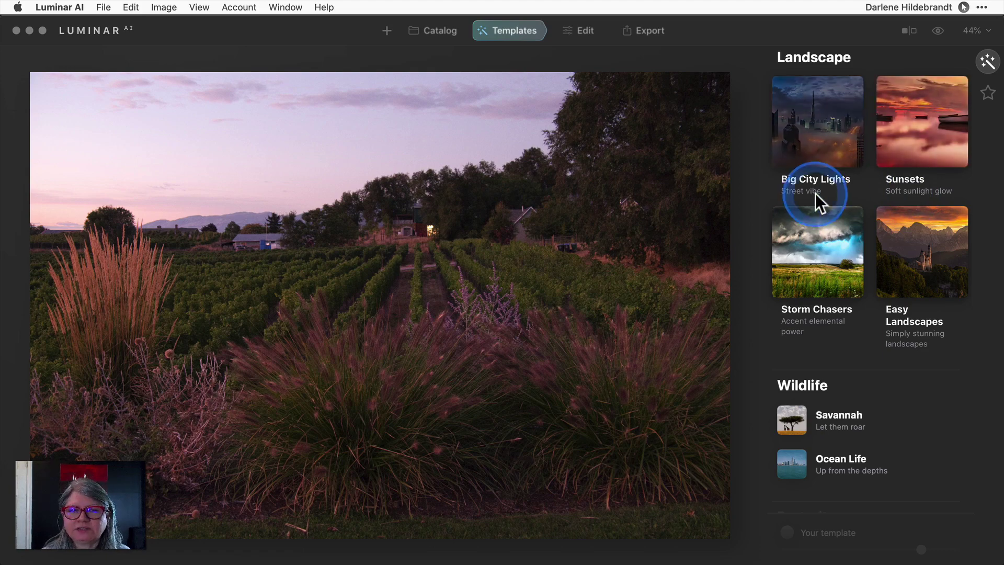
{"action": "left_click", "coordinate": [902, 146]}
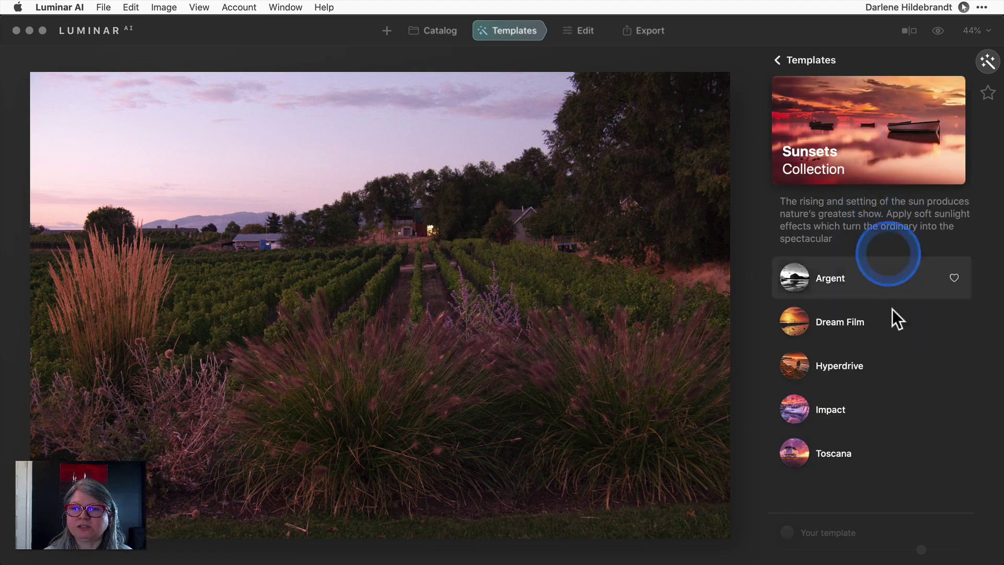
{"action": "left_click", "coordinate": [873, 283]}
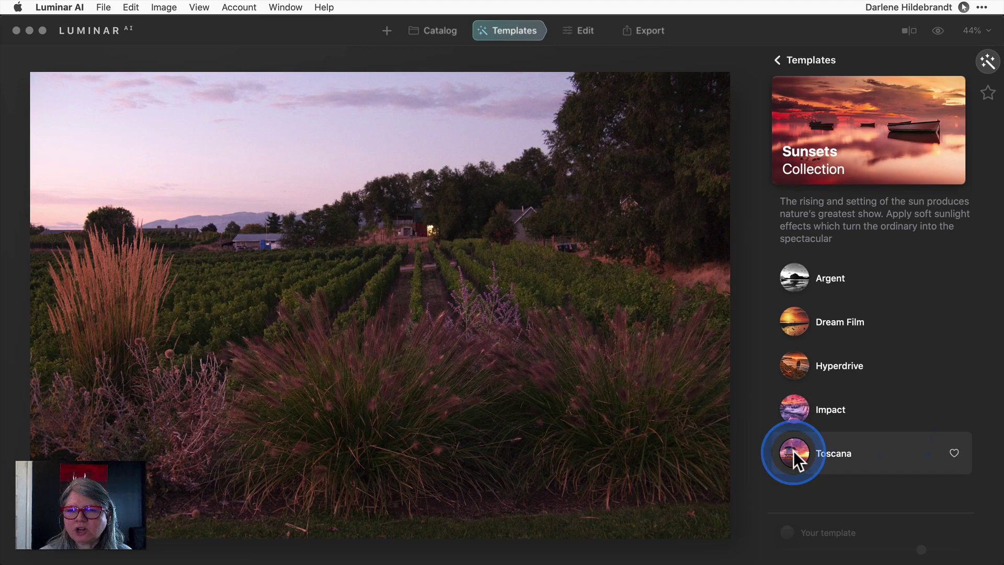
{"action": "left_click", "coordinate": [795, 404]}
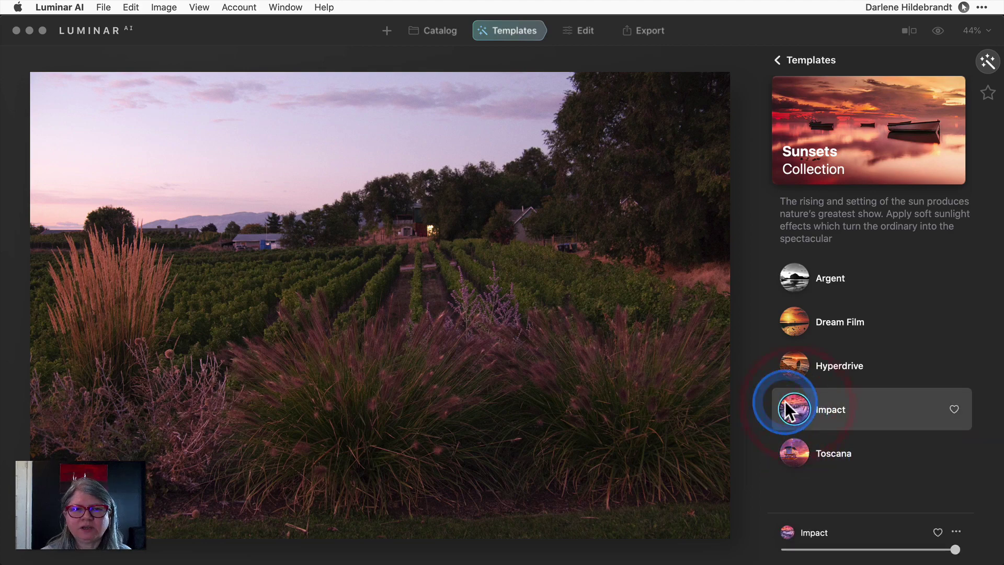
{"action": "left_click", "coordinate": [798, 318]}
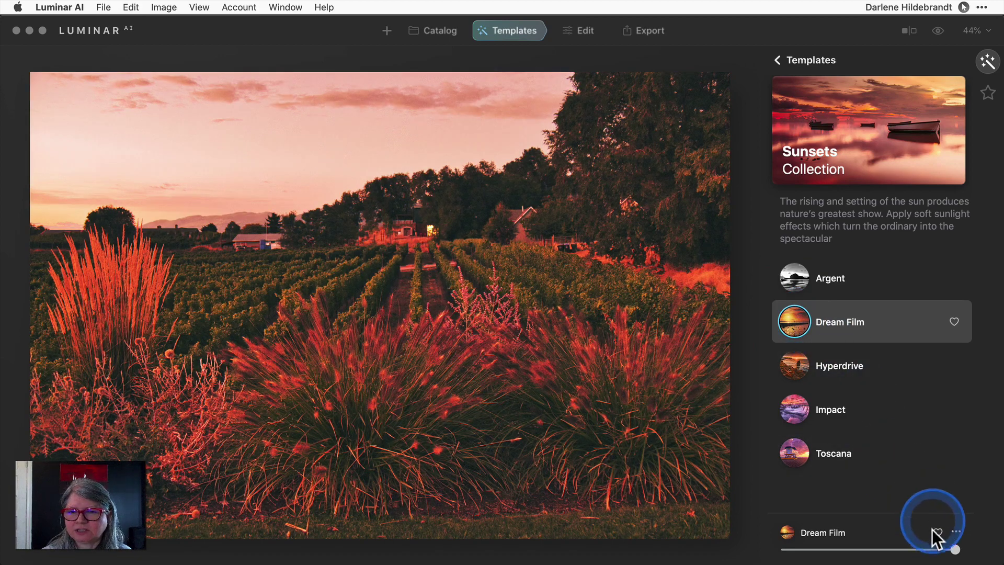
{"action": "left_click_drag", "start_coordinate": [950, 549], "coordinate": [982, 552]}
{"action": "left_click", "coordinate": [799, 452]}
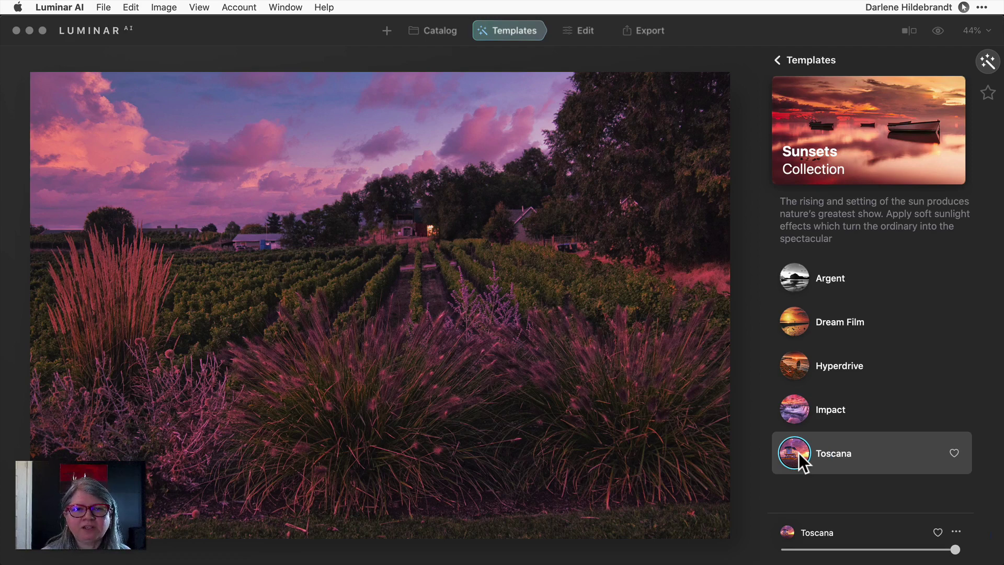
{"action": "key", "text": "backslash"}
{"action": "key", "text": "backslash"}
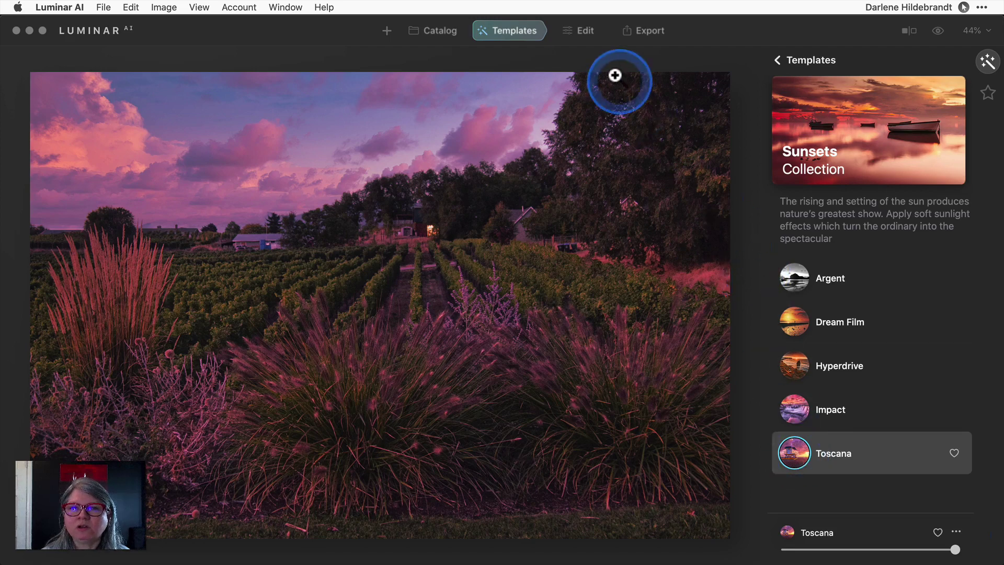
- Keep the Toscana template at full strength and add it to favourites
{"action": "left_click", "coordinate": [586, 32]}
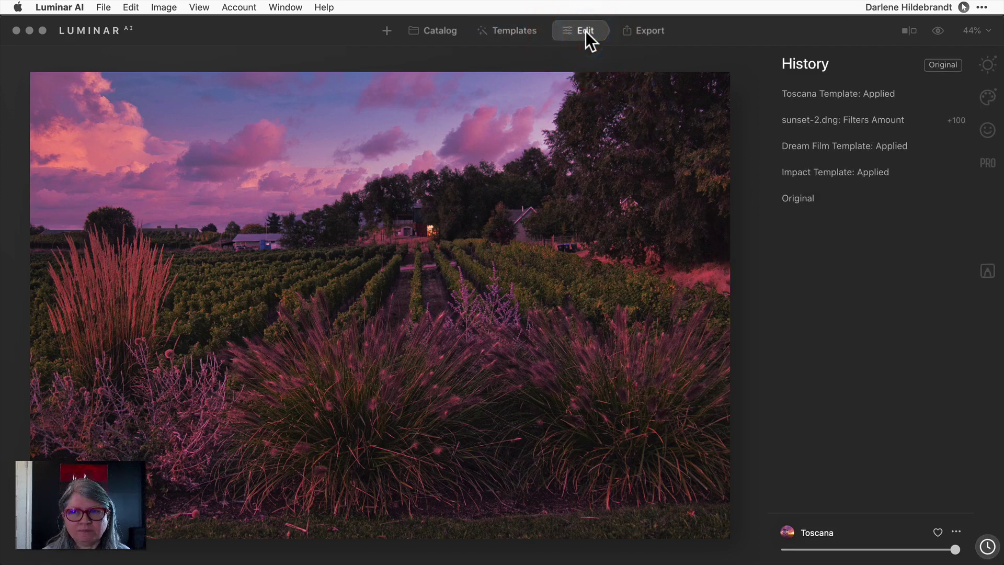
{"action": "left_click", "coordinate": [987, 65]}
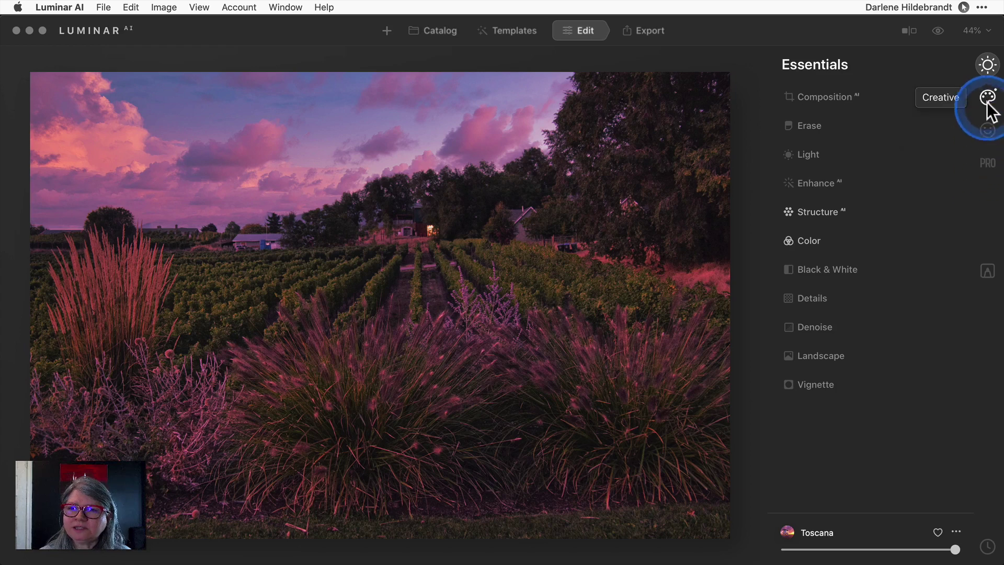
{"action": "left_click", "coordinate": [987, 72]}
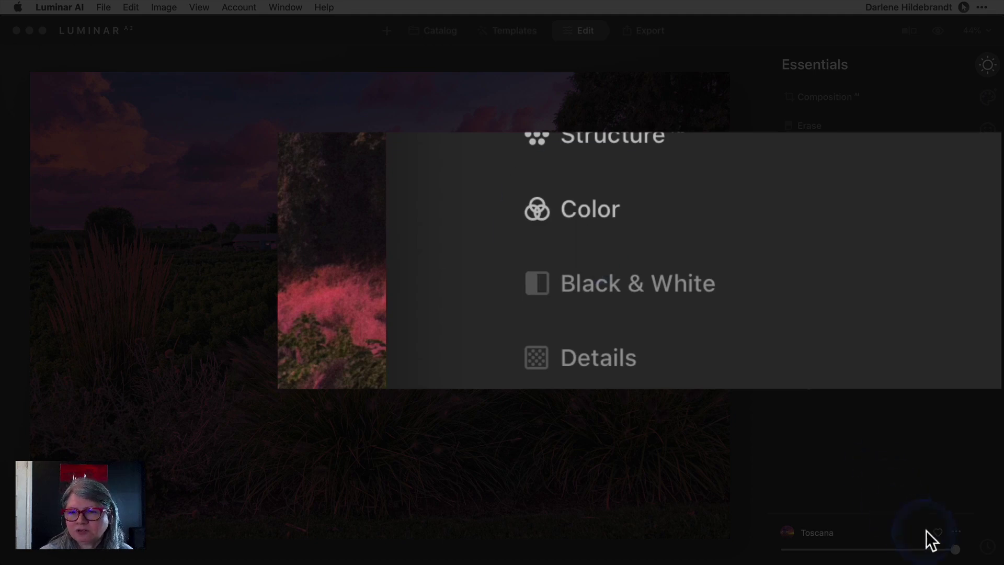
{"action": "mouse_move", "coordinate": [954, 549]}
{"action": "left_mouse_down"}
{"action": "mouse_move", "coordinate": [847, 549]}
{"action": "mouse_move", "coordinate": [957, 549]}
{"action": "left_mouse_up"}
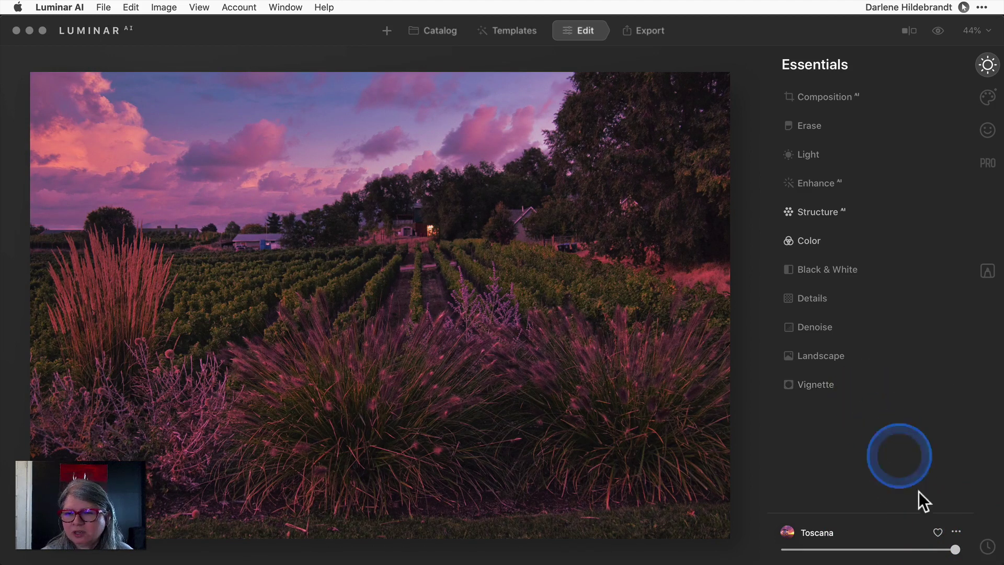
{"action": "left_click", "coordinate": [936, 532]}
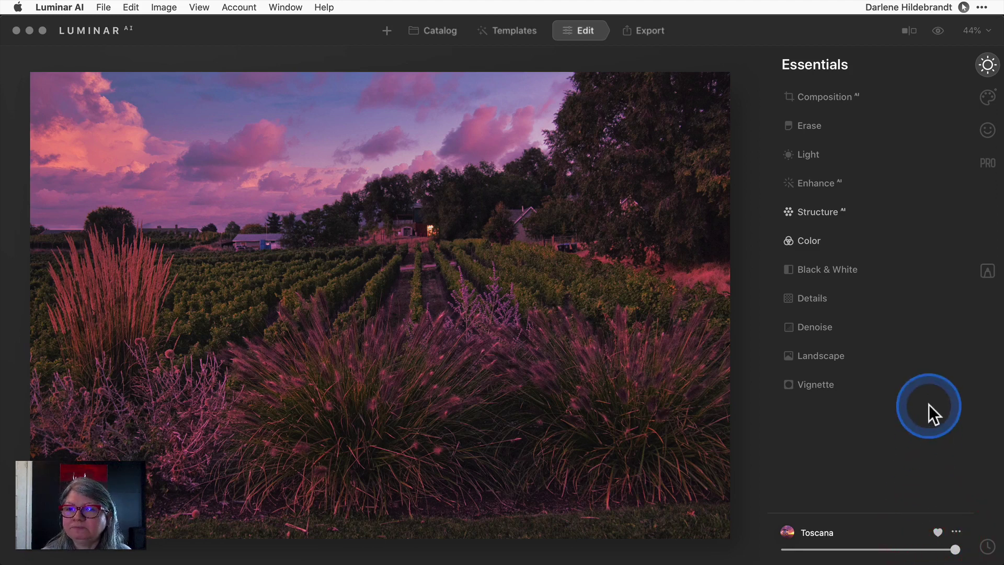
- Raise Sky AI's Sky Local to 86 for the Sunset Clouds 1 sky
{"action": "left_click", "coordinate": [987, 97]}
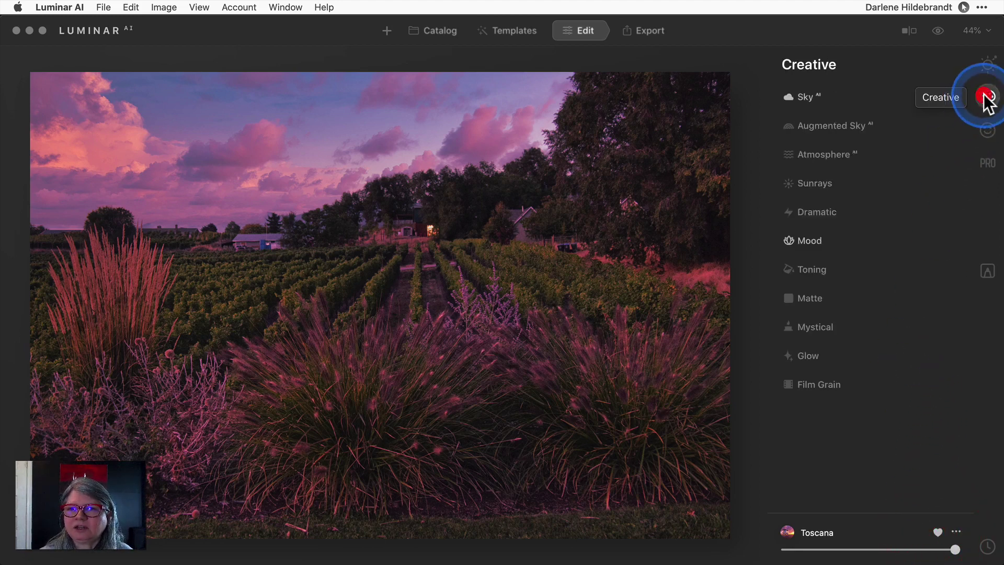
{"action": "left_click", "coordinate": [846, 94]}
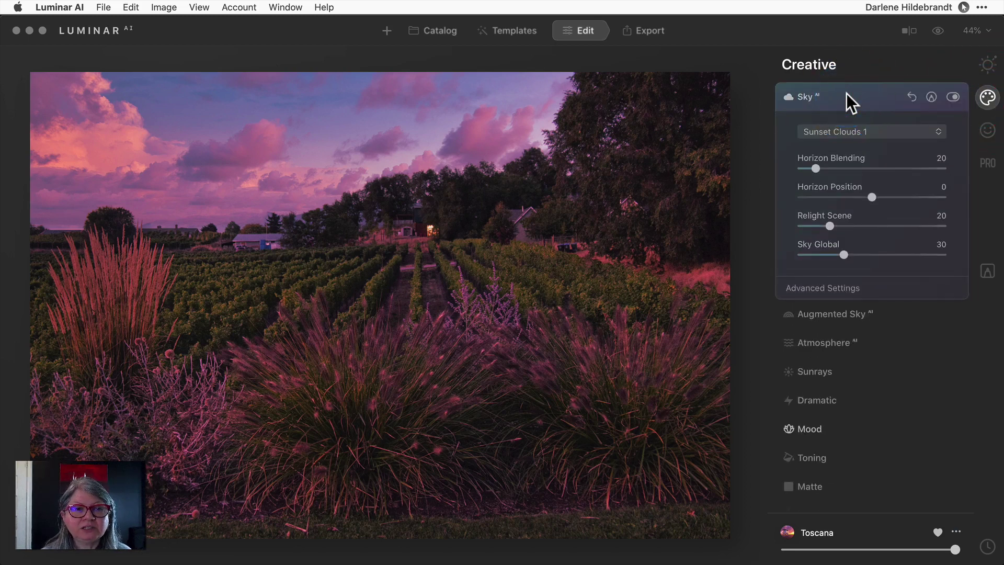
{"action": "left_click", "coordinate": [832, 286]}
{"action": "left_click_drag", "start_coordinate": [819, 349], "coordinate": [864, 347]}
{"action": "scroll", "coordinate": [864, 347], "scroll_direction": "down", "scroll_amount": 5}
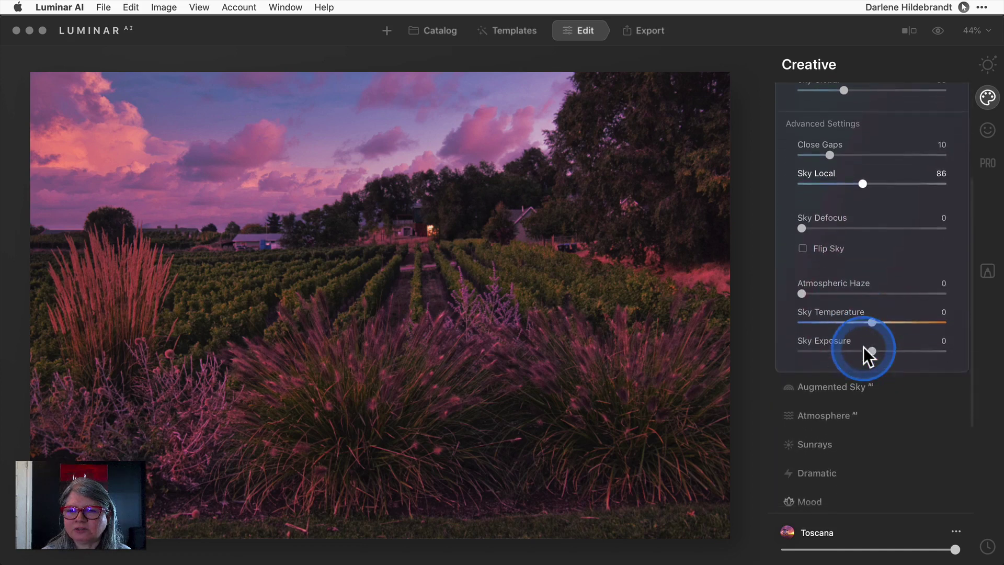
- Lower the lanscape_sunset_miami Mood Amount from 100 to about 81
{"action": "left_click", "coordinate": [813, 471]}
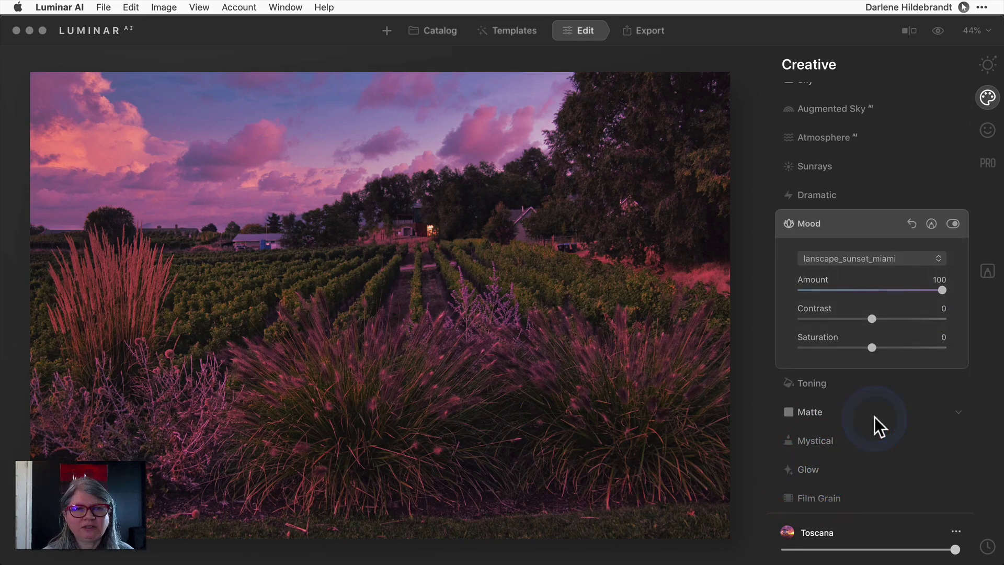
{"action": "left_click", "coordinate": [882, 257]}
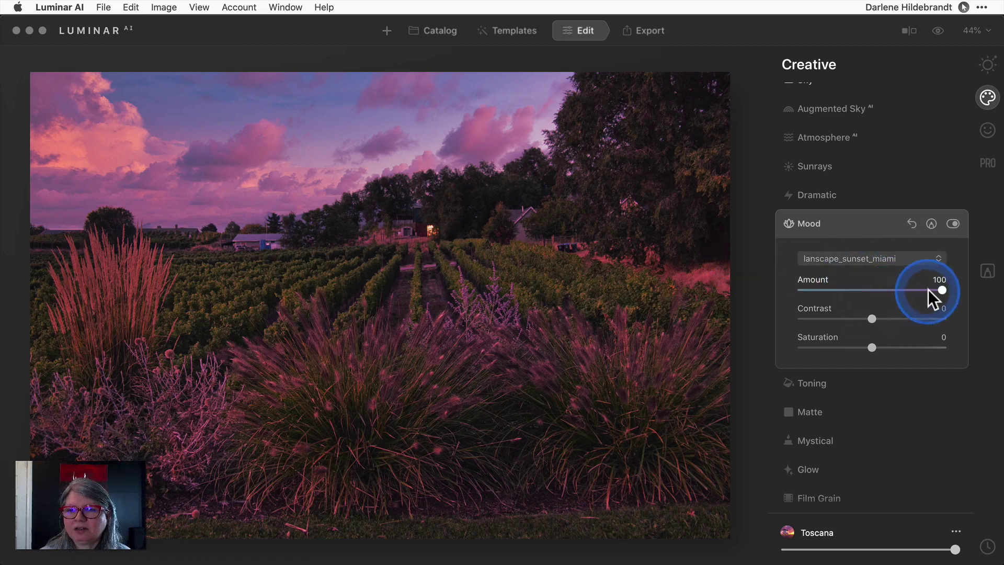
{"action": "left_click_drag", "start_coordinate": [936, 287], "coordinate": [896, 287]}
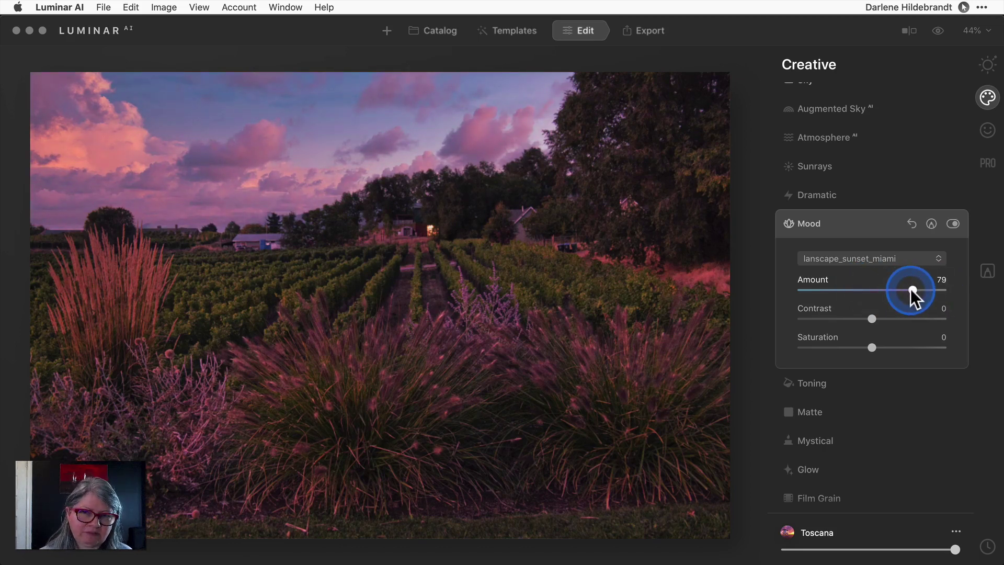
{"action": "left_click", "coordinate": [913, 288]}
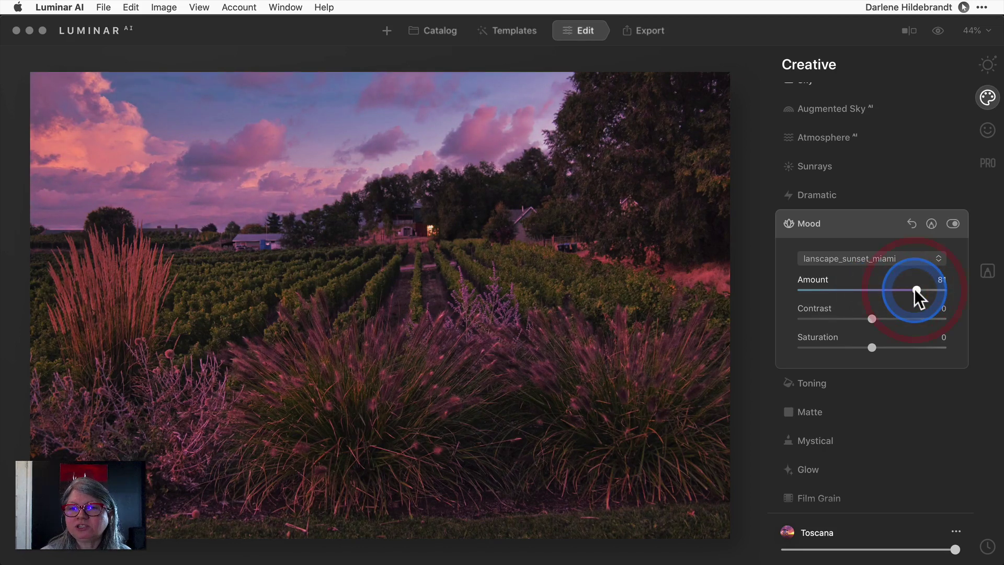
- Set Landscape Golden Hour to 8, Foliage Enhancer to 39 and Foliage Hue to -6
{"action": "left_click", "coordinate": [987, 65]}
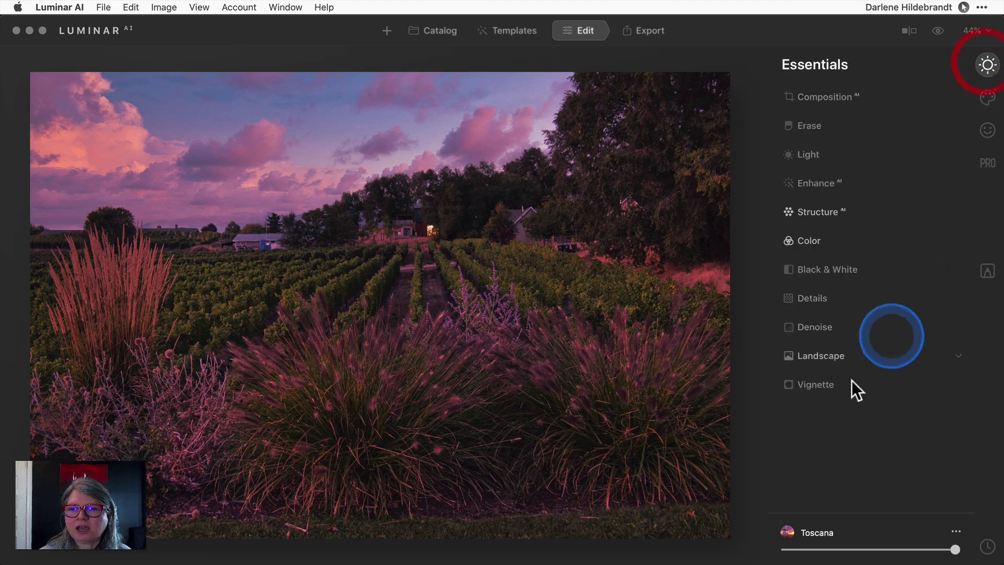
{"action": "left_click", "coordinate": [823, 361]}
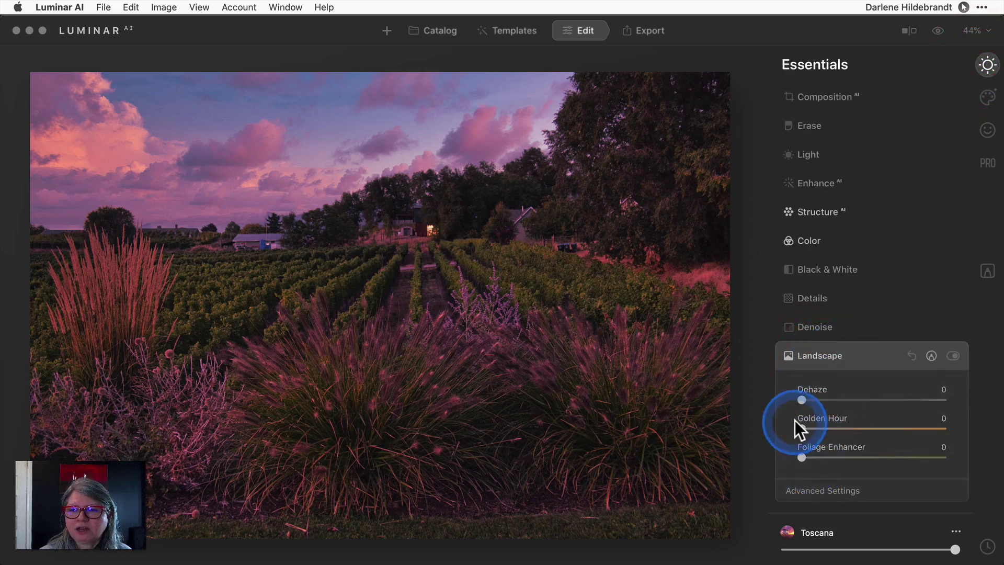
{"action": "left_click_drag", "start_coordinate": [802, 429], "coordinate": [841, 455]}
{"action": "left_click", "coordinate": [831, 491]}
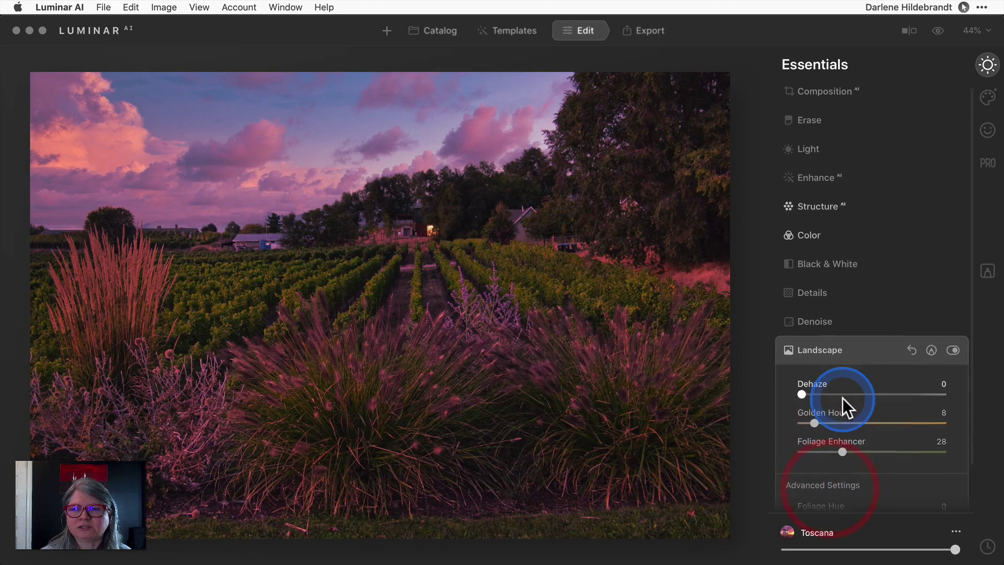
{"action": "scroll", "coordinate": [861, 386], "scroll_direction": "down", "scroll_amount": 1}
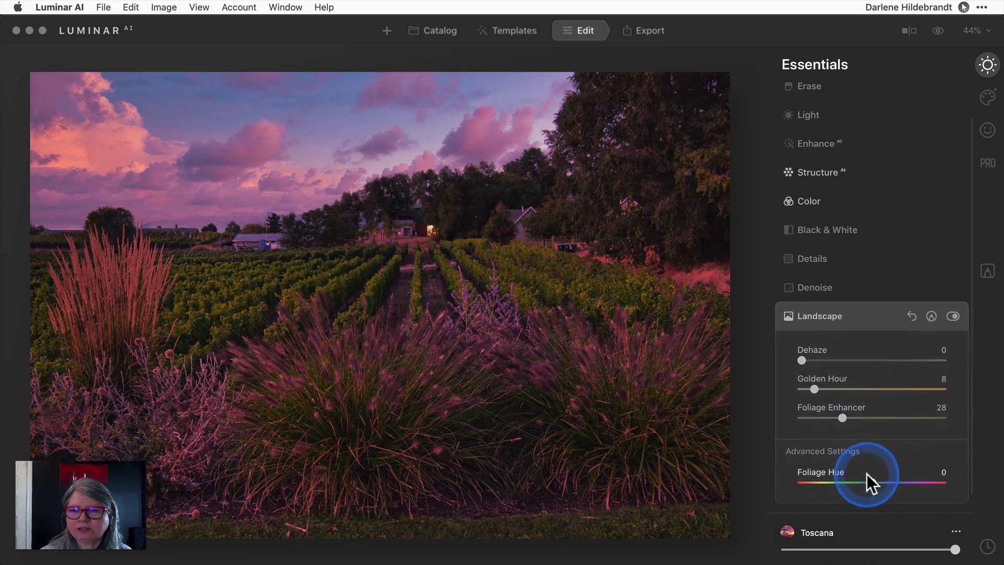
{"action": "left_click_drag", "start_coordinate": [870, 481], "coordinate": [867, 482]}
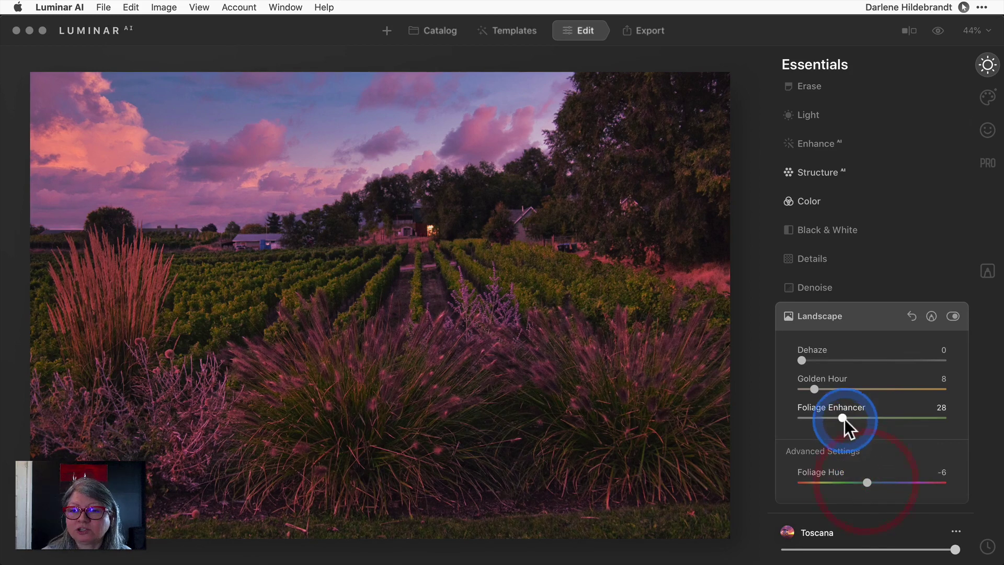
{"action": "left_click_drag", "start_coordinate": [841, 417], "coordinate": [849, 418]}
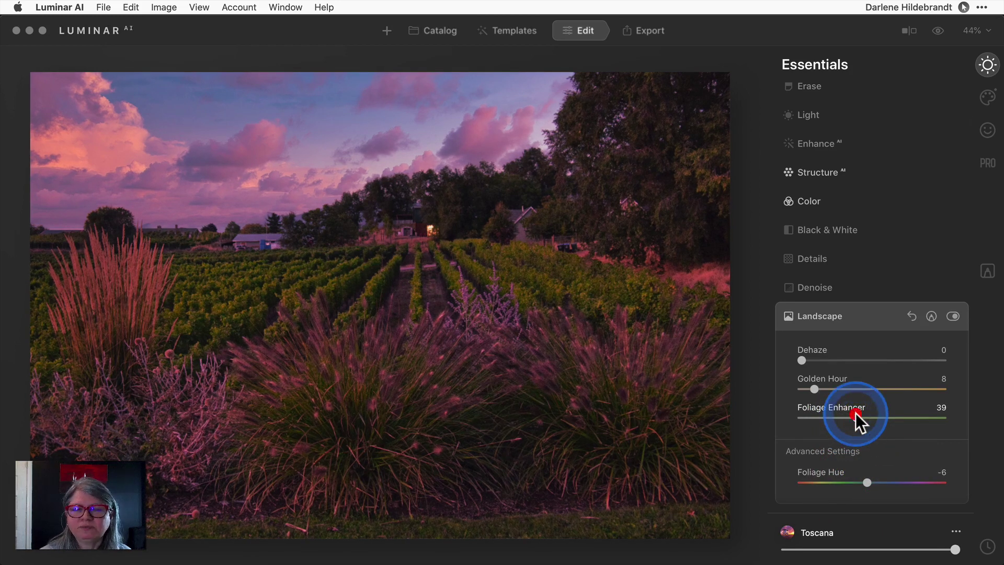
- Set Details to Medium 19, Large 6 and Sharpen 10
{"action": "left_click", "coordinate": [819, 257]}
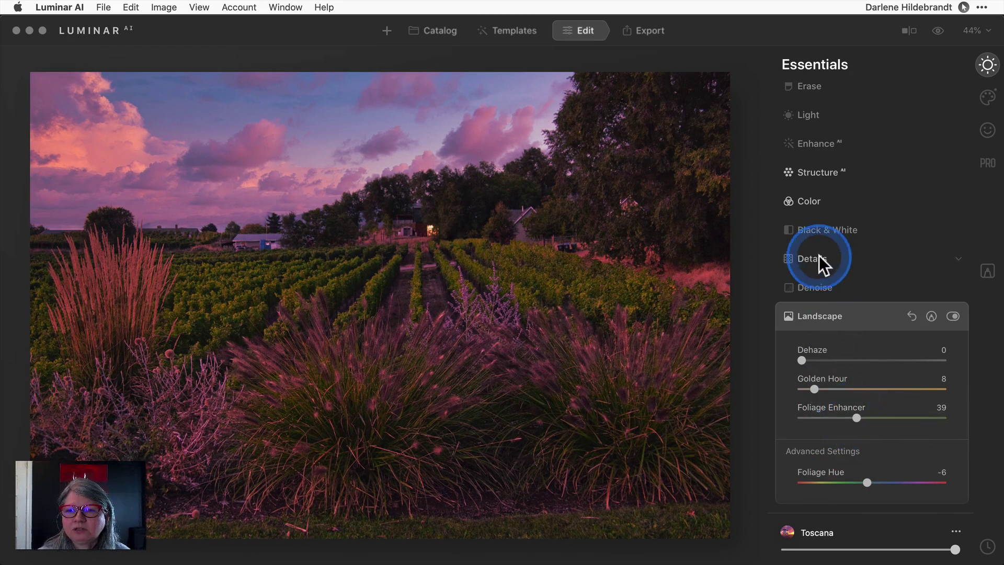
{"action": "mouse_move", "coordinate": [871, 330]}
{"action": "left_mouse_down"}
{"action": "mouse_move", "coordinate": [853, 330]}
{"action": "mouse_move", "coordinate": [886, 330]}
{"action": "left_mouse_up"}
{"action": "left_click_drag", "start_coordinate": [873, 360], "coordinate": [876, 359]}
{"action": "left_click_drag", "start_coordinate": [791, 401], "coordinate": [817, 401]}
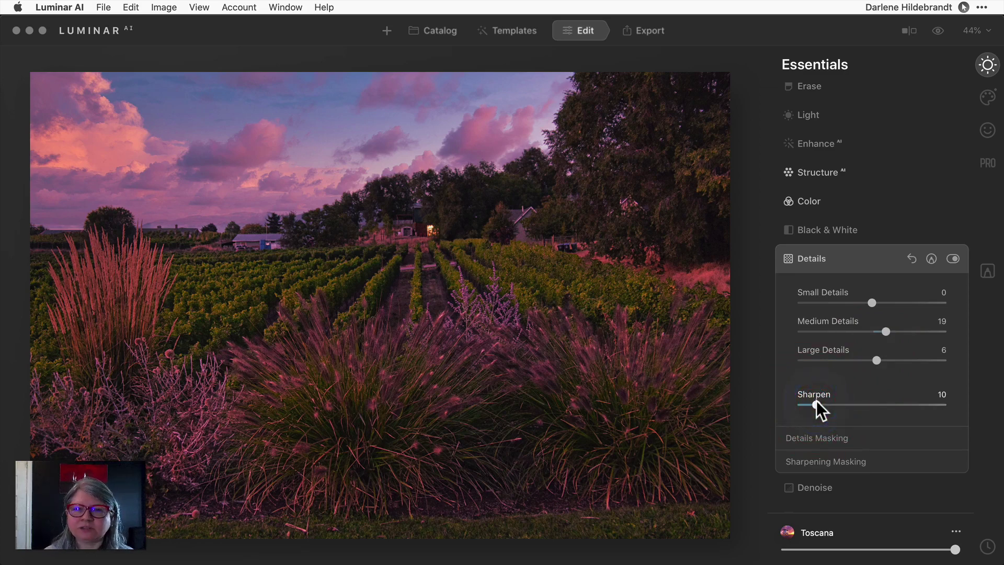
- Set the Enhance AI Accent to 7
{"action": "left_click", "coordinate": [820, 146]}
{"action": "left_click_drag", "start_coordinate": [801, 255], "coordinate": [814, 225]}
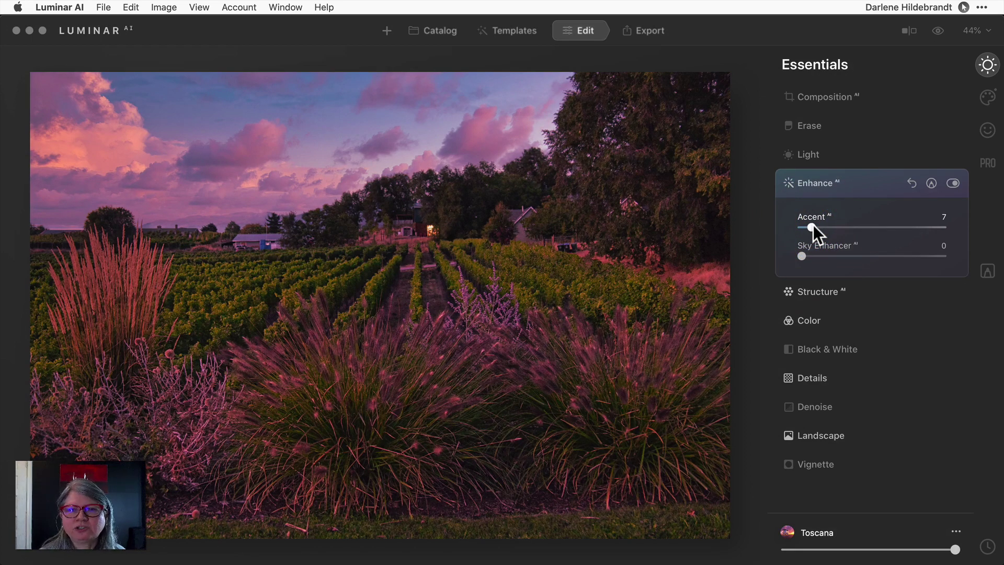
{"action": "left_click_drag", "start_coordinate": [814, 225], "coordinate": [831, 100]}
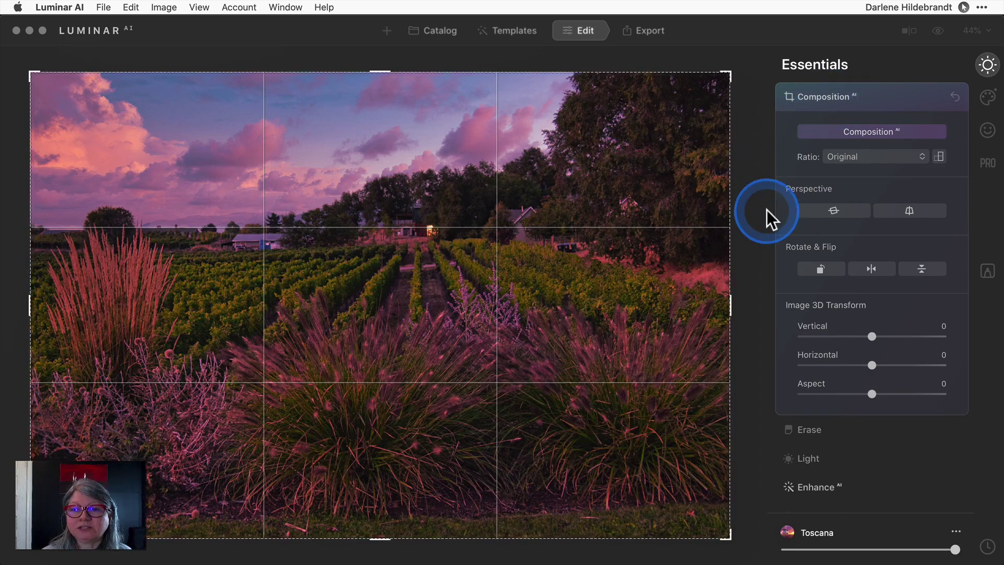
- Crop the vineyard photo to Composition AI's suggestion, nudging the photo slightly within the frame
{"action": "left_click", "coordinate": [837, 211]}
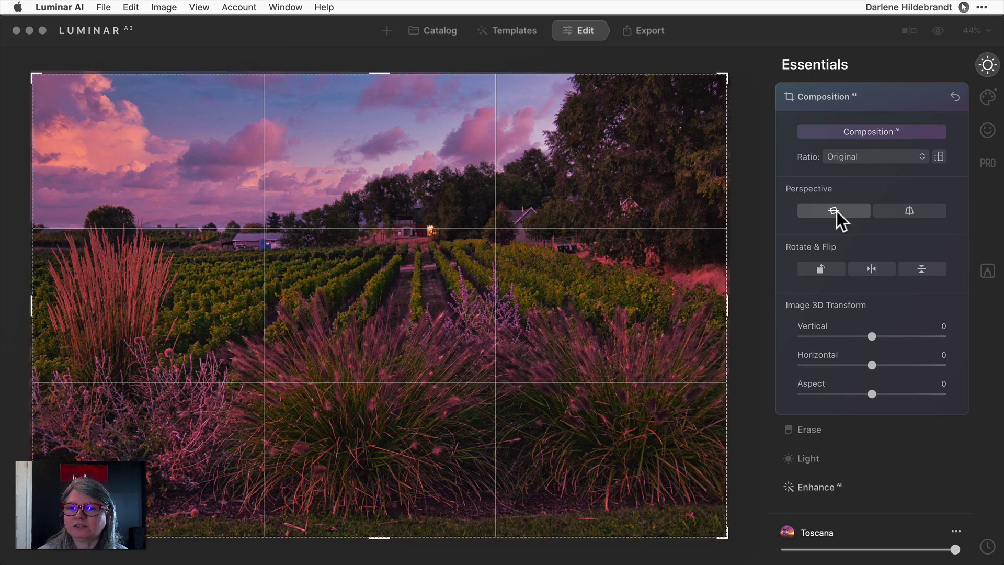
{"action": "left_click", "coordinate": [836, 211]}
{"action": "left_click", "coordinate": [820, 125]}
{"action": "left_click", "coordinate": [910, 130]}
{"action": "left_click", "coordinate": [849, 130]}
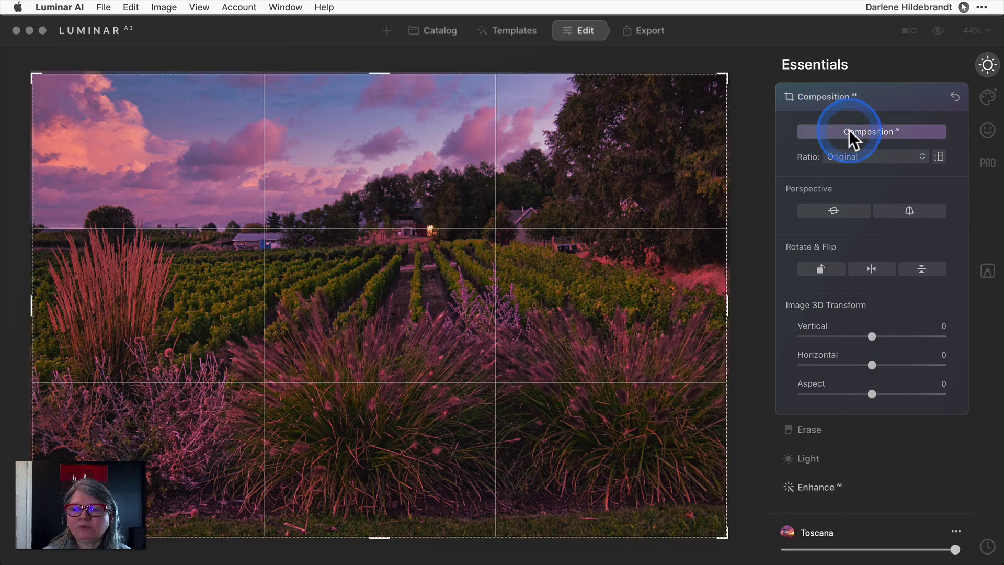
{"action": "left_click", "coordinate": [860, 132]}
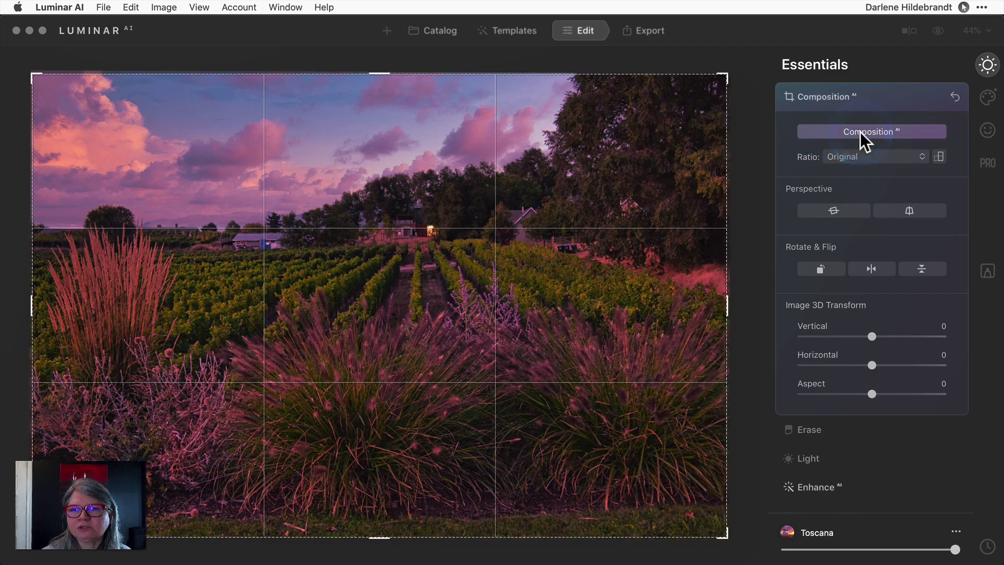
{"action": "left_click", "coordinate": [863, 131]}
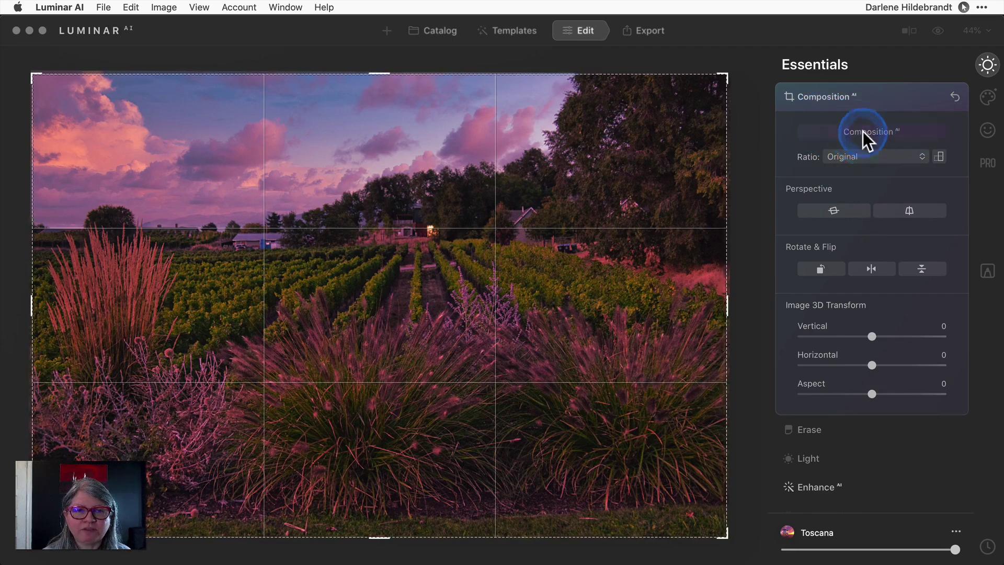
{"action": "left_click", "coordinate": [862, 131]}
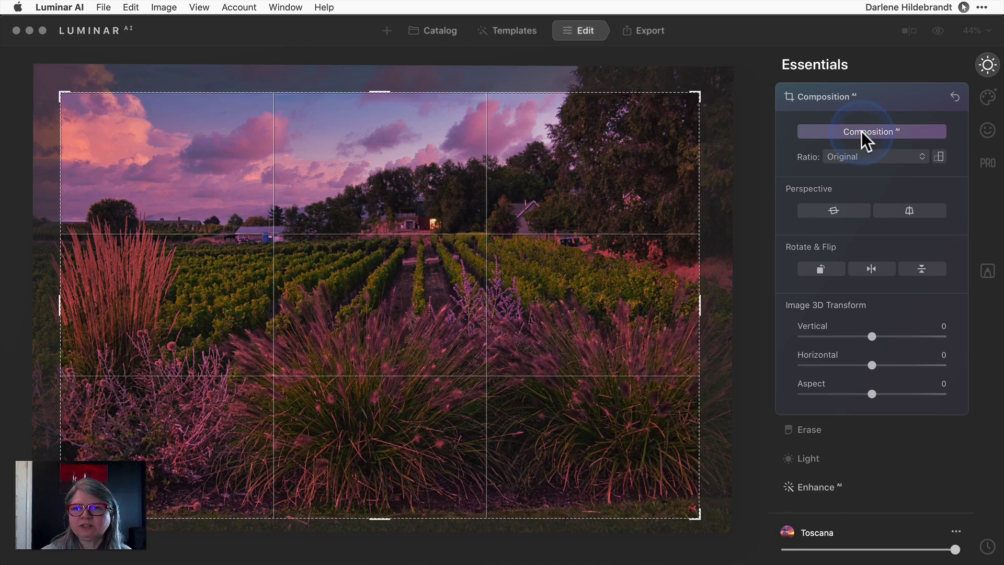
{"action": "mouse_move", "coordinate": [627, 285]}
{"action": "left_mouse_down"}
{"action": "mouse_move", "coordinate": [617, 278]}
{"action": "mouse_move", "coordinate": [640, 283]}
{"action": "left_mouse_up"}
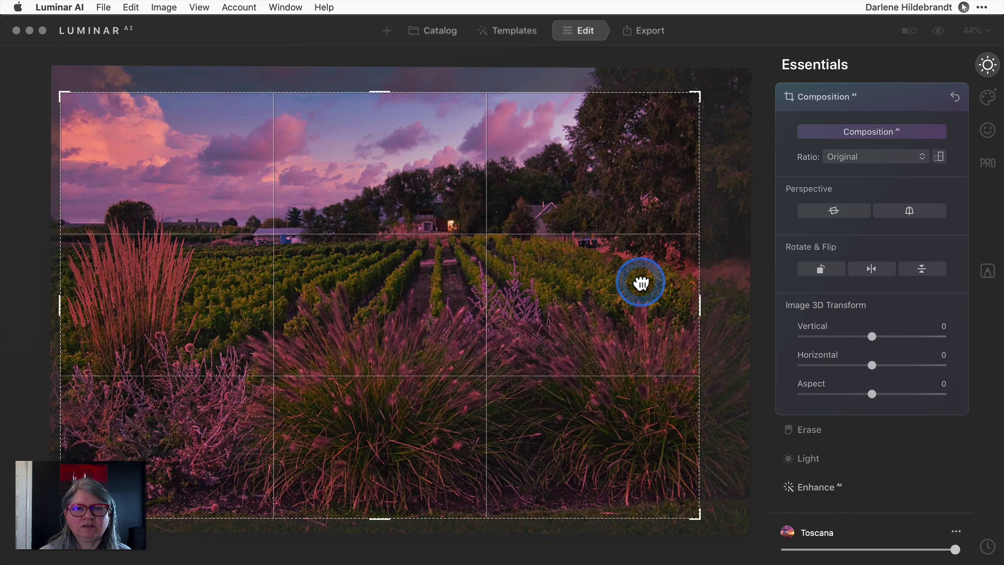
{"action": "left_click", "coordinate": [856, 131]}
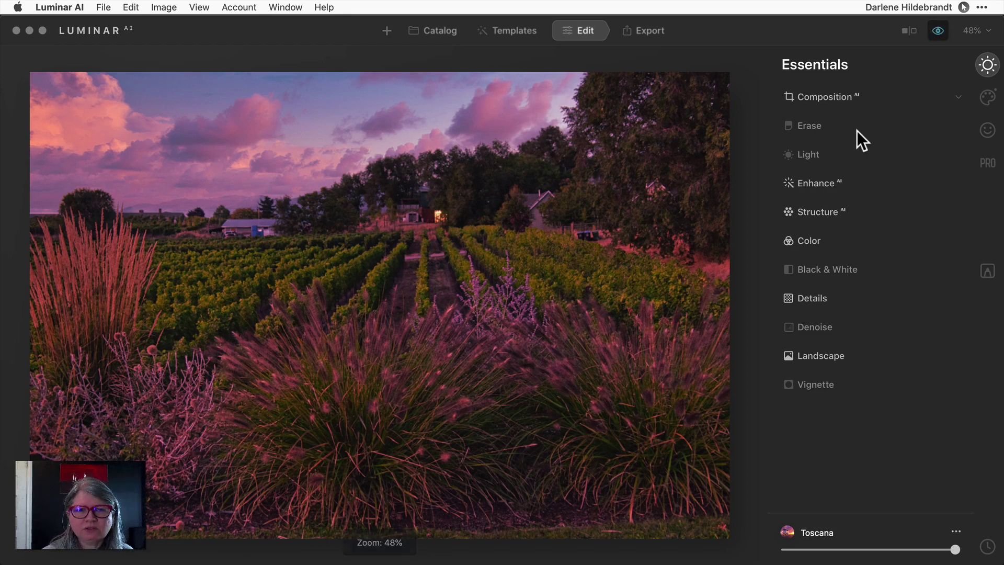
- Compare with the original, then load the Colombia city view photo from Catalog into Sunsets templates
{"action": "key", "text": "backslash"}
{"action": "key", "text": "backslash"}
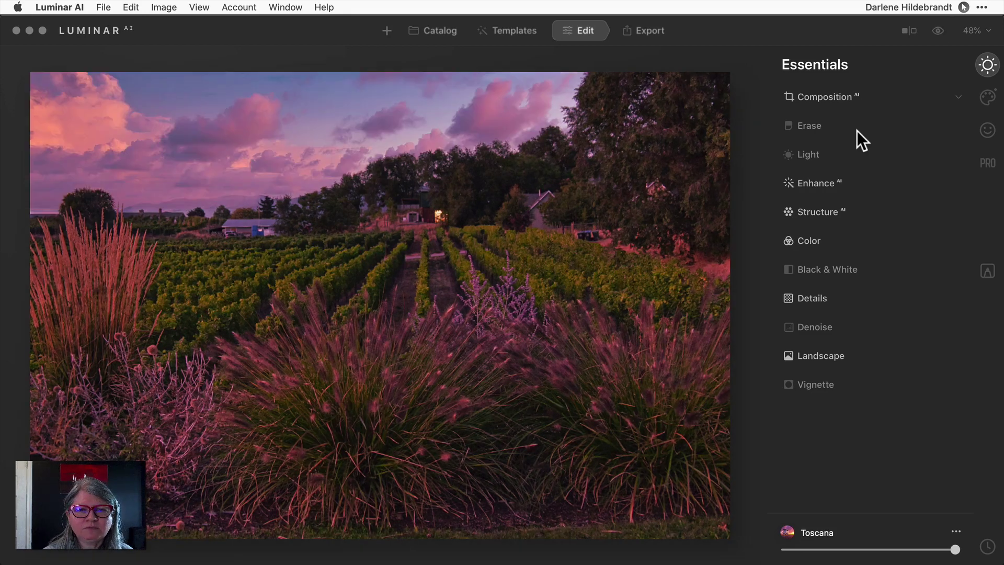
{"action": "left_click", "coordinate": [507, 32]}
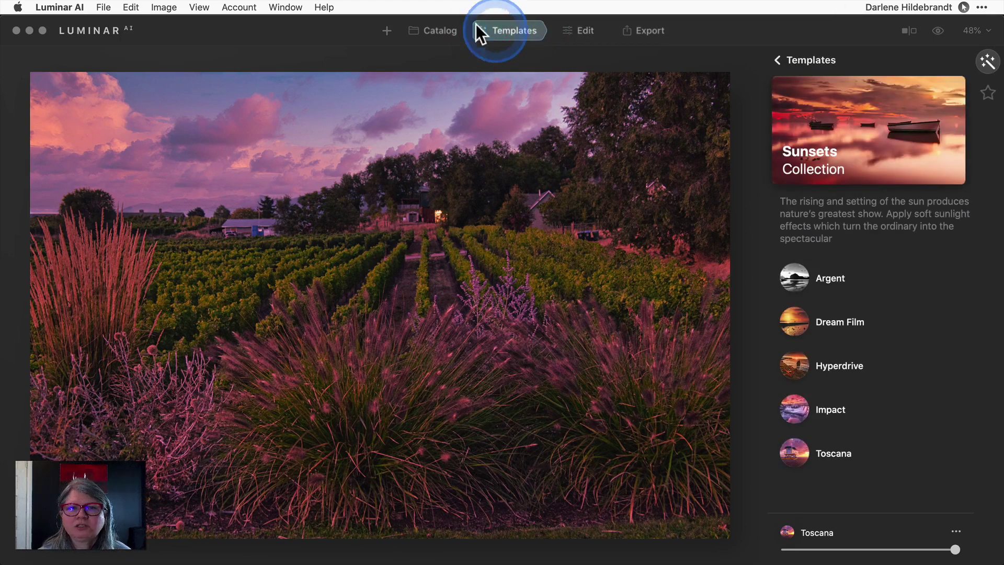
{"action": "left_click", "coordinate": [433, 31]}
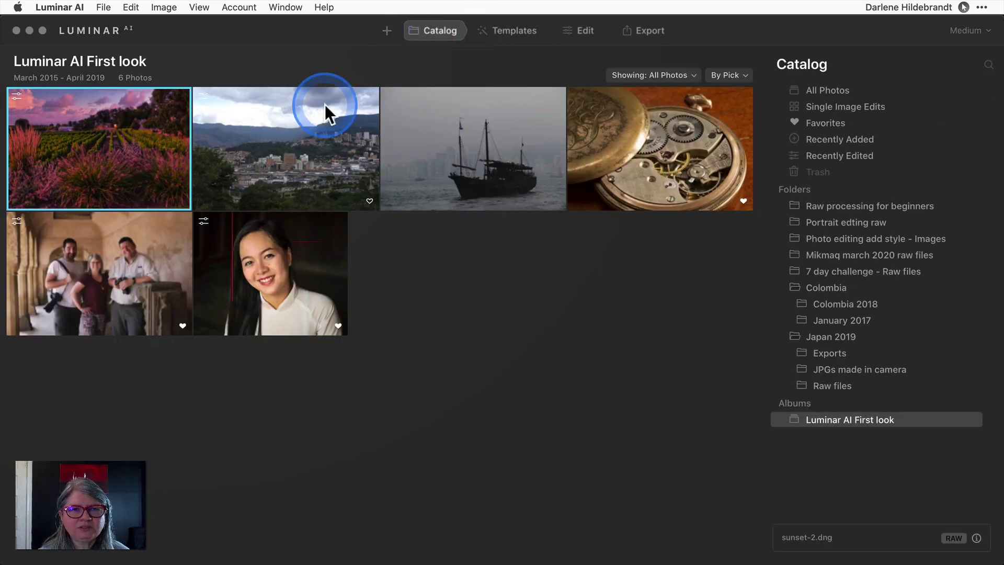
{"action": "left_click", "coordinate": [303, 129]}
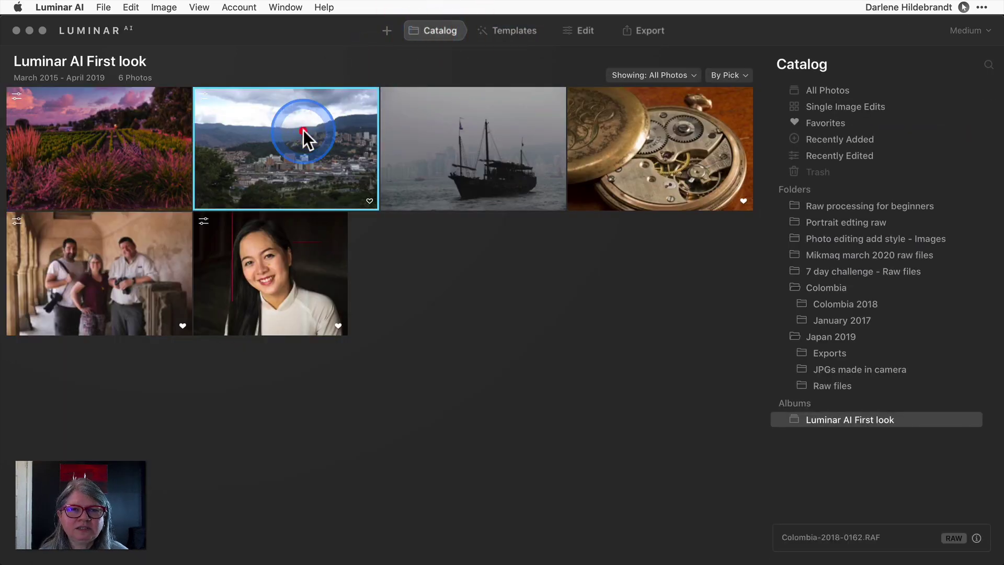
{"action": "left_click", "coordinate": [504, 34]}
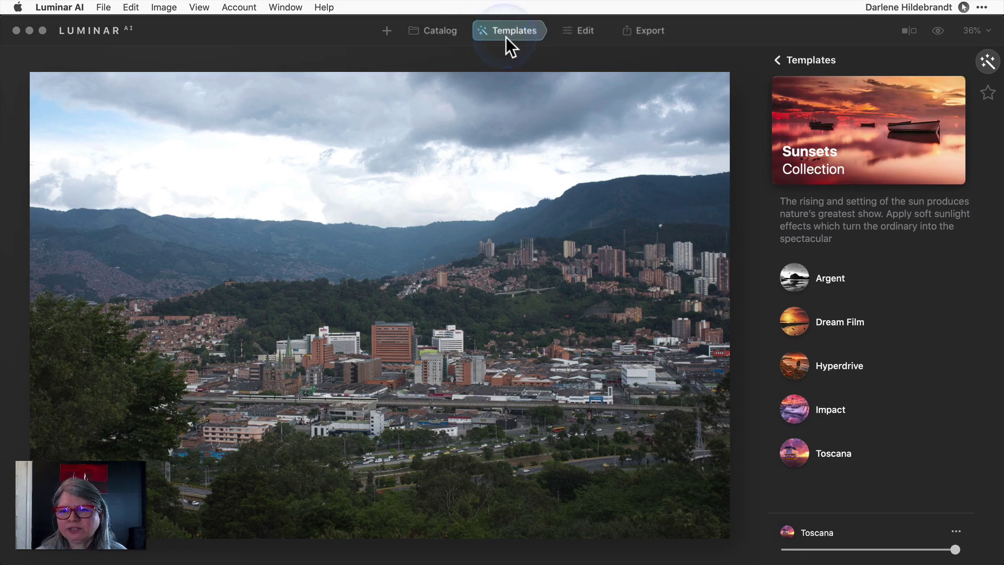
- Apply the Toscana template to the Colombia photo and lower its Mood Amount to 67
{"action": "left_click", "coordinate": [797, 455]}
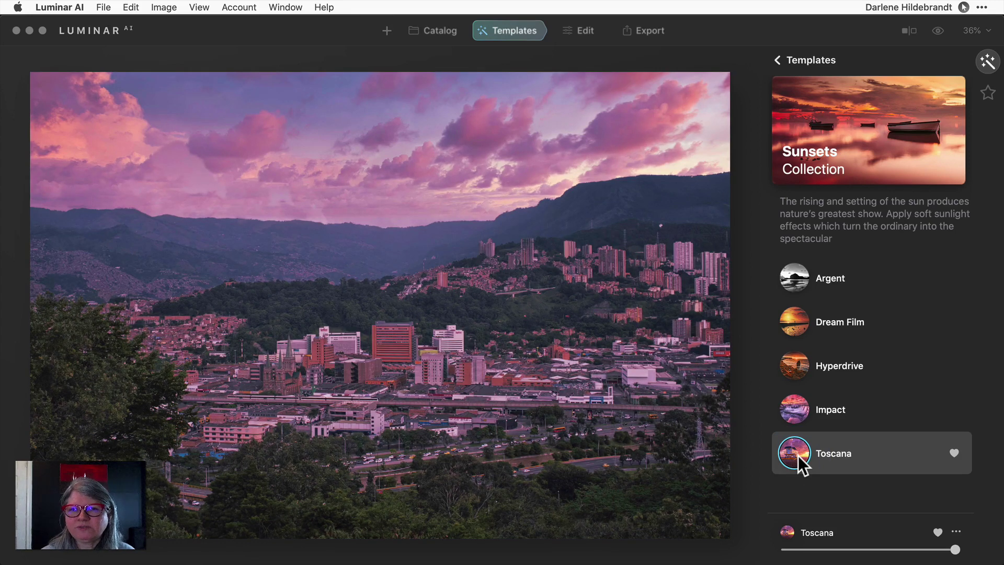
{"action": "left_click", "coordinate": [584, 33]}
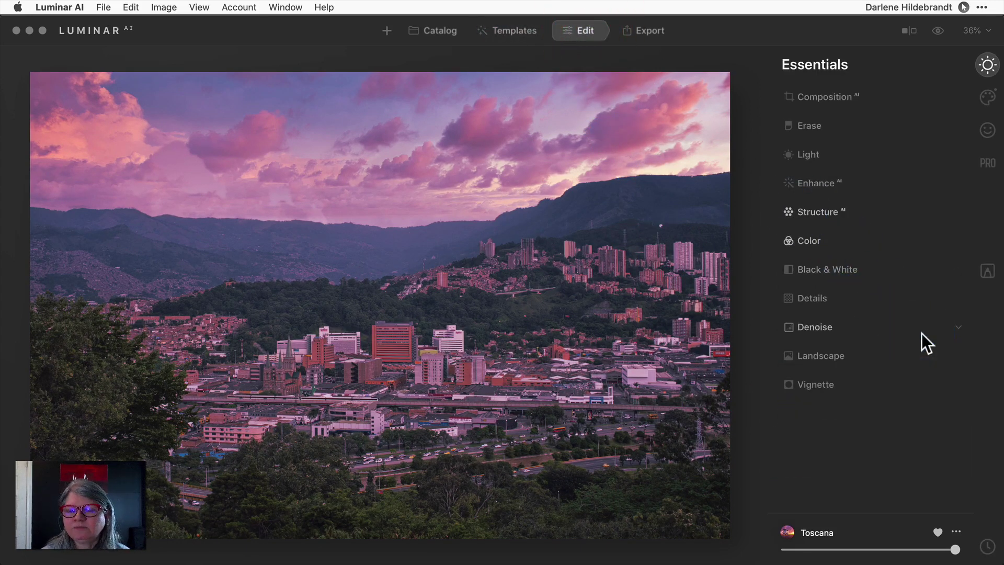
{"action": "left_click", "coordinate": [989, 97]}
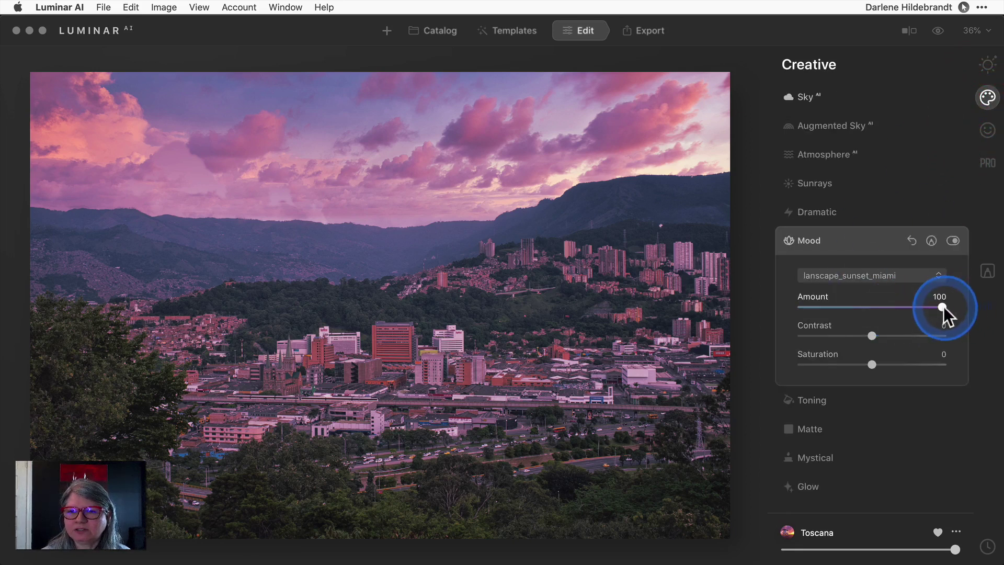
{"action": "left_click_drag", "start_coordinate": [939, 306], "coordinate": [898, 304]}
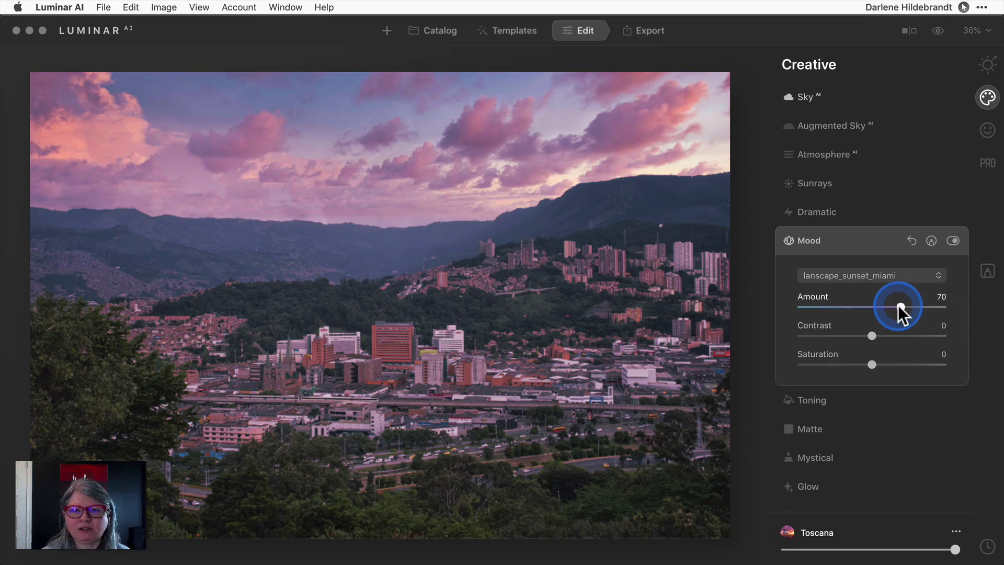
{"action": "left_click", "coordinate": [907, 304]}
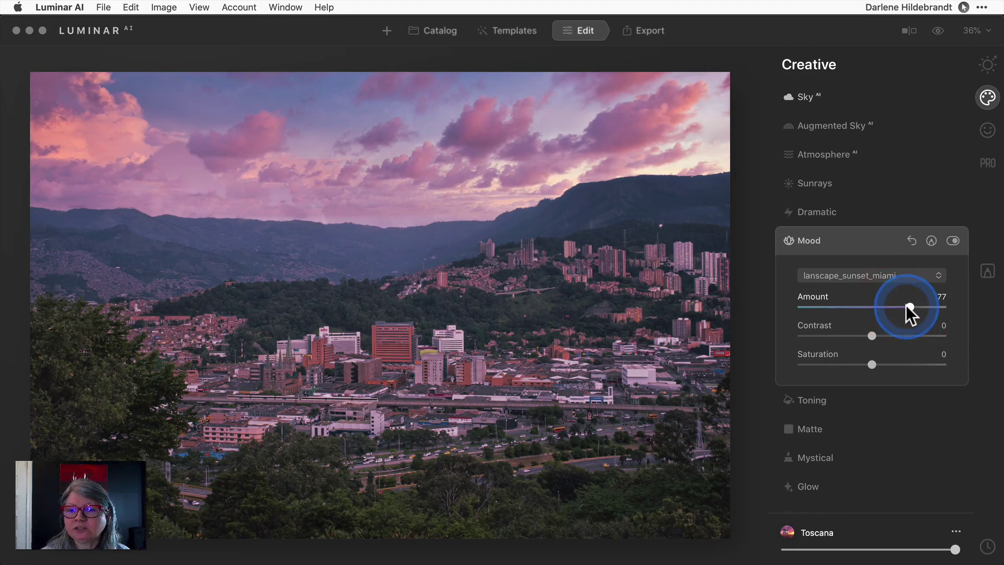
{"action": "left_click_drag", "start_coordinate": [908, 304], "coordinate": [895, 303]}
{"action": "left_click", "coordinate": [895, 303]}
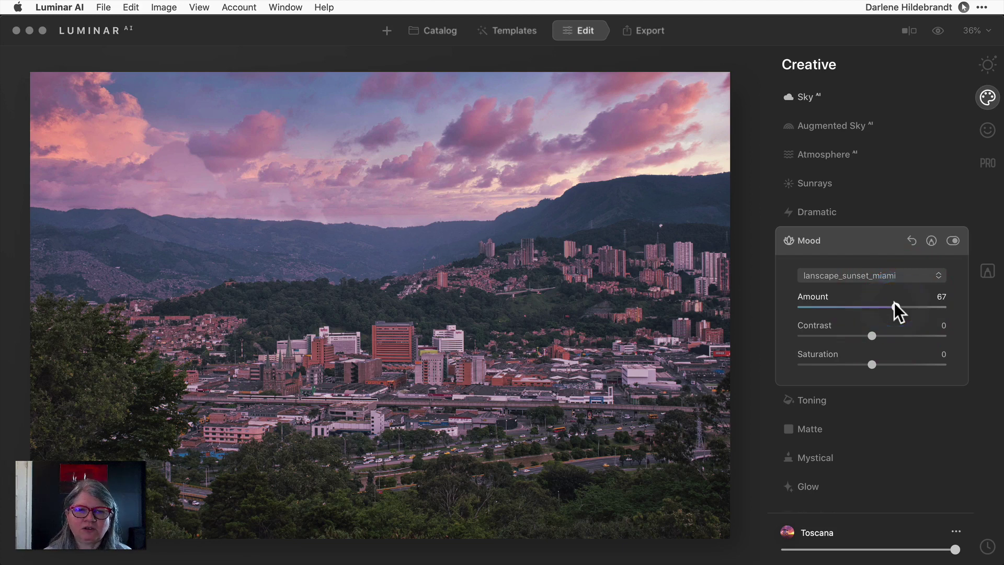
{"action": "left_click", "coordinate": [894, 305]}
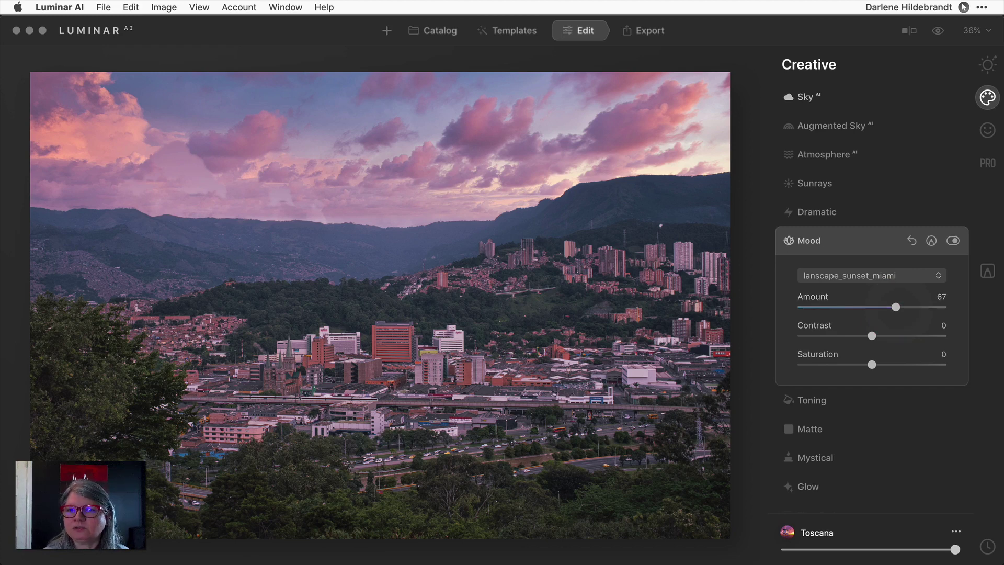
- Set the Colombia photo's Vignette Amount to -42 in Essentials
{"action": "left_click", "coordinate": [989, 66]}
{"action": "left_click", "coordinate": [821, 386]}
{"action": "left_click", "coordinate": [882, 444]}
{"action": "left_click_drag", "start_coordinate": [882, 443], "coordinate": [848, 449]}
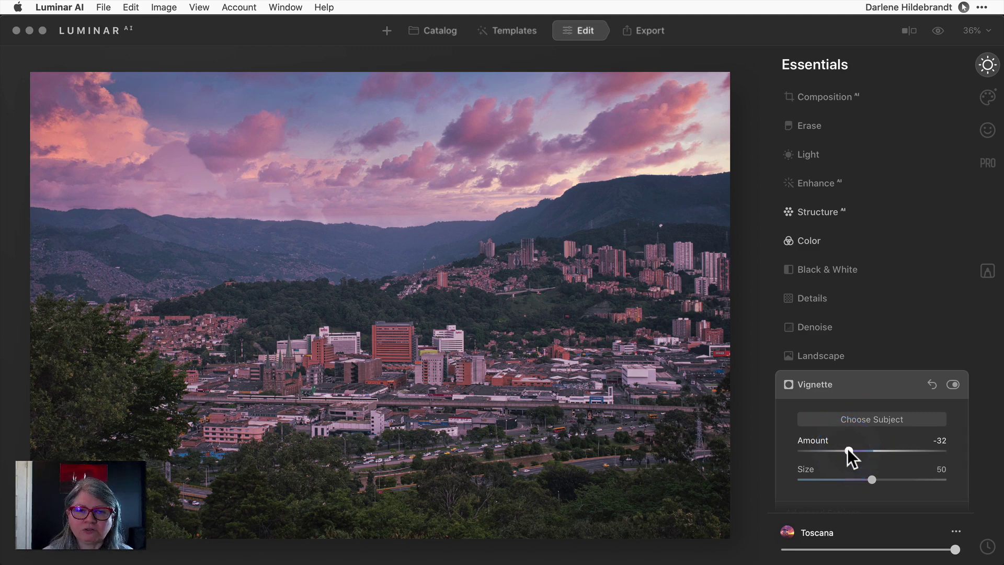
{"action": "left_click_drag", "start_coordinate": [848, 449], "coordinate": [840, 448]}
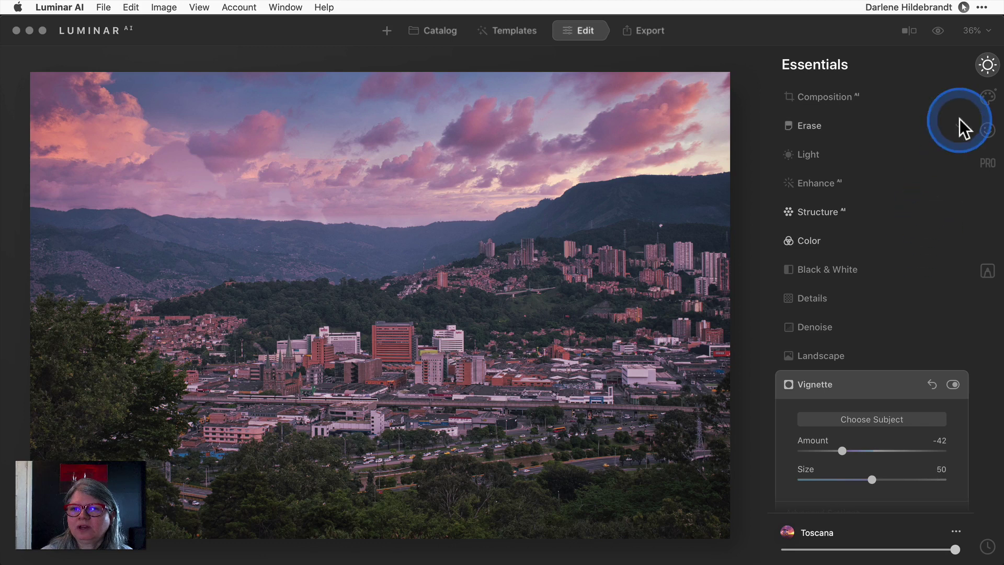
- Try Atmosphere AI in Mist mode at Amount 66, then Haze with reduced depth
{"action": "left_click", "coordinate": [988, 97]}
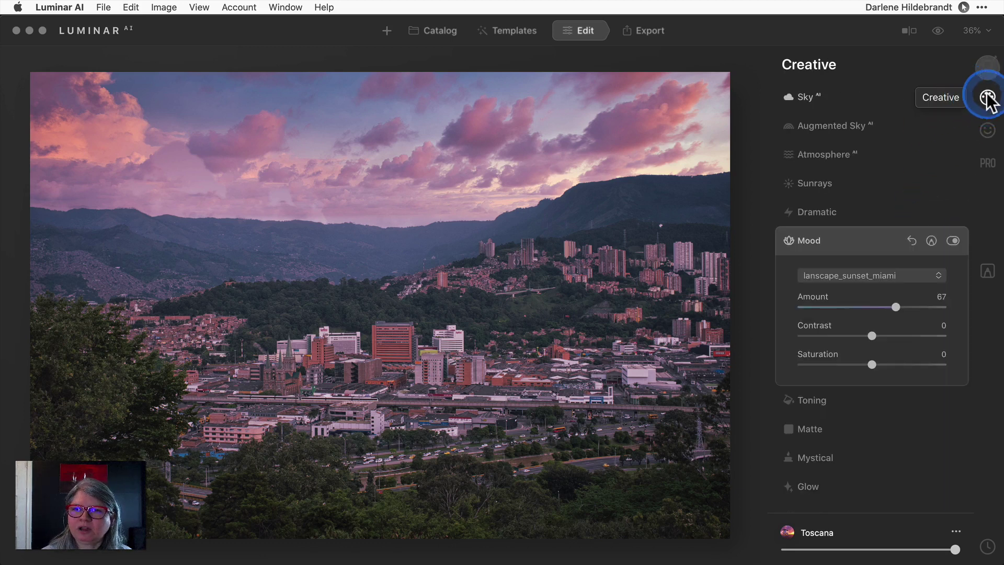
{"action": "left_click", "coordinate": [829, 154]}
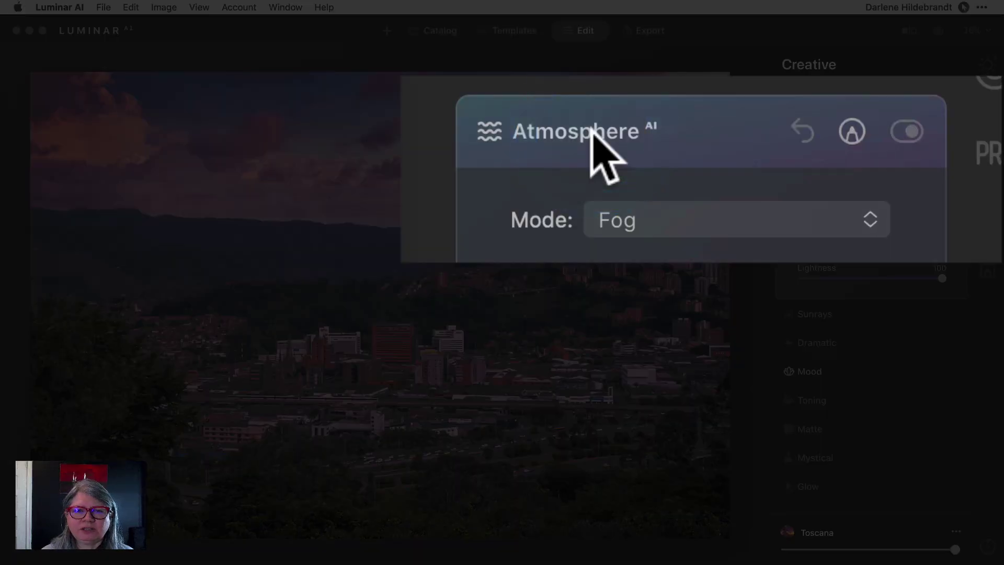
{"action": "left_click", "coordinate": [689, 219]}
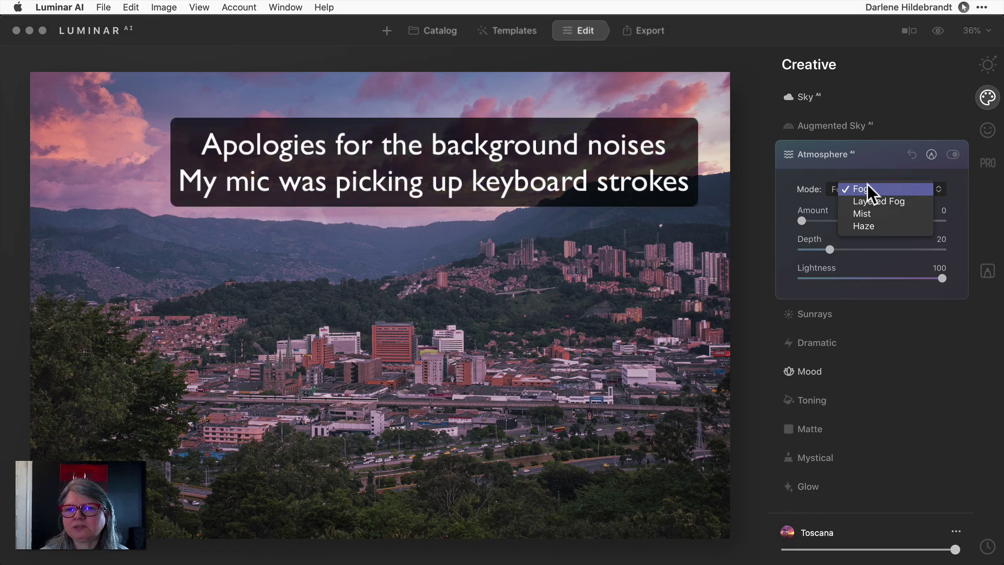
{"action": "left_click_drag", "start_coordinate": [866, 184], "coordinate": [898, 221]}
{"action": "left_click_drag", "start_coordinate": [830, 249], "coordinate": [883, 256]}
{"action": "left_click", "coordinate": [864, 192]}
{"action": "left_click", "coordinate": [866, 201]}
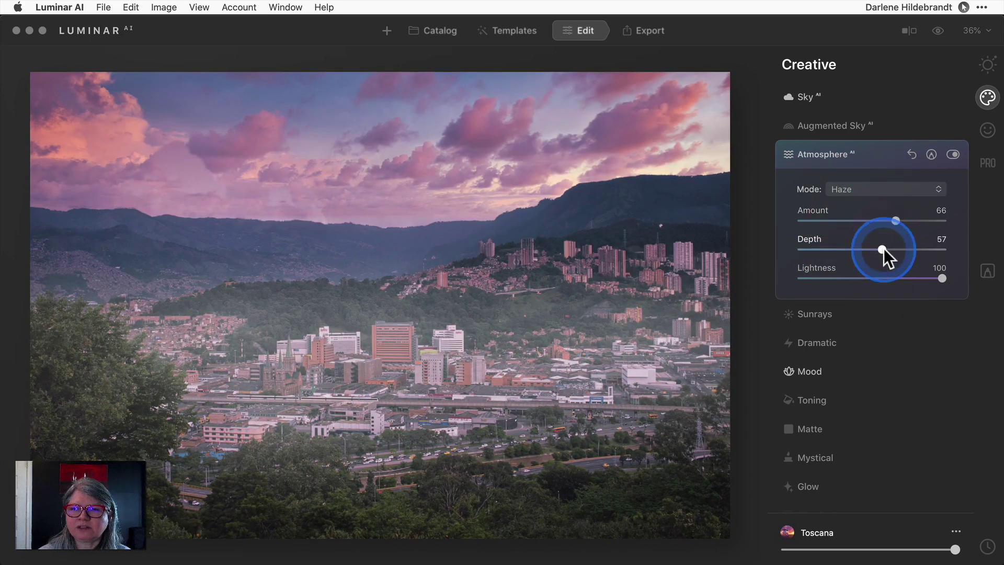
{"action": "left_click_drag", "start_coordinate": [884, 248], "coordinate": [845, 252]}
- Try Layered Fog, then settle on Fog with Depth 10 and Lightness 89
{"action": "left_click", "coordinate": [864, 197]}
{"action": "left_click", "coordinate": [866, 164]}
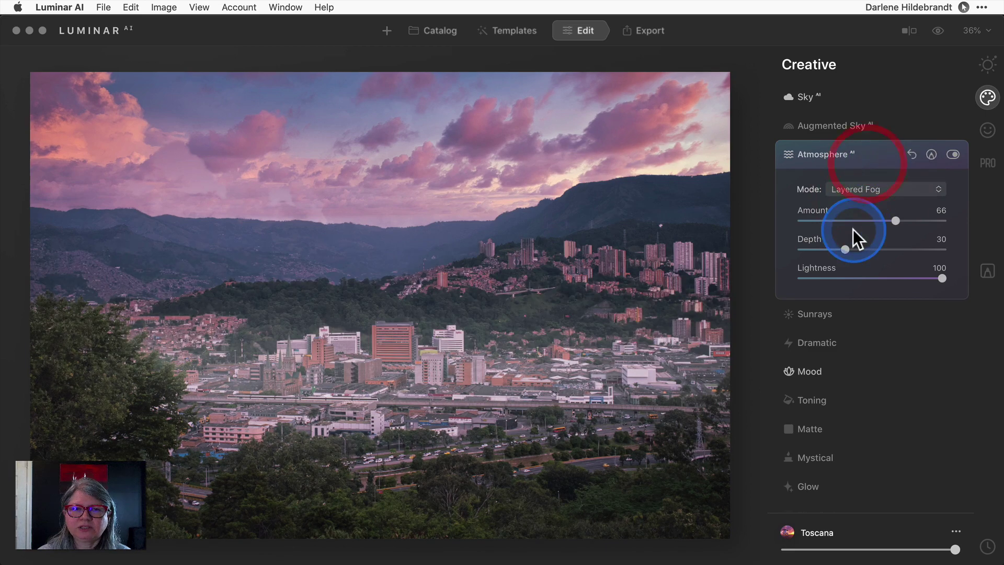
{"action": "left_click_drag", "start_coordinate": [847, 250], "coordinate": [815, 247]}
{"action": "left_click", "coordinate": [885, 190]}
{"action": "left_click", "coordinate": [883, 180]}
{"action": "left_click_drag", "start_coordinate": [892, 279], "coordinate": [926, 275]}
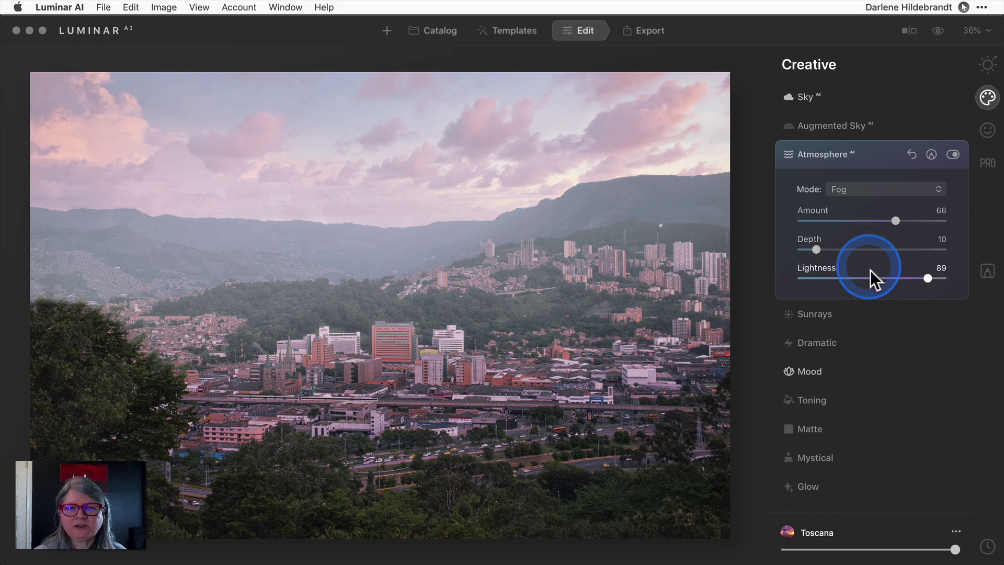
- Browse the Atmosphere mask types, then reset Atmosphere to Amount 0, Depth 20, Lightness 100
{"action": "left_click", "coordinate": [931, 155]}
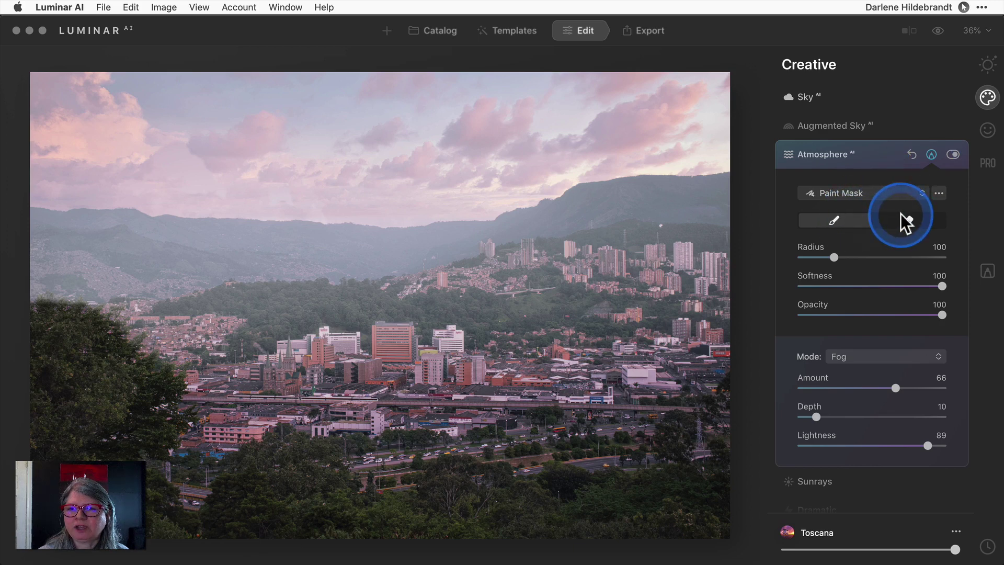
{"action": "left_click", "coordinate": [871, 195]}
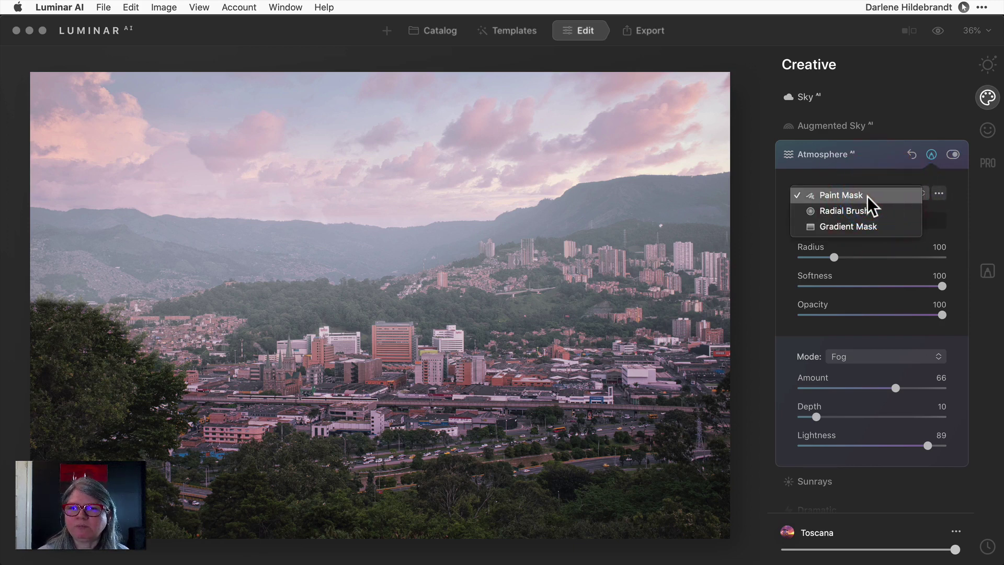
{"action": "mouse_move", "coordinate": [860, 207]}
{"action": "left_mouse_down"}
{"action": "mouse_move", "coordinate": [849, 230]}
{"action": "mouse_move", "coordinate": [868, 165]}
{"action": "mouse_move", "coordinate": [931, 153]}
{"action": "left_mouse_up"}
{"action": "left_click", "coordinate": [920, 157]}
{"action": "left_click", "coordinate": [931, 153]}
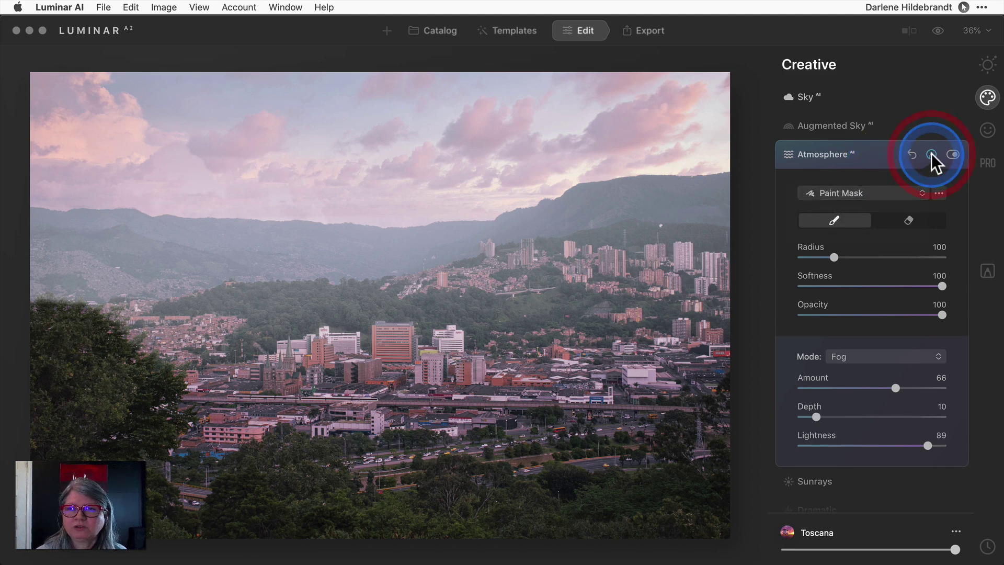
{"action": "left_click_drag", "start_coordinate": [930, 153], "coordinate": [912, 157]}
{"action": "left_click", "coordinate": [912, 156]}
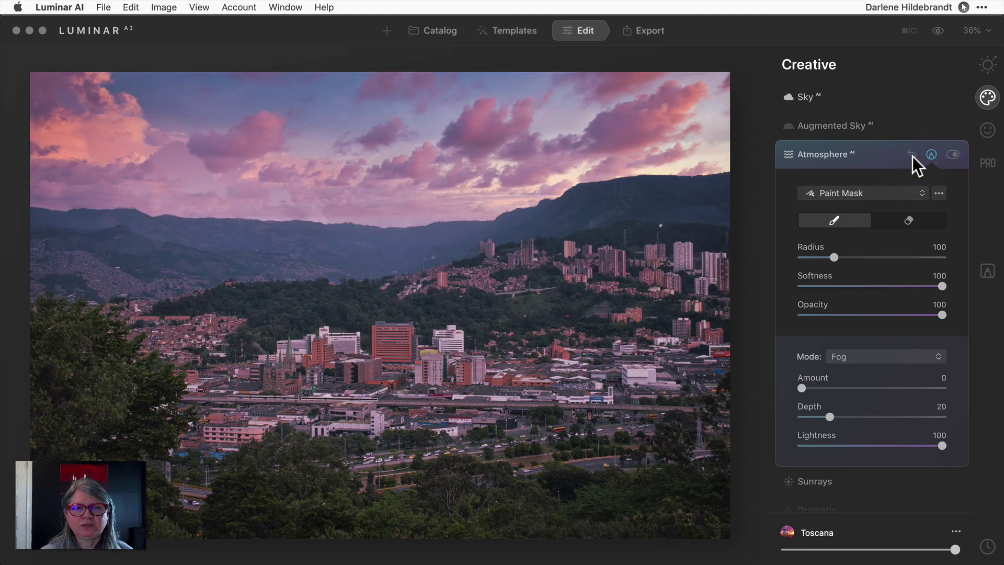
- Set Sky AI's Relight Scene to 63 and compare the result with the original
{"action": "left_click", "coordinate": [850, 102]}
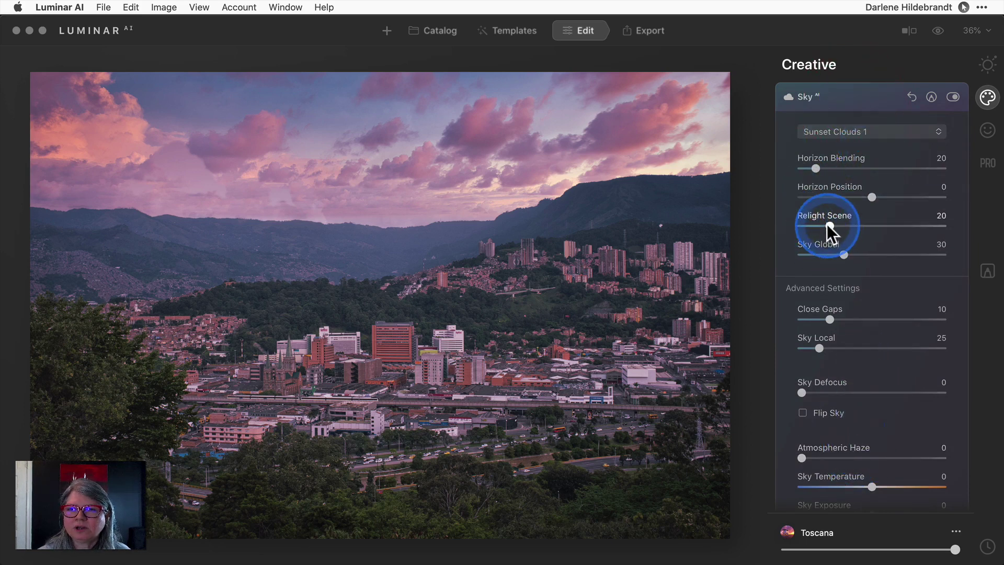
{"action": "left_click_drag", "start_coordinate": [828, 225], "coordinate": [891, 226]}
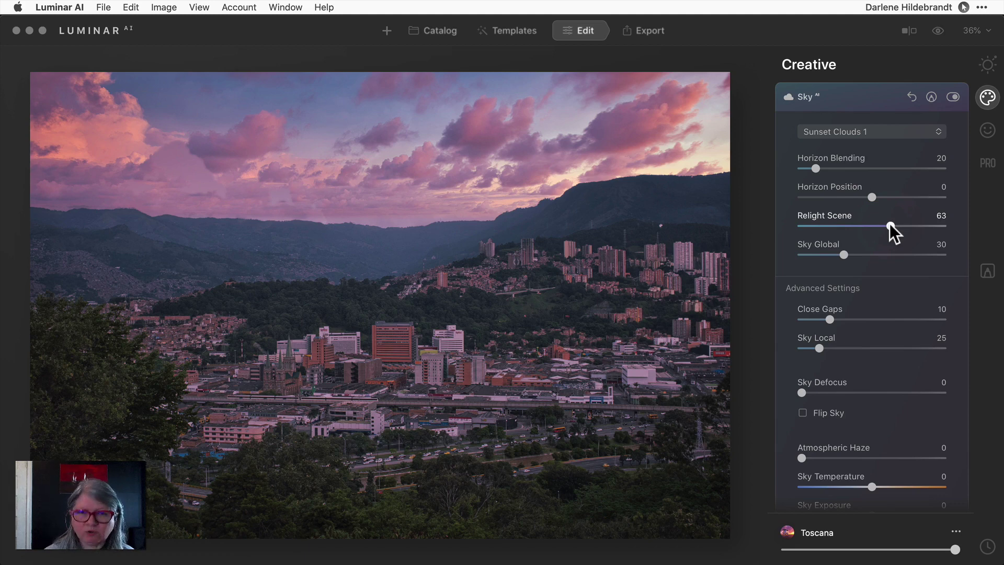
{"action": "key", "text": "backslash"}
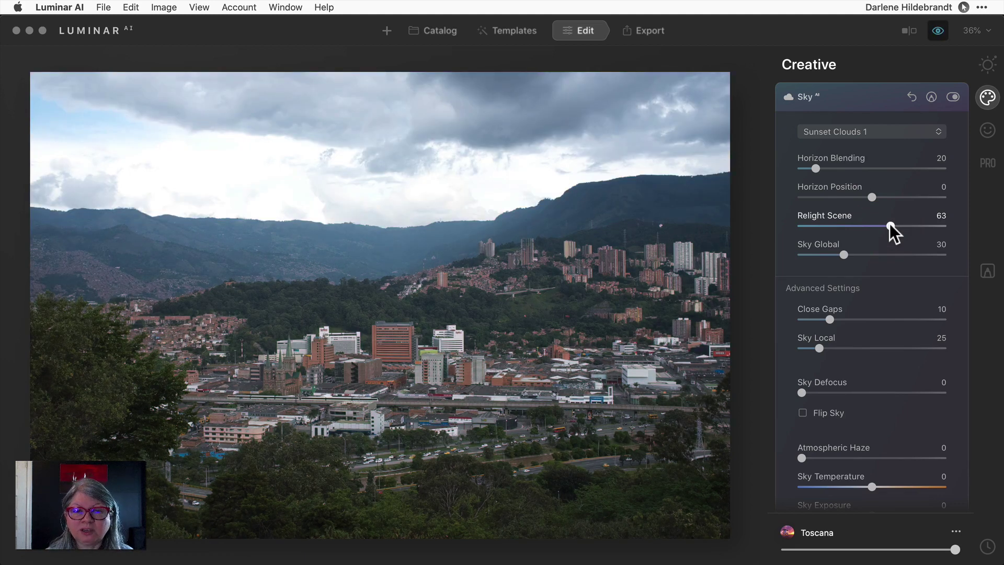
{"action": "key", "text": "backslash"}
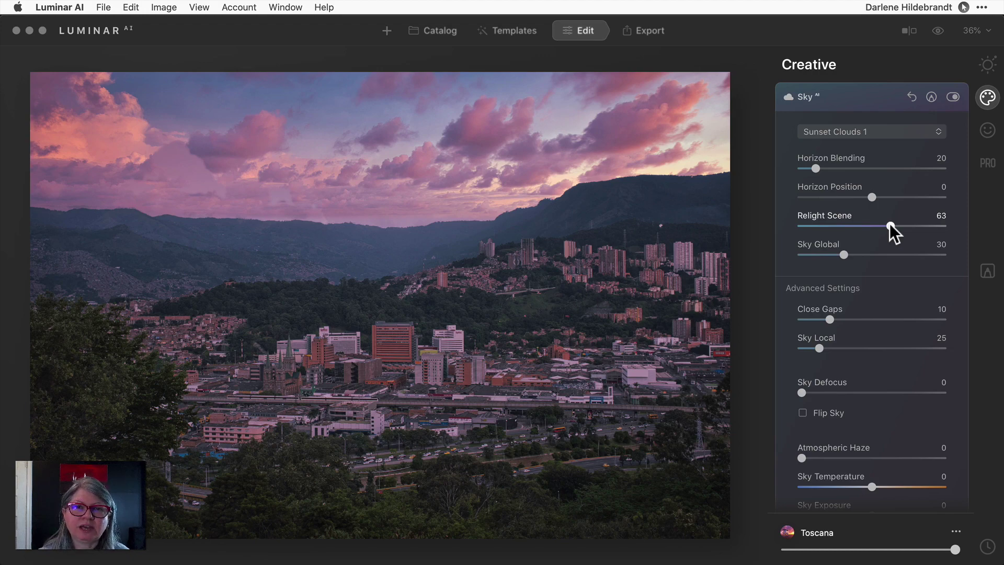
- In the Landscape collection, try the Simple template, then Fast Fix
{"action": "left_click", "coordinate": [889, 224]}
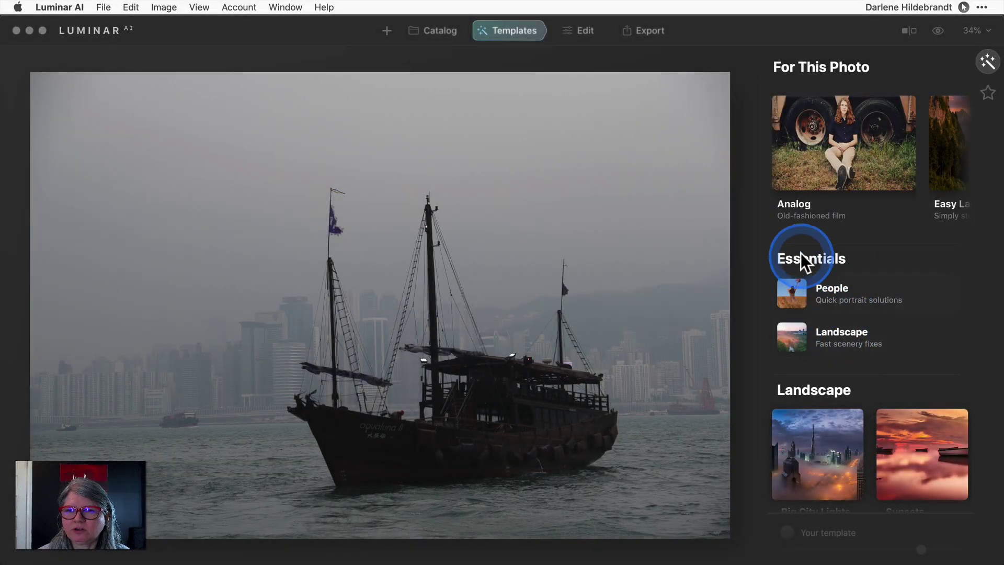
{"action": "left_click", "coordinate": [837, 331]}
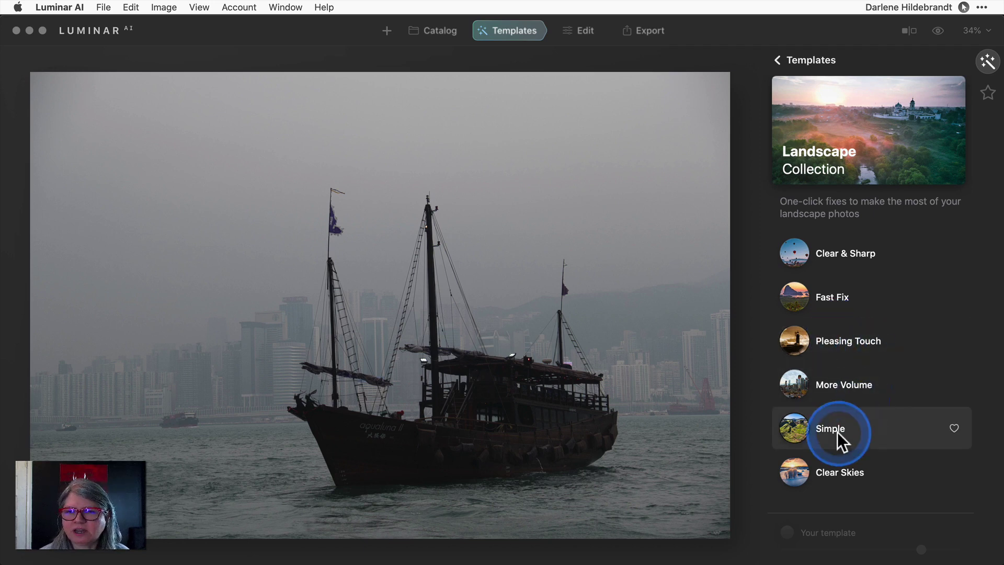
{"action": "left_click", "coordinate": [791, 427]}
{"action": "left_click", "coordinate": [791, 426]}
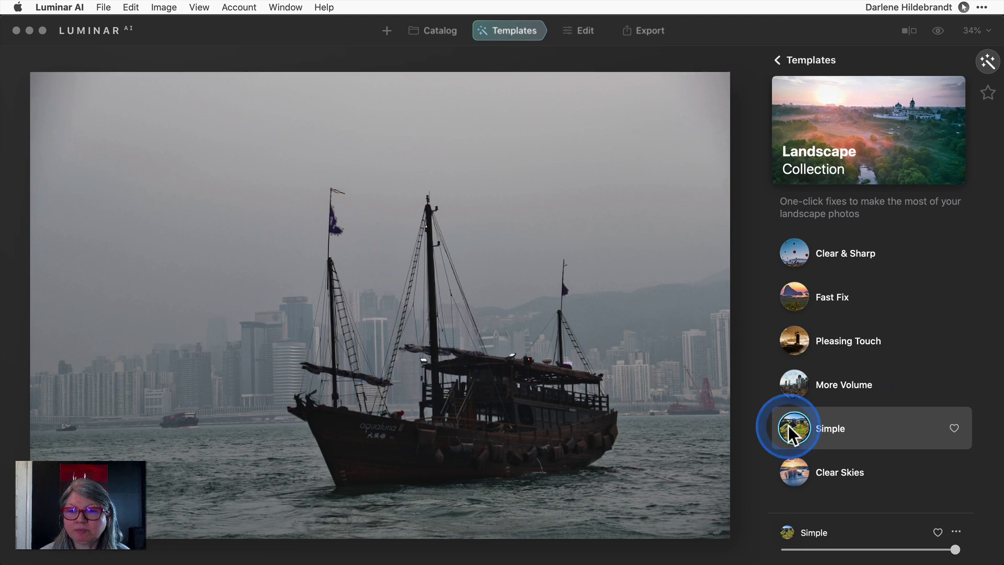
{"action": "left_click", "coordinate": [792, 301]}
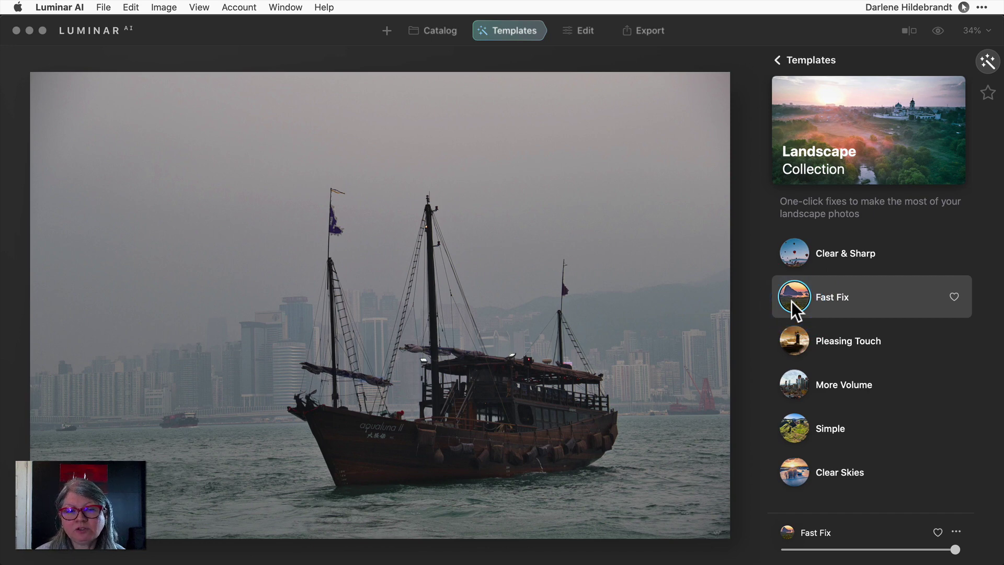
- Compare against the original and in split view, then reapply the Simple template
{"action": "key", "text": "backslash"}
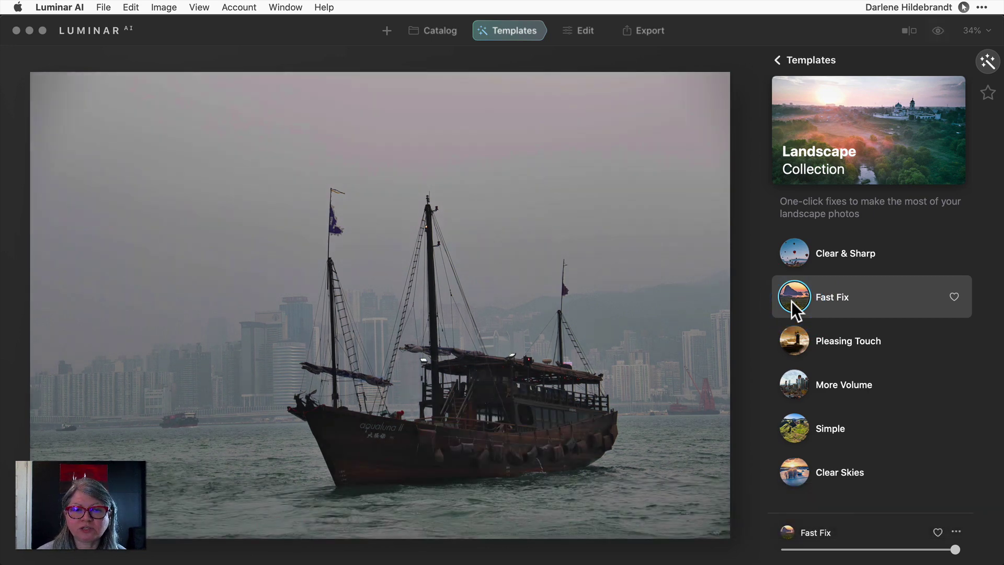
{"action": "key", "text": "backslash"}
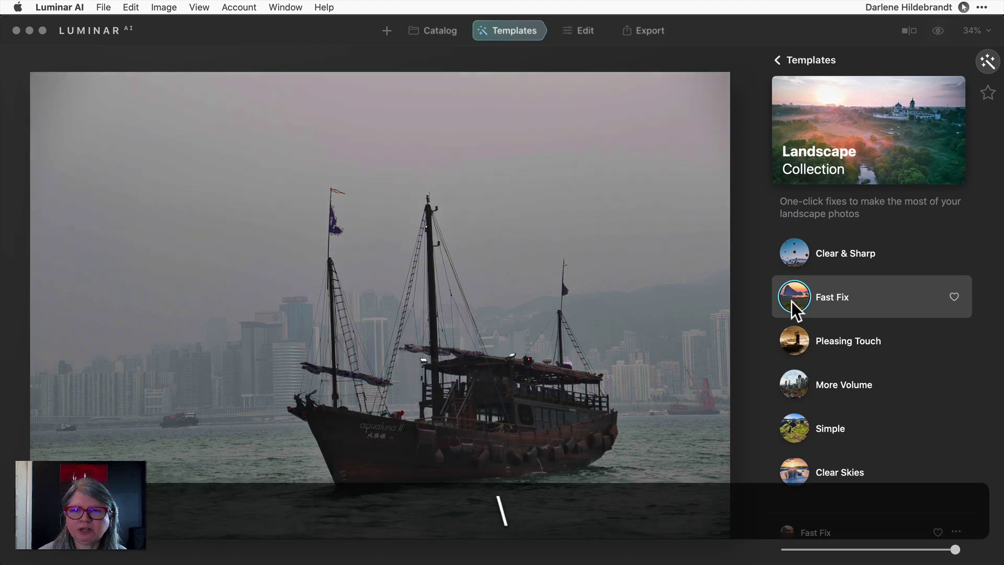
{"action": "left_click", "coordinate": [889, 126]}
{"action": "left_click", "coordinate": [902, 32]}
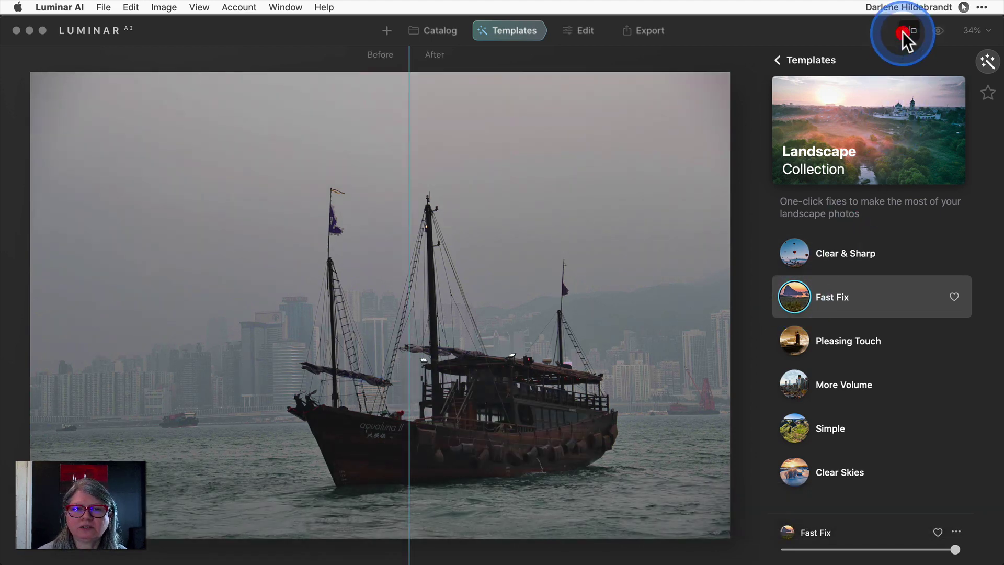
{"action": "left_click", "coordinate": [903, 32]}
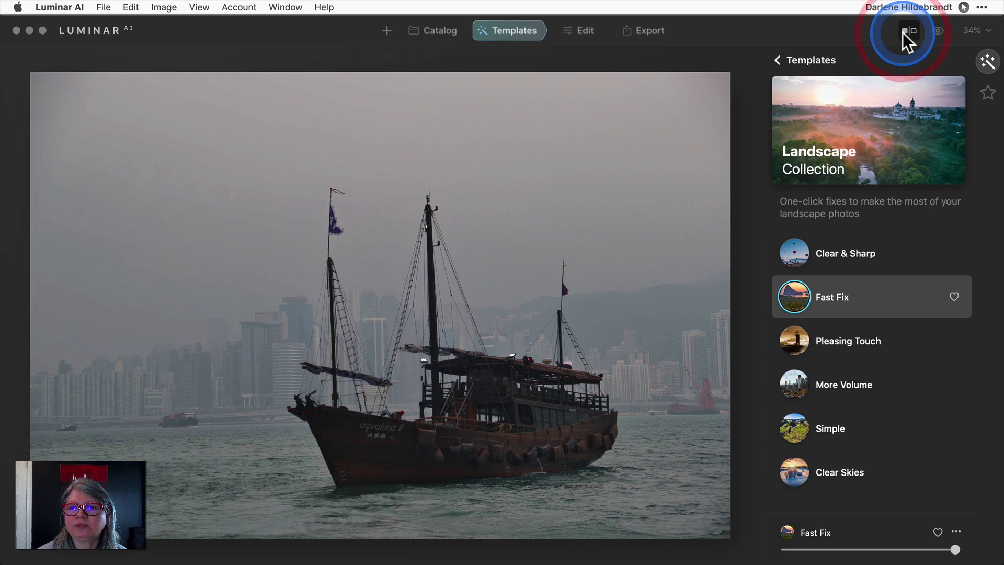
{"action": "left_click", "coordinate": [835, 425]}
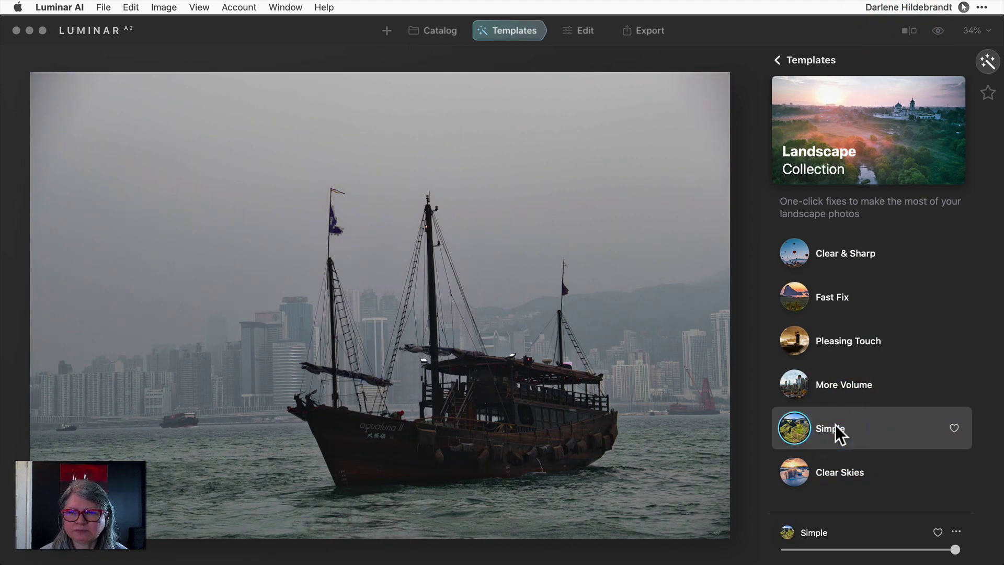
- Add the Birds 3 flock from Augmented Sky AI and place it in the upper-left sky
{"action": "left_click", "coordinate": [585, 31]}
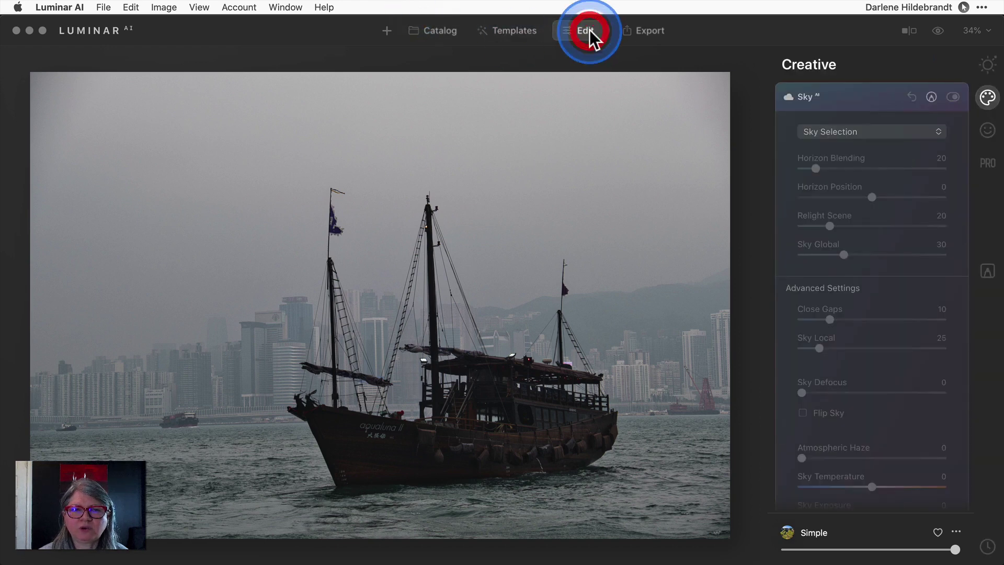
{"action": "left_click", "coordinate": [836, 126]}
{"action": "left_click", "coordinate": [843, 160]}
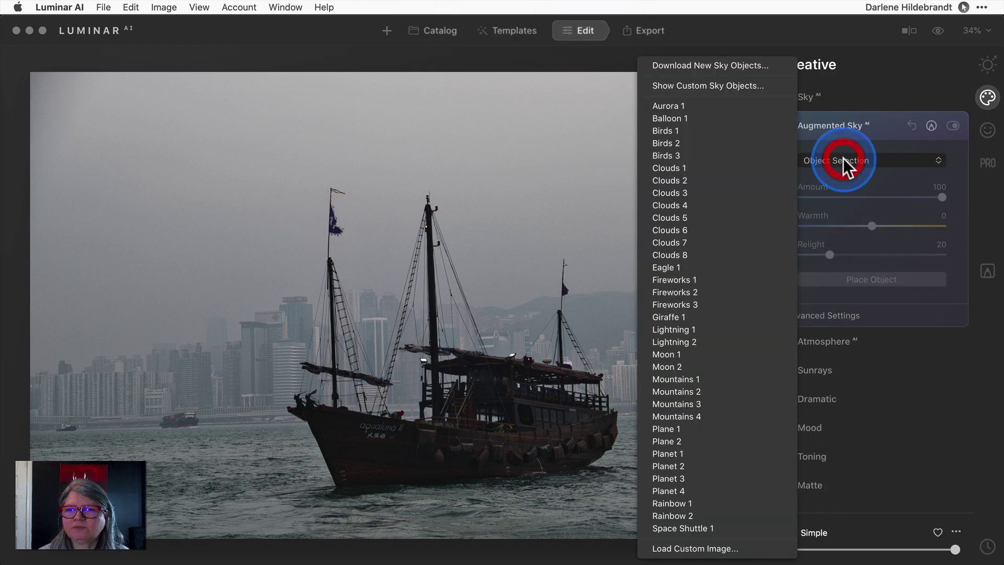
{"action": "left_click", "coordinate": [720, 155]}
{"action": "left_click", "coordinate": [858, 281]}
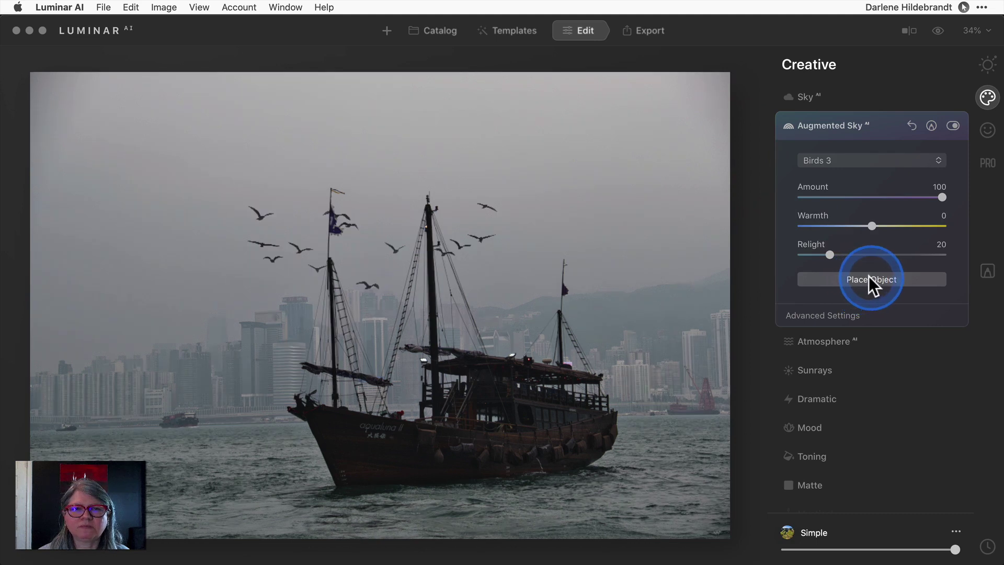
{"action": "left_click", "coordinate": [836, 280]}
{"action": "left_click_drag", "start_coordinate": [437, 239], "coordinate": [276, 159]}
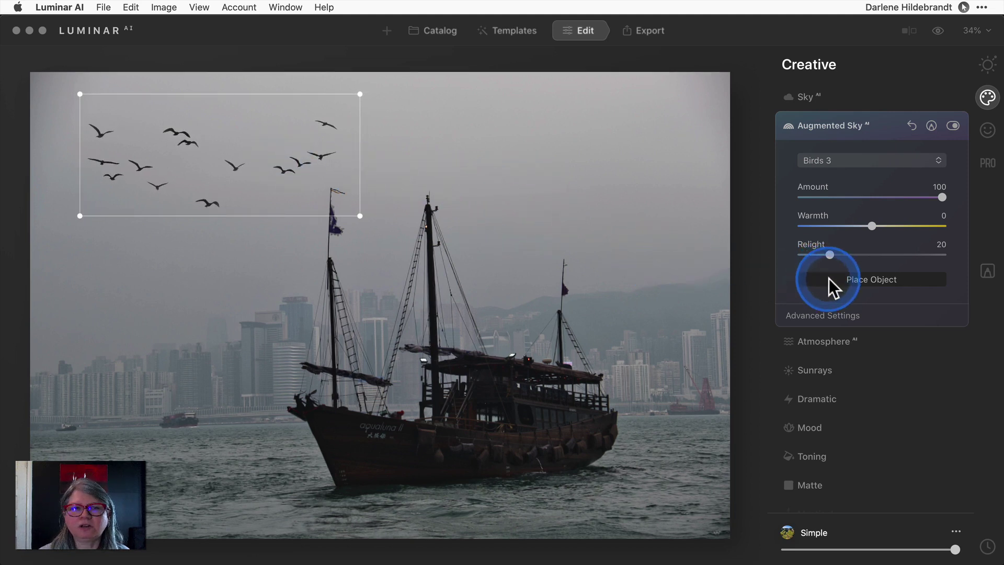
{"action": "left_click", "coordinate": [829, 279]}
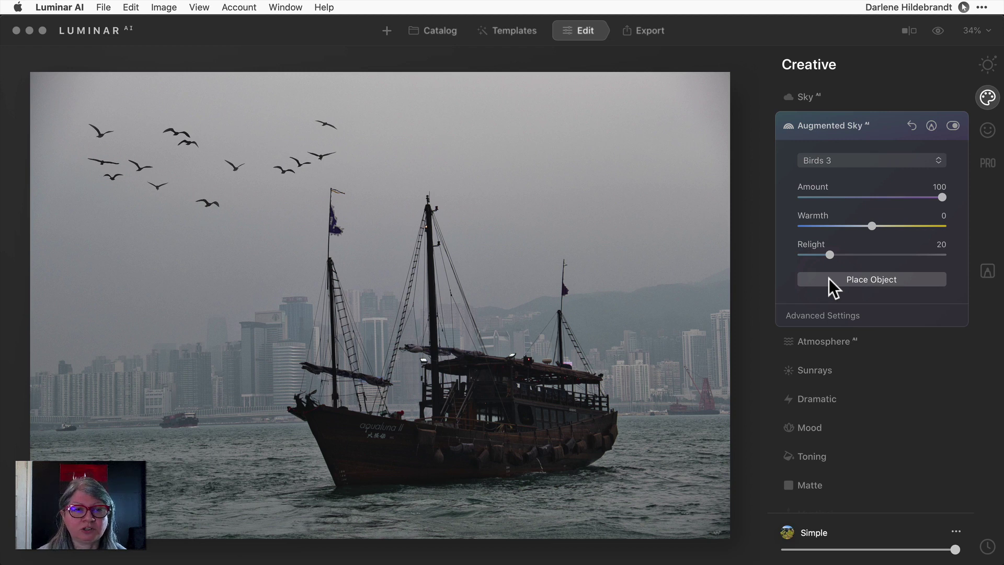
- Switch Atmosphere AI to Mist mode and set its Lightness to 50
{"action": "left_click", "coordinate": [877, 339]}
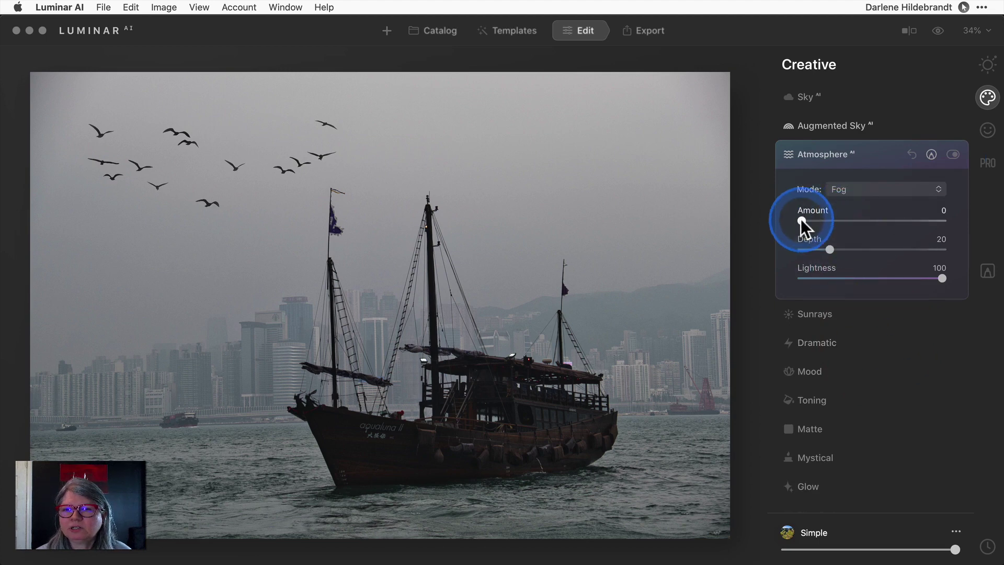
{"action": "left_click_drag", "start_coordinate": [800, 219], "coordinate": [920, 222]}
{"action": "mouse_move", "coordinate": [830, 250]}
{"action": "left_mouse_down"}
{"action": "mouse_move", "coordinate": [892, 249]}
{"action": "mouse_move", "coordinate": [772, 247]}
{"action": "mouse_move", "coordinate": [904, 248]}
{"action": "mouse_move", "coordinate": [819, 249]}
{"action": "left_mouse_up"}
{"action": "left_click", "coordinate": [861, 192]}
{"action": "left_click", "coordinate": [853, 200]}
{"action": "left_click", "coordinate": [894, 278]}
{"action": "left_click_drag", "start_coordinate": [892, 278], "coordinate": [869, 277]}
- Keep Mist mode and fine-tune it to Amount about 60 and Depth 31
{"action": "mouse_move", "coordinate": [821, 250]}
{"action": "left_mouse_down"}
{"action": "mouse_move", "coordinate": [834, 250]}
{"action": "mouse_move", "coordinate": [822, 248]}
{"action": "left_mouse_up"}
{"action": "left_click", "coordinate": [841, 188]}
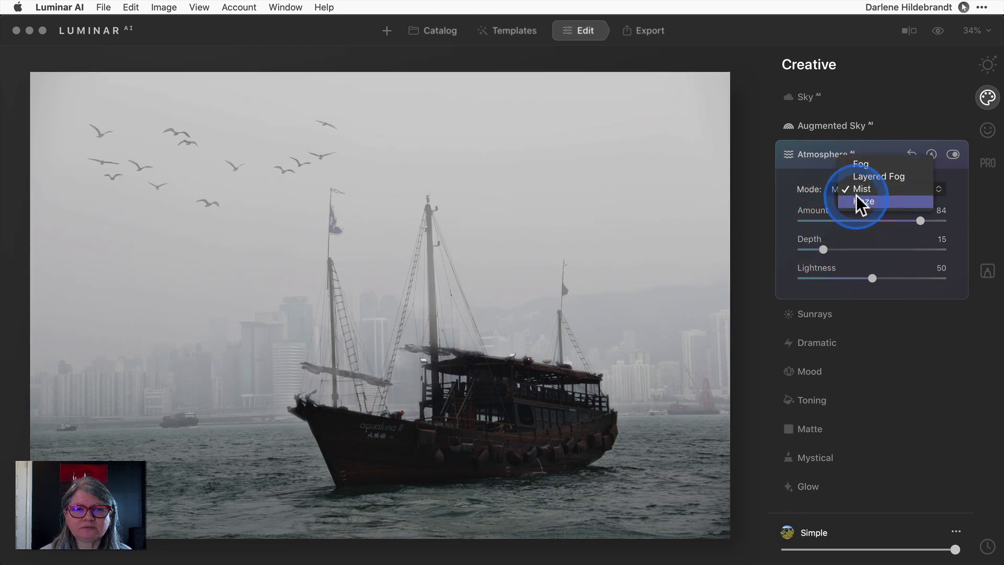
{"action": "left_click", "coordinate": [871, 219]}
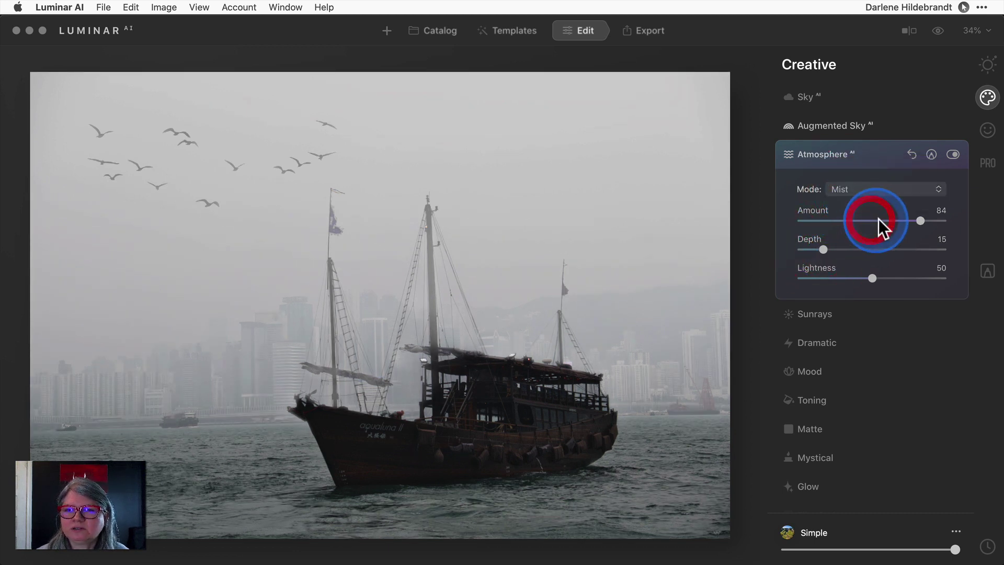
{"action": "left_click_drag", "start_coordinate": [921, 219], "coordinate": [883, 220]}
{"action": "left_click_drag", "start_coordinate": [822, 248], "coordinate": [845, 247]}
- Apply and confirm the automatic Composition AI crop, then compare it with the original
{"action": "left_click", "coordinate": [988, 65]}
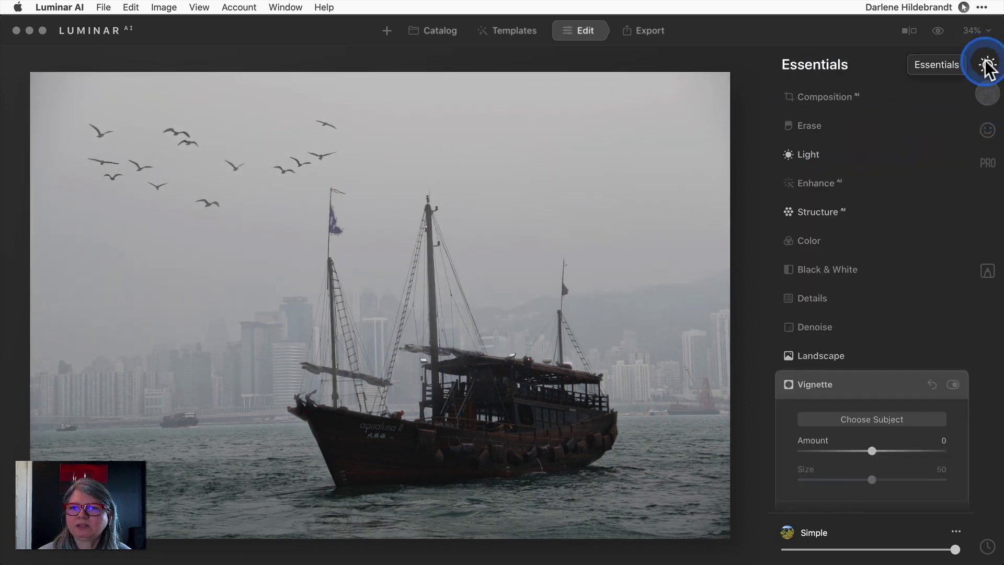
{"action": "left_click", "coordinate": [829, 98]}
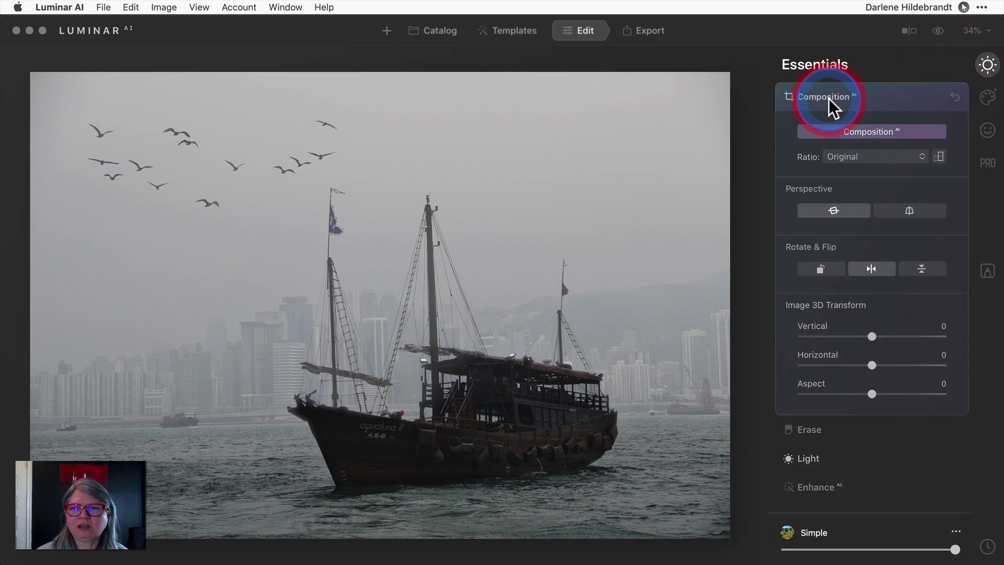
{"action": "left_click", "coordinate": [862, 131]}
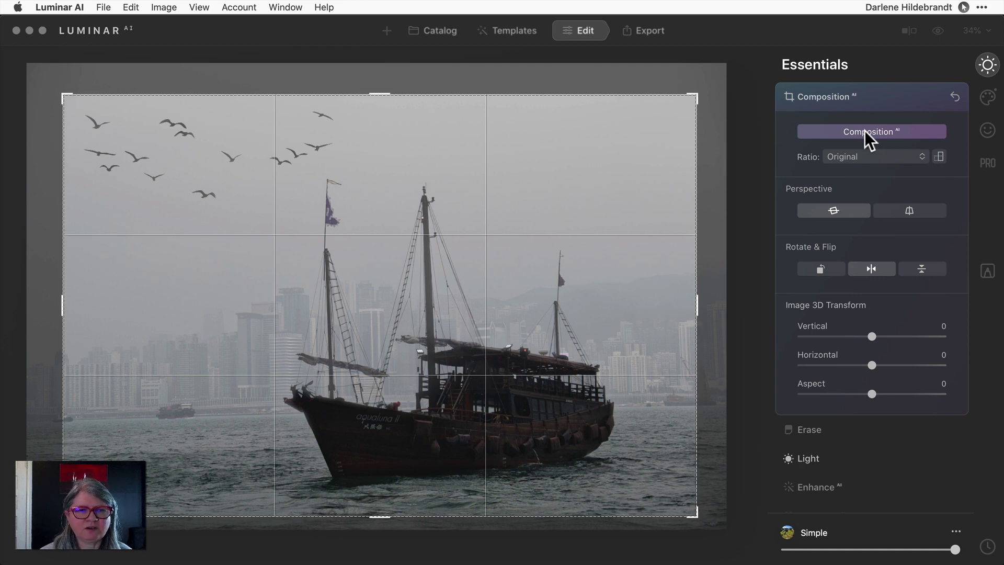
{"action": "key", "text": "Return"}
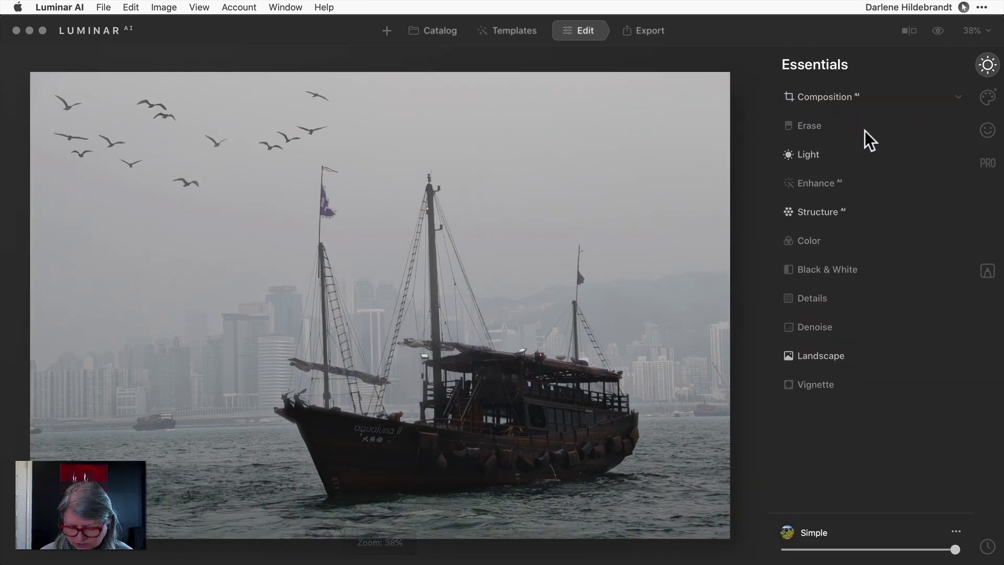
{"action": "key", "text": "backslash"}
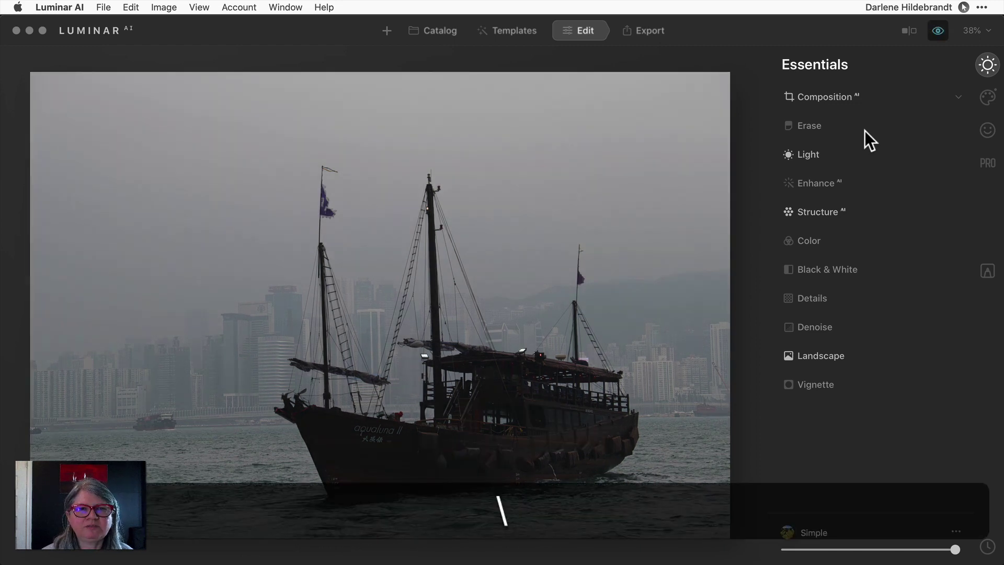
{"action": "key", "text": "backslash"}
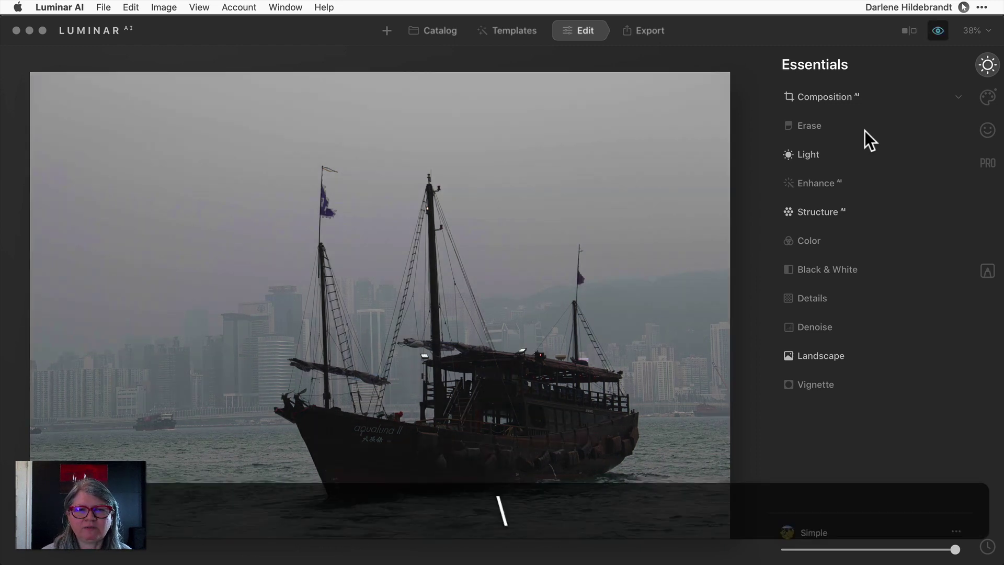
{"action": "key", "text": "backslash"}
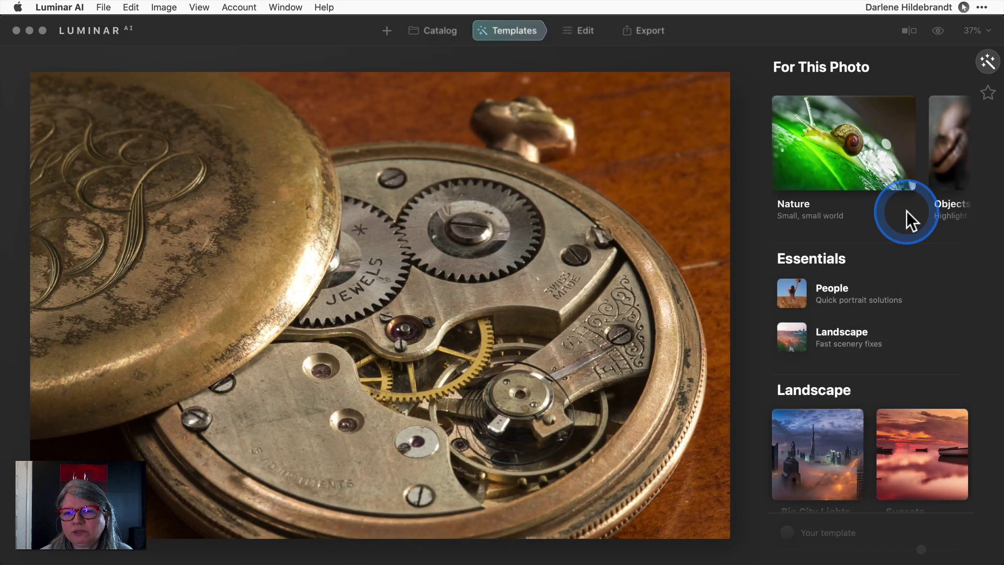
- Browse down to the Macro templates and open the Objects collection
{"action": "scroll", "coordinate": [906, 211], "scroll_direction": "down", "scroll_amount": 3}
{"action": "scroll", "coordinate": [906, 210], "scroll_direction": "down", "scroll_amount": 6}
{"action": "scroll", "coordinate": [906, 210], "scroll_direction": "down", "scroll_amount": 10}
{"action": "scroll", "coordinate": [906, 210], "scroll_direction": "down", "scroll_amount": 8}
{"action": "scroll", "coordinate": [906, 210], "scroll_direction": "down", "scroll_amount": 4}
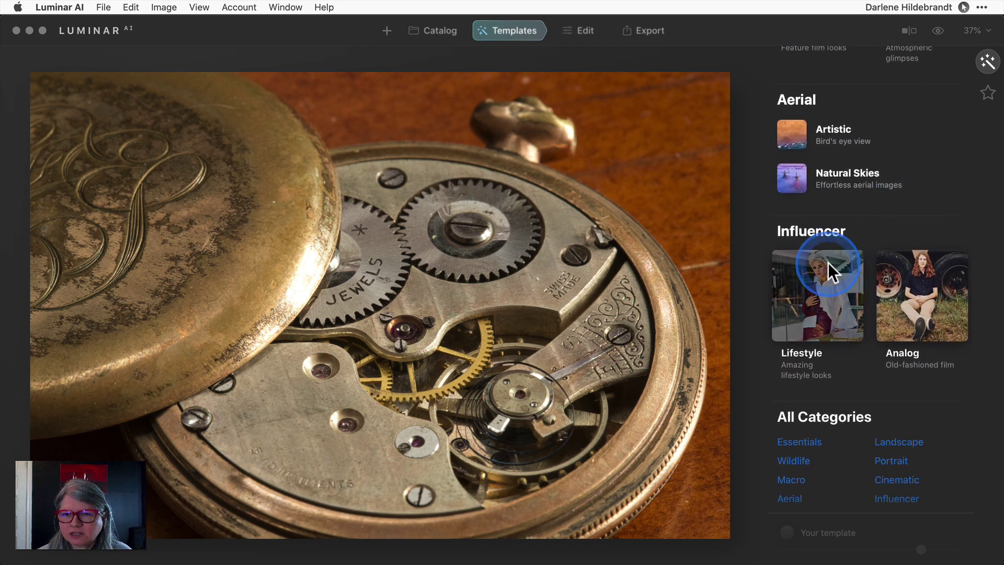
{"action": "left_click", "coordinate": [791, 479]}
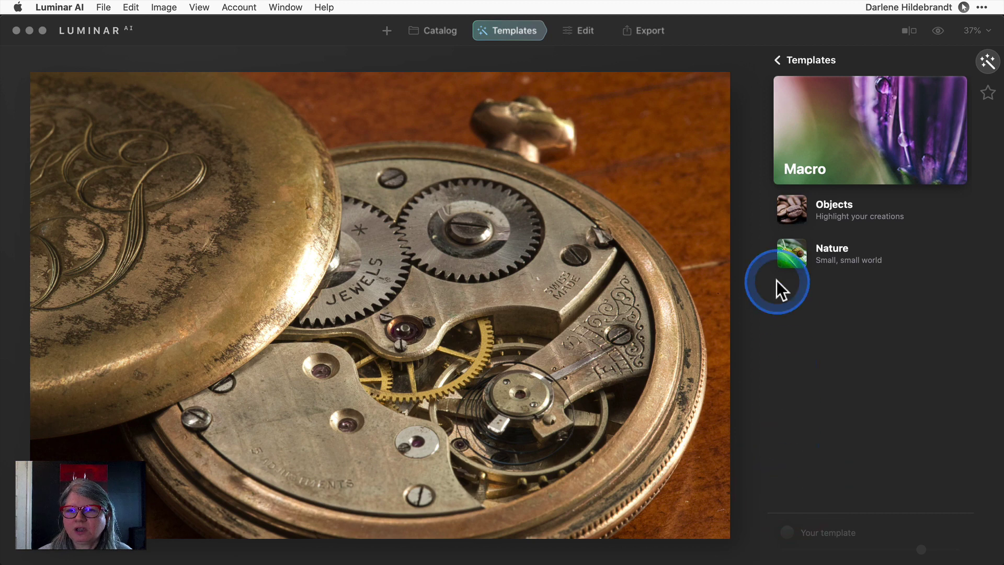
{"action": "left_click", "coordinate": [794, 214]}
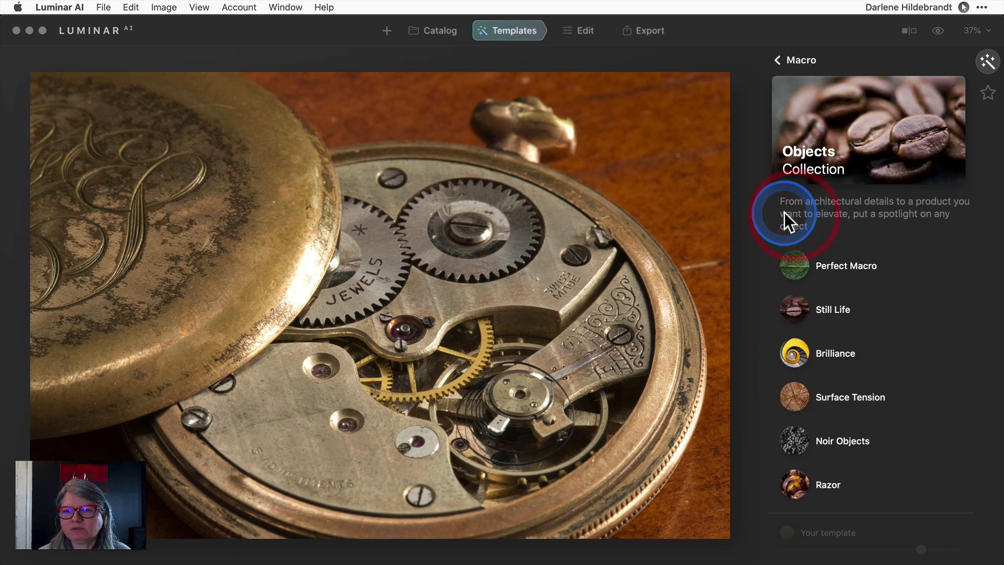
- Try Perfect Macro and Still Life, then apply Surface Tension and compare with the original
{"action": "left_click", "coordinate": [792, 267]}
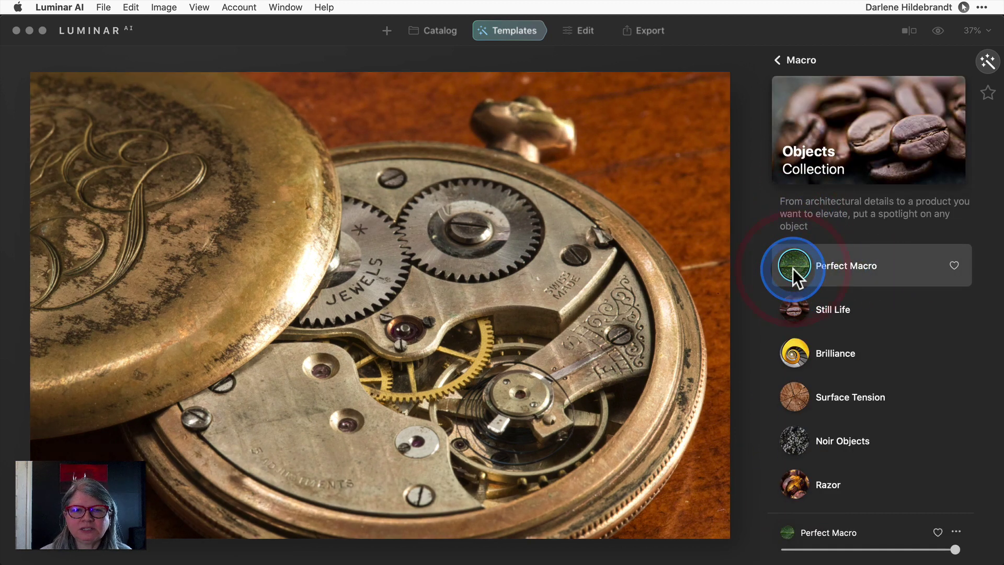
{"action": "left_click", "coordinate": [794, 306]}
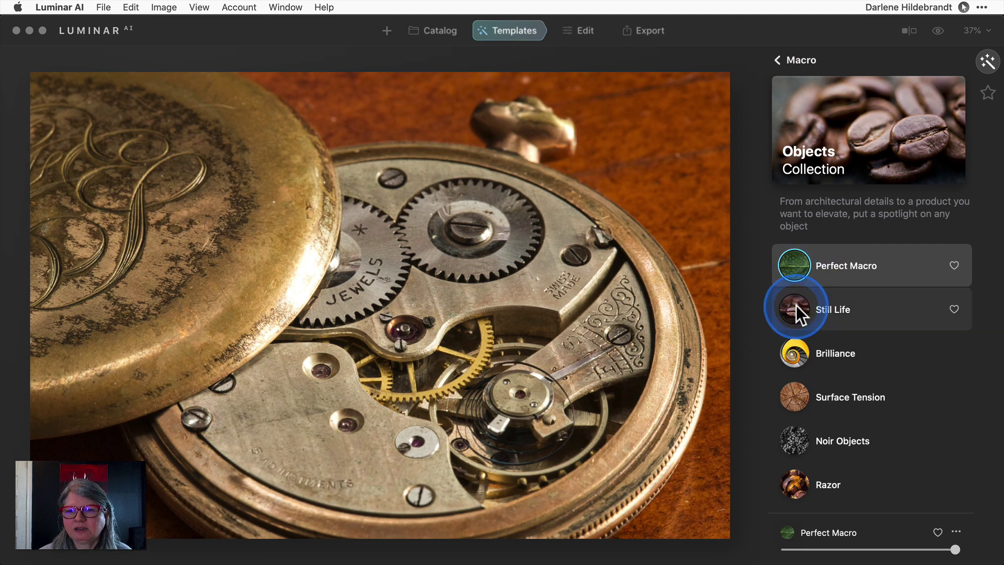
{"action": "left_click", "coordinate": [797, 396]}
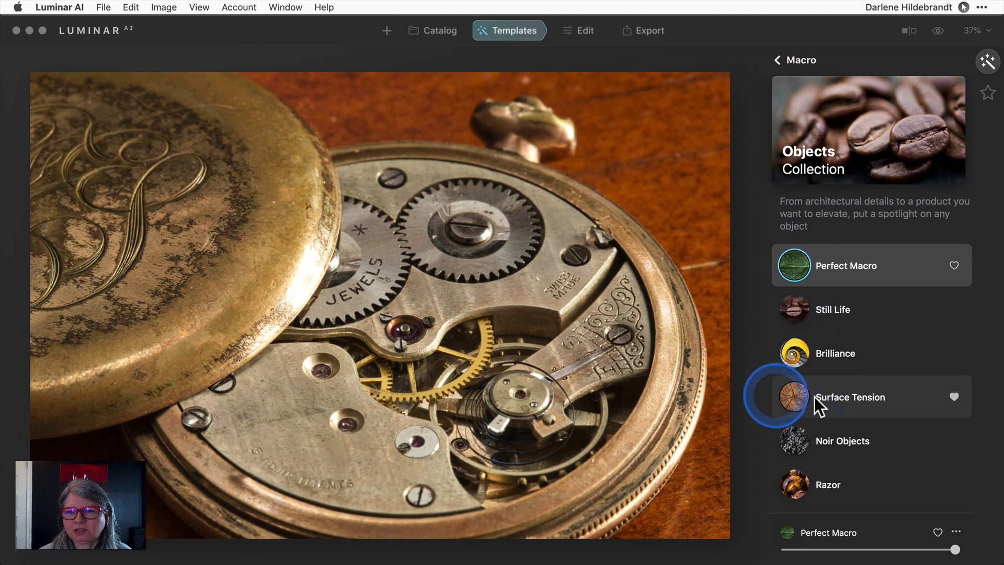
{"action": "left_click", "coordinate": [797, 394]}
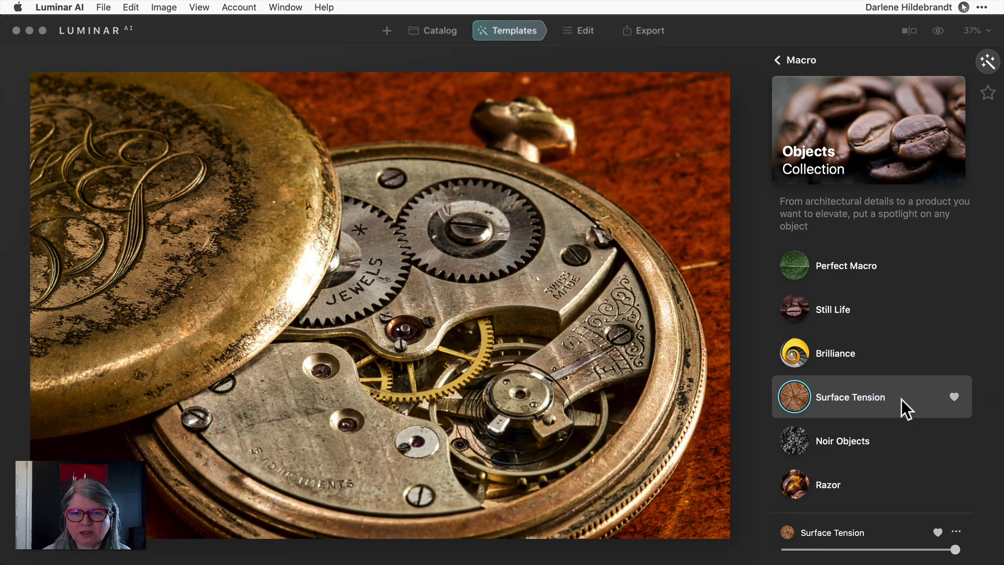
{"action": "key", "text": "backslash"}
{"action": "key", "text": "backslash"}
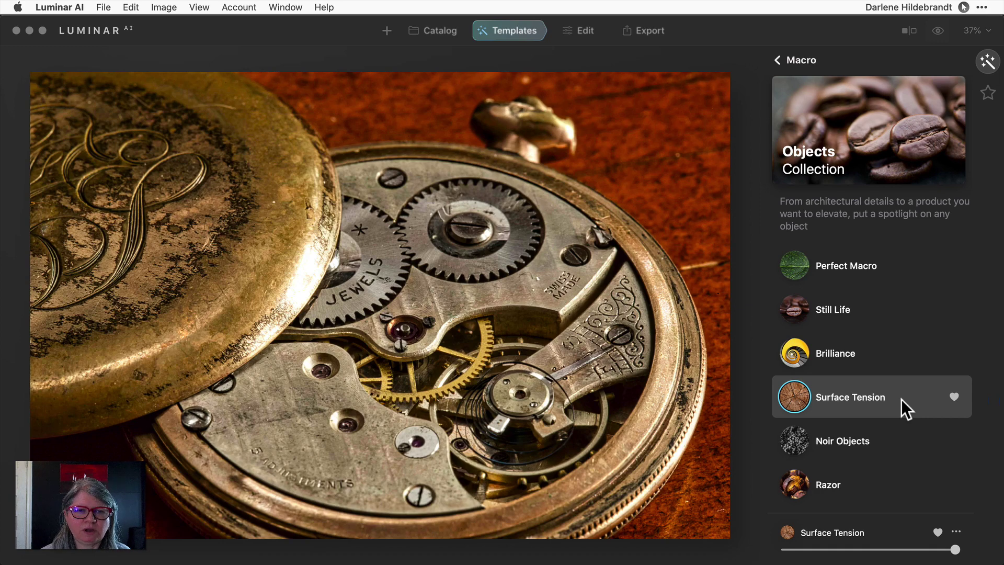
{"action": "key", "text": "backslash"}
{"action": "key", "text": "backslash"}
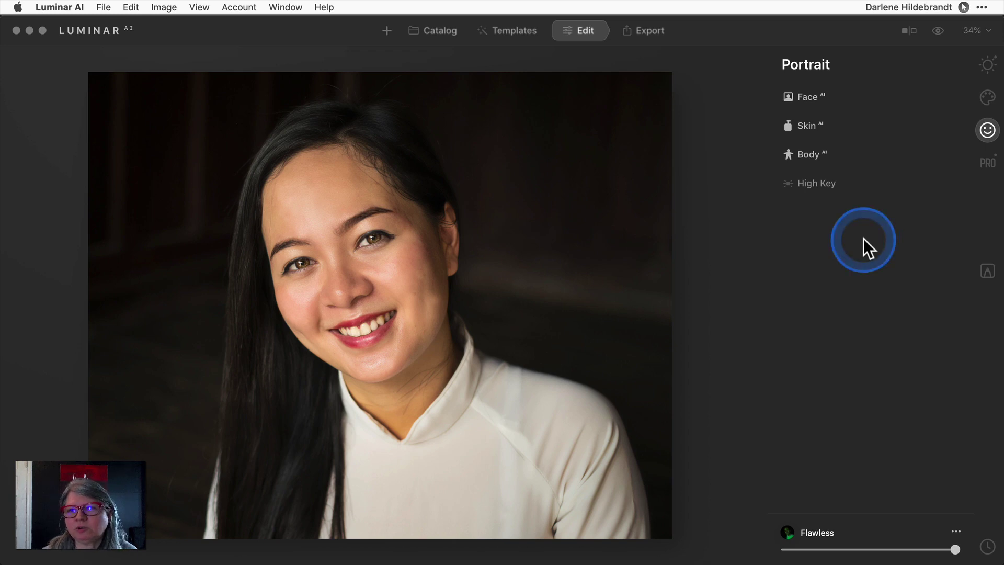
- Zoom the portrait to 50%, frame the face, and expand Face AI and Skin AI
{"action": "left_click", "coordinate": [969, 34]}
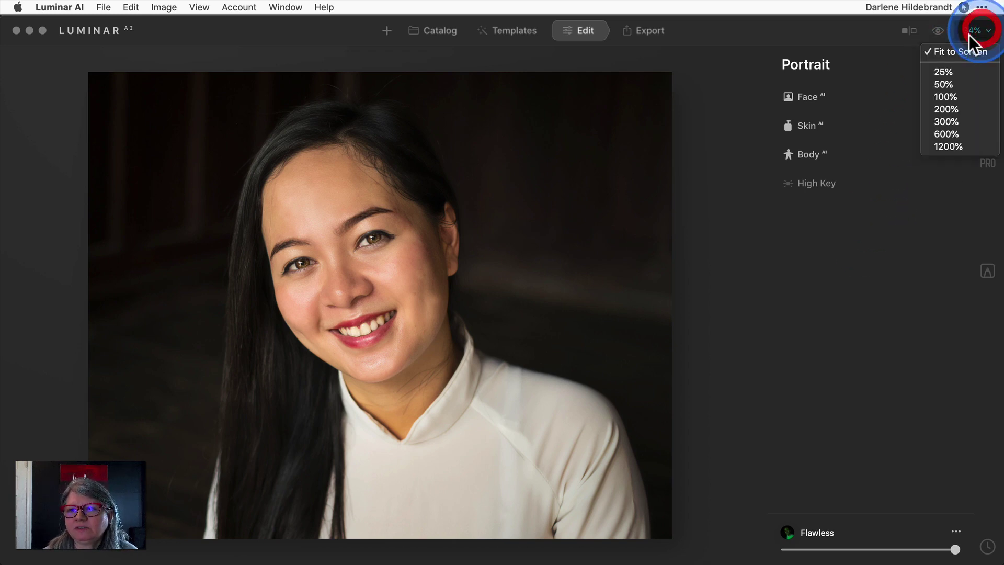
{"action": "left_click", "coordinate": [947, 84]}
{"action": "left_click_drag", "start_coordinate": [569, 182], "coordinate": [576, 245]}
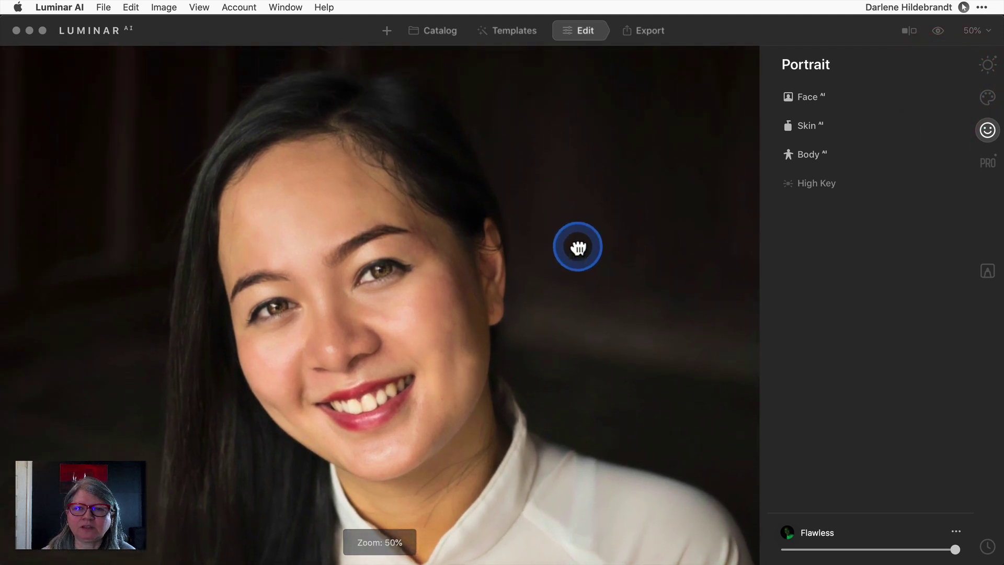
{"action": "left_click", "coordinate": [867, 98]}
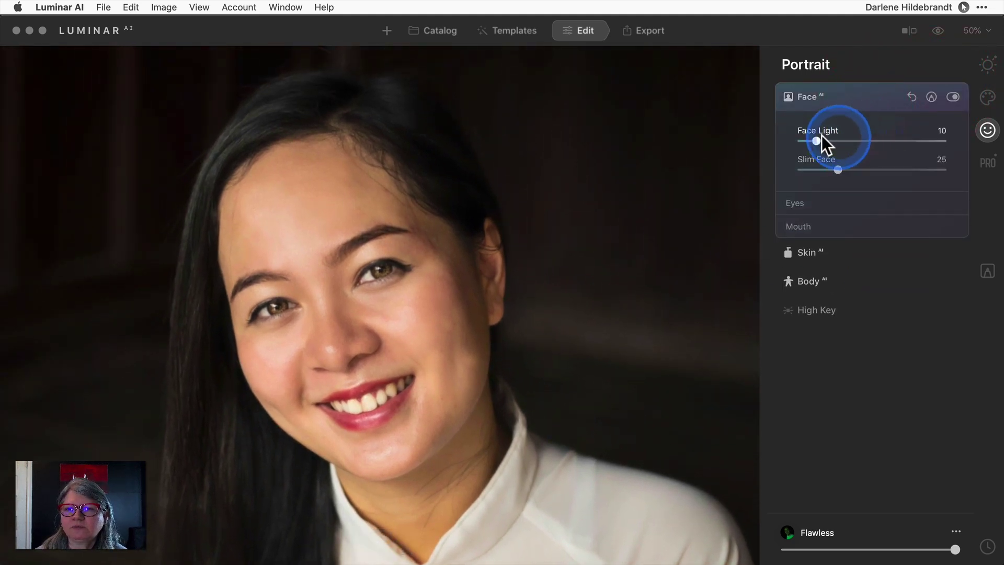
{"action": "mouse_move", "coordinate": [818, 232]}
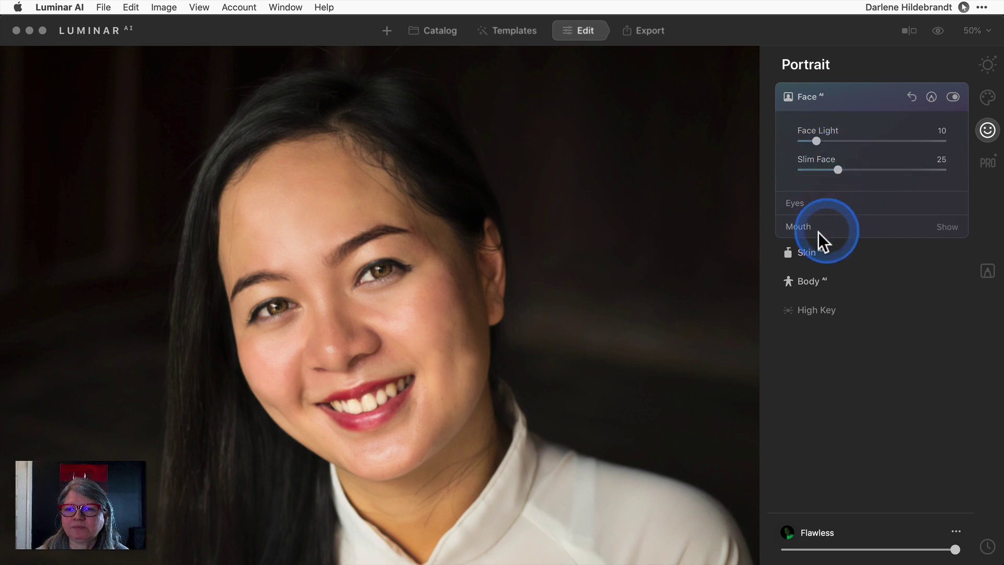
{"action": "left_click", "coordinate": [862, 256]}
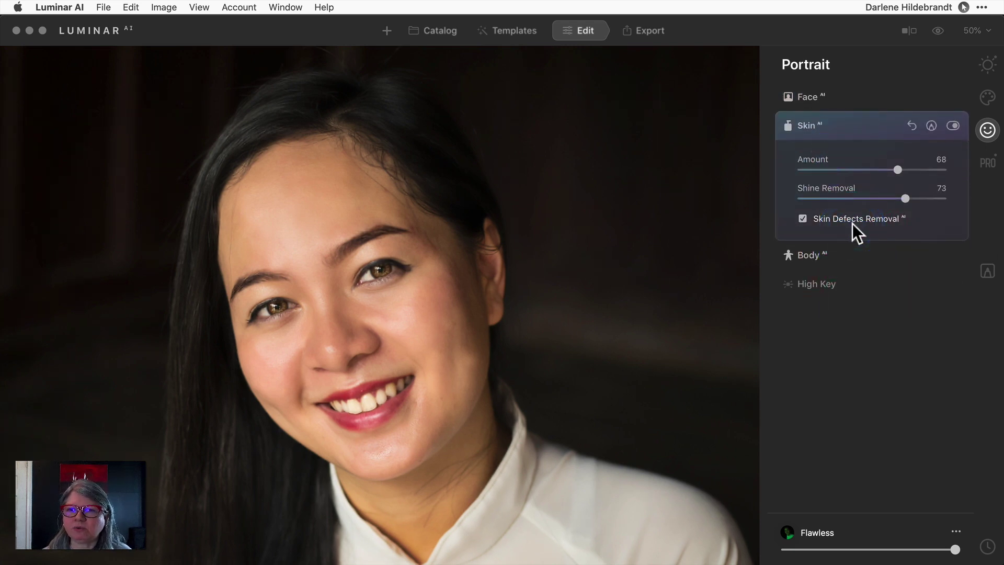
- Show Face AI's Eyes settings with the Honey iris and compare with the original
{"action": "left_click", "coordinate": [848, 98]}
{"action": "left_click", "coordinate": [849, 98]}
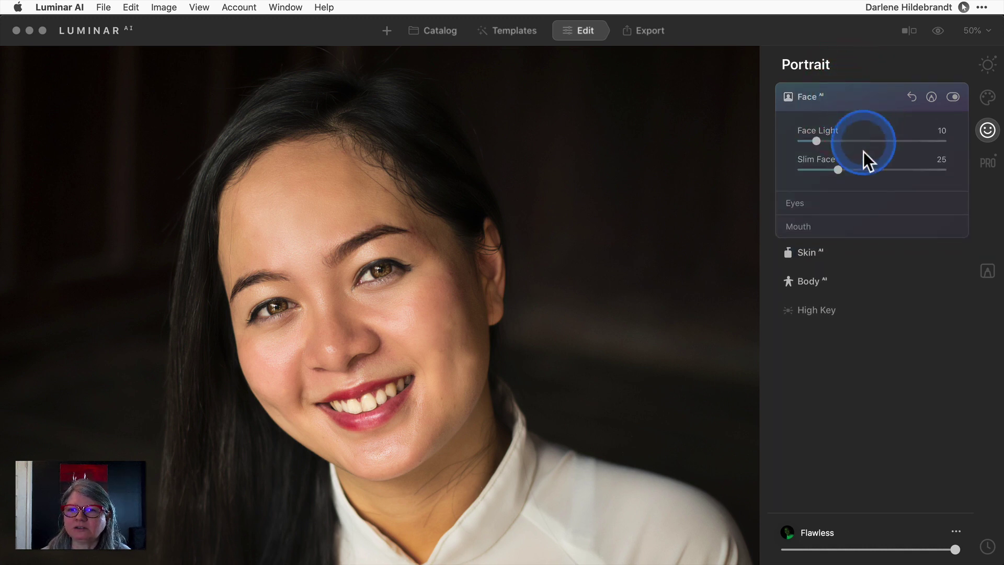
{"action": "left_click", "coordinate": [848, 203]}
{"action": "scroll", "coordinate": [847, 203], "scroll_direction": "down", "scroll_amount": 1}
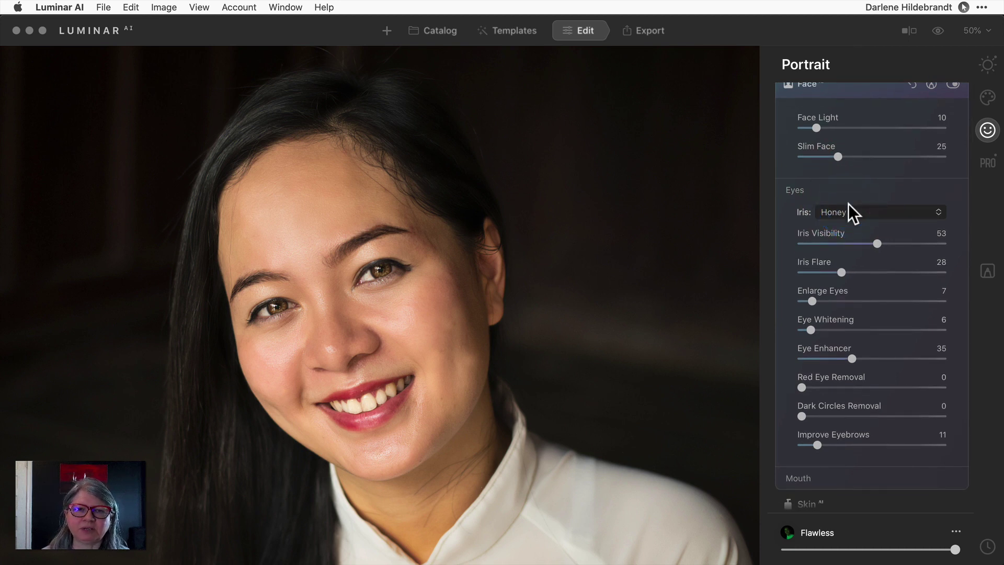
{"action": "scroll", "coordinate": [874, 92], "scroll_direction": "up", "scroll_amount": 1}
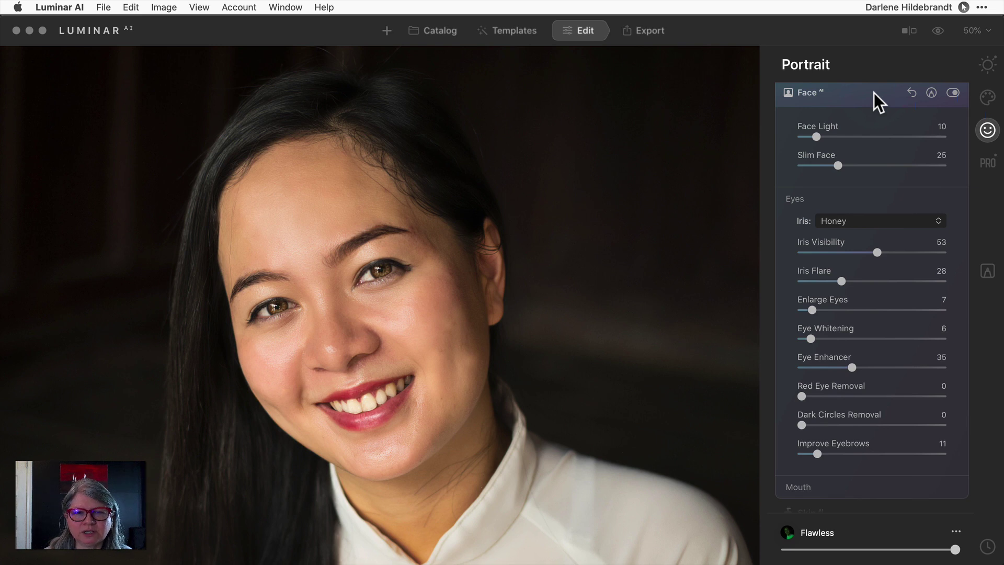
{"action": "key", "text": "backslash"}
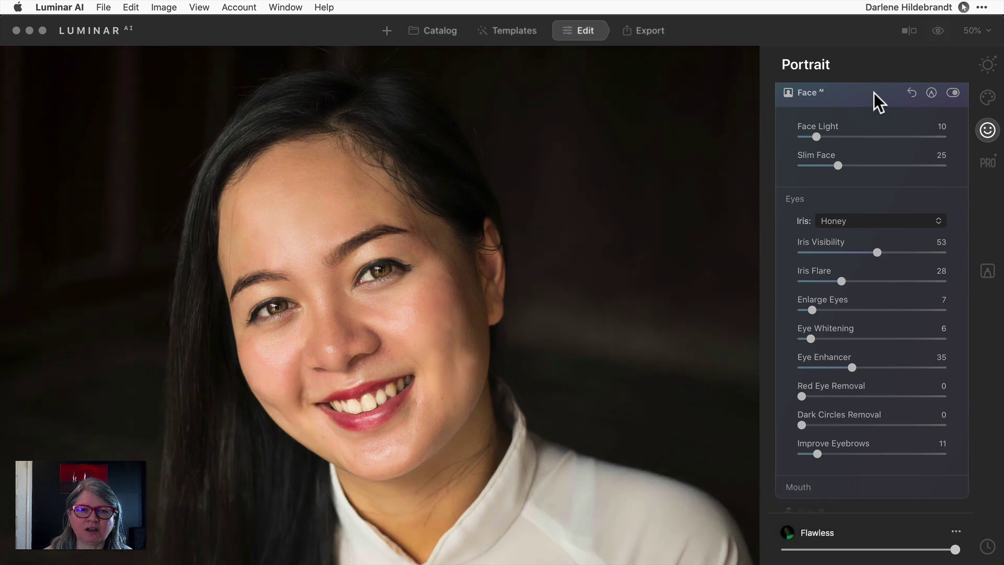
{"action": "key", "text": "backslash"}
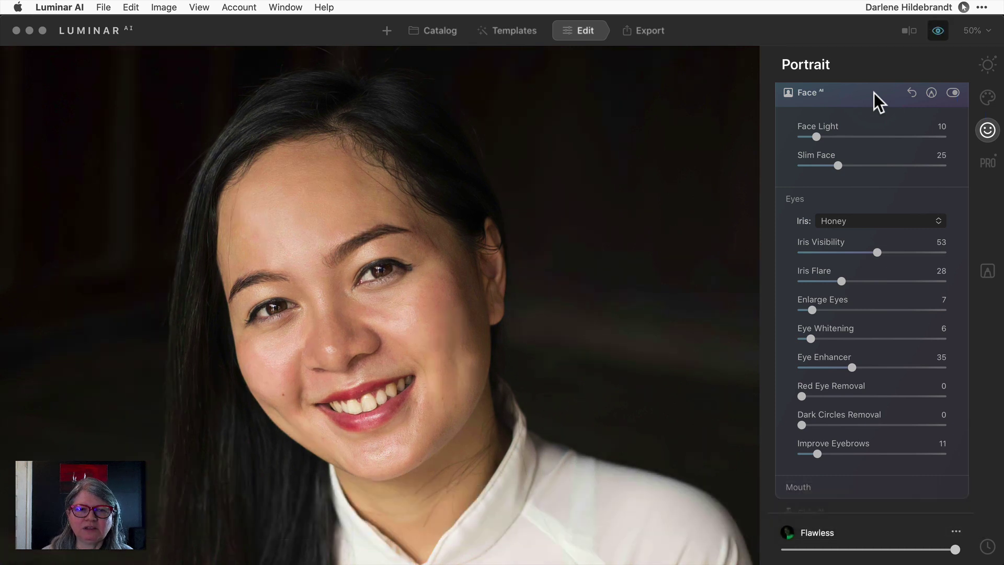
{"action": "key", "text": "backslash"}
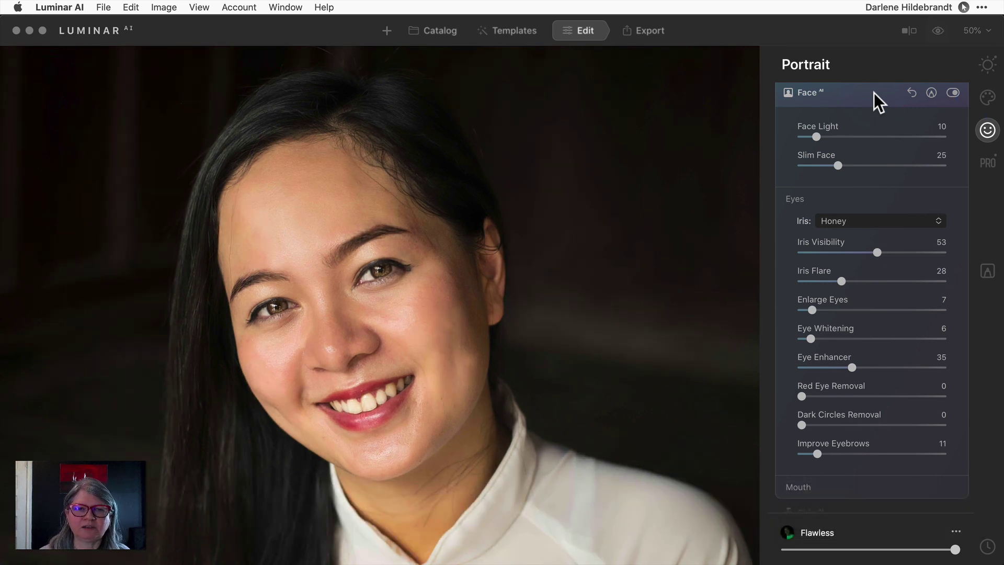
- Zoom the portrait to 100% and re-expand Face AI to show the Eyes sliders
{"action": "left_click", "coordinate": [974, 31]}
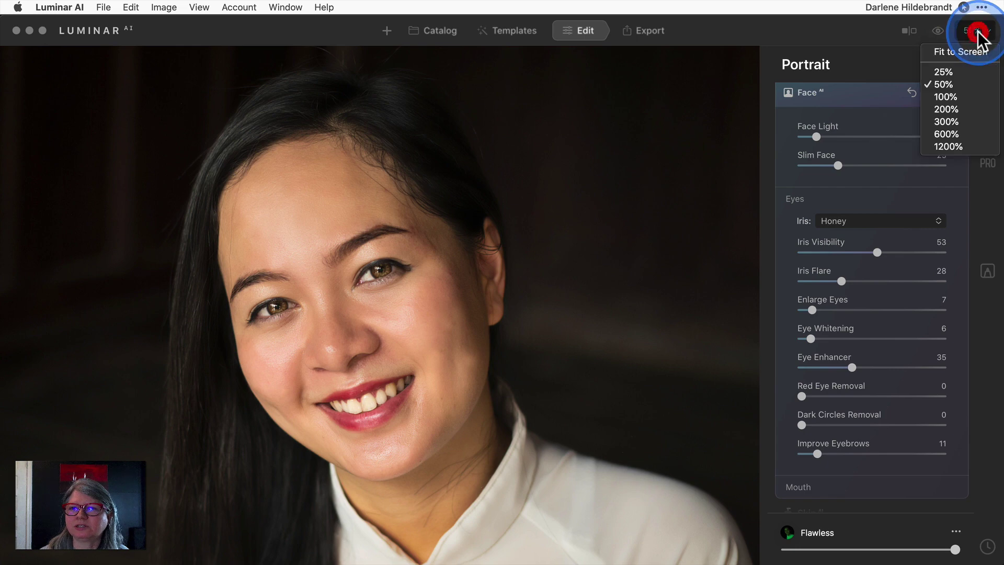
{"action": "left_click", "coordinate": [948, 96]}
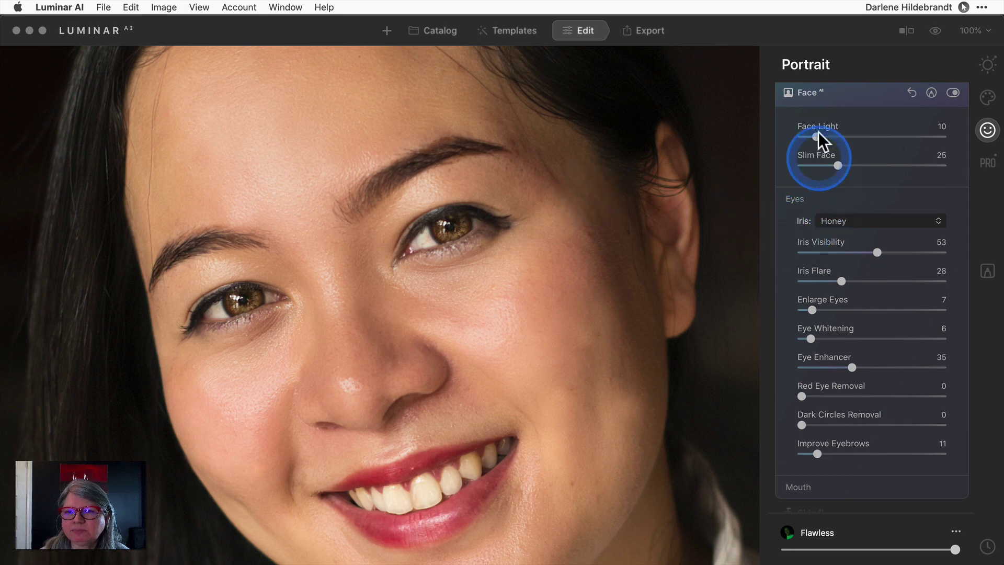
{"action": "left_click", "coordinate": [847, 95]}
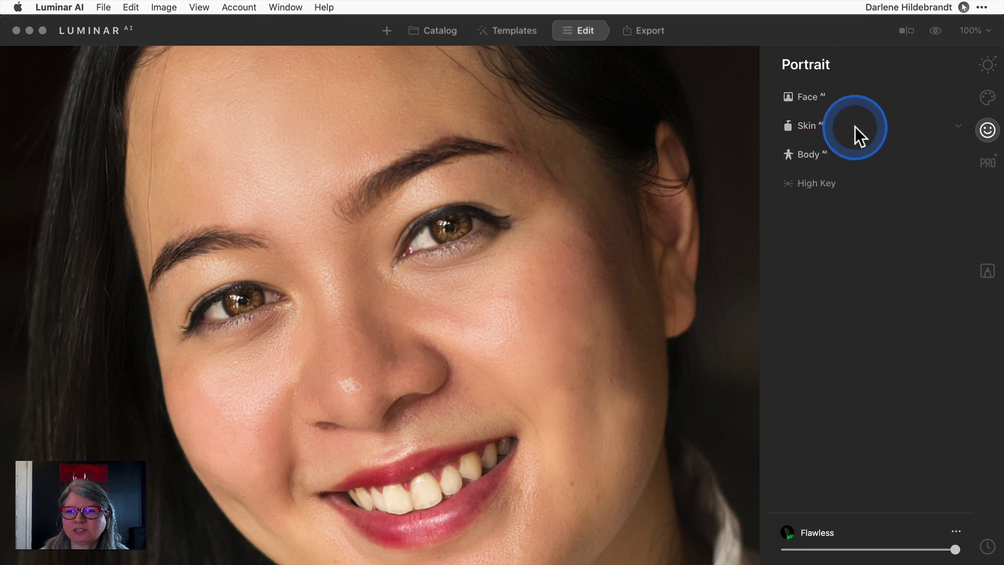
{"action": "left_click", "coordinate": [854, 127]}
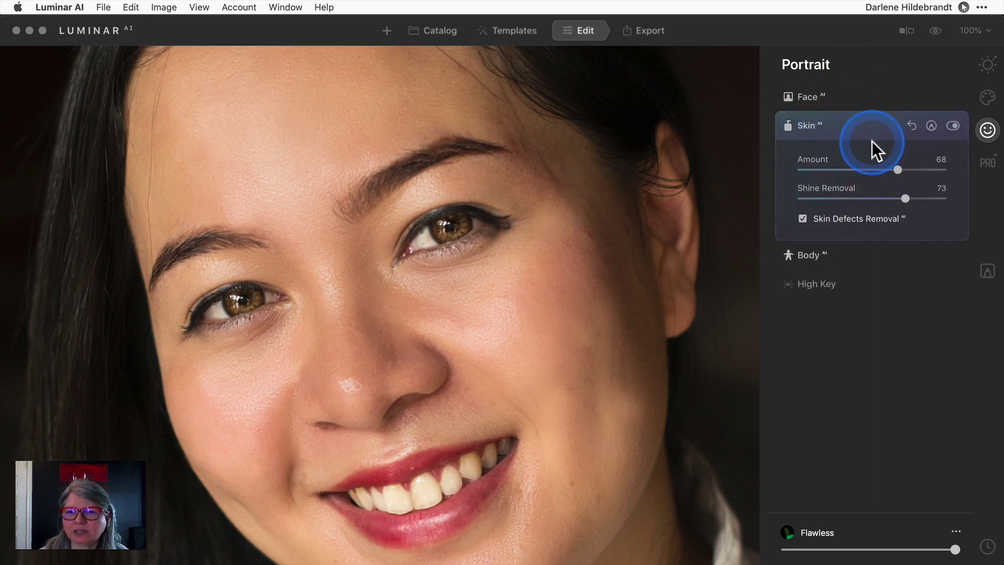
{"action": "left_click", "coordinate": [850, 100]}
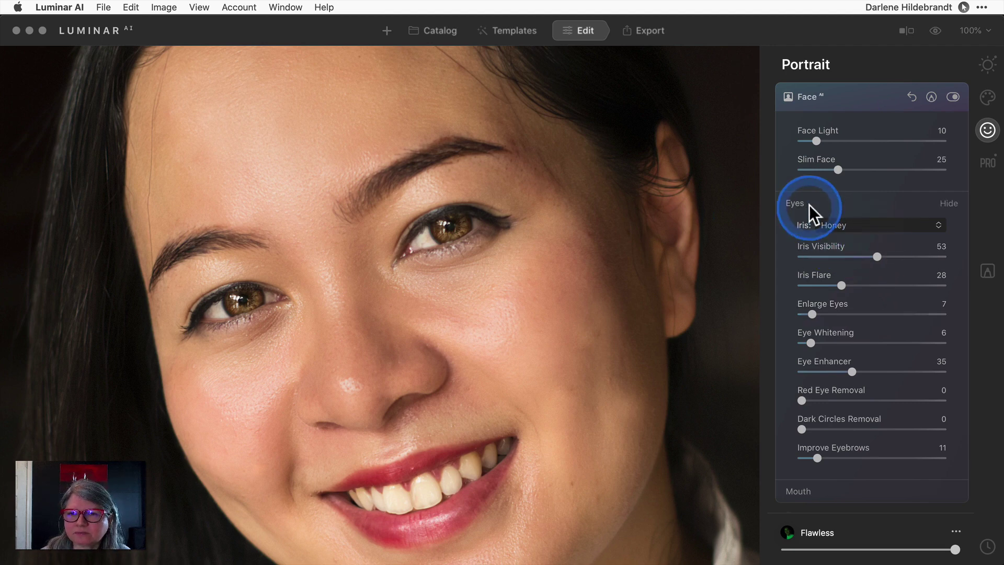
- Reset the iris colour to Original and raise Iris Visibility
{"action": "left_click", "coordinate": [861, 223]}
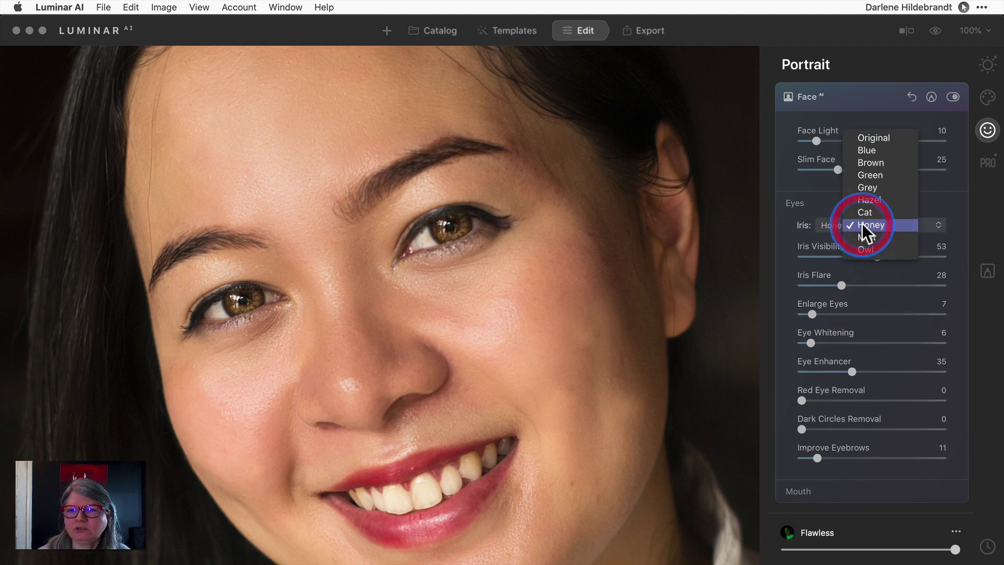
{"action": "left_click", "coordinate": [868, 137]}
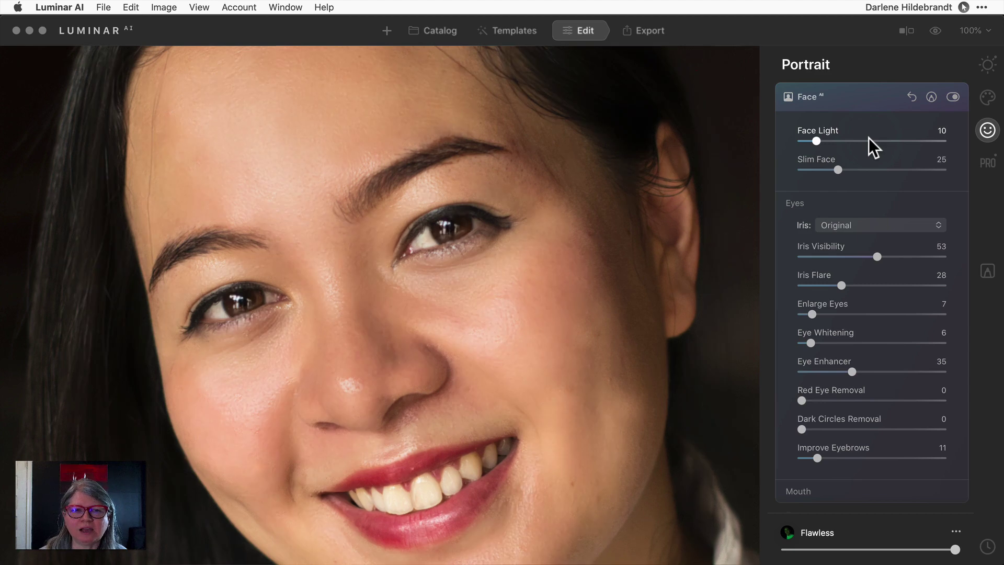
{"action": "left_click", "coordinate": [876, 252]}
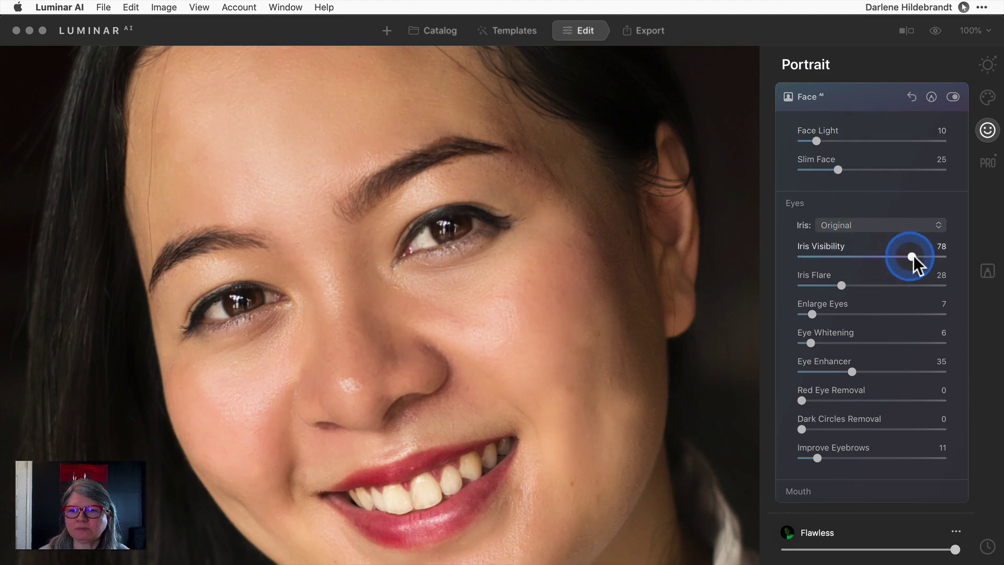
{"action": "left_click_drag", "start_coordinate": [915, 256], "coordinate": [927, 256]}
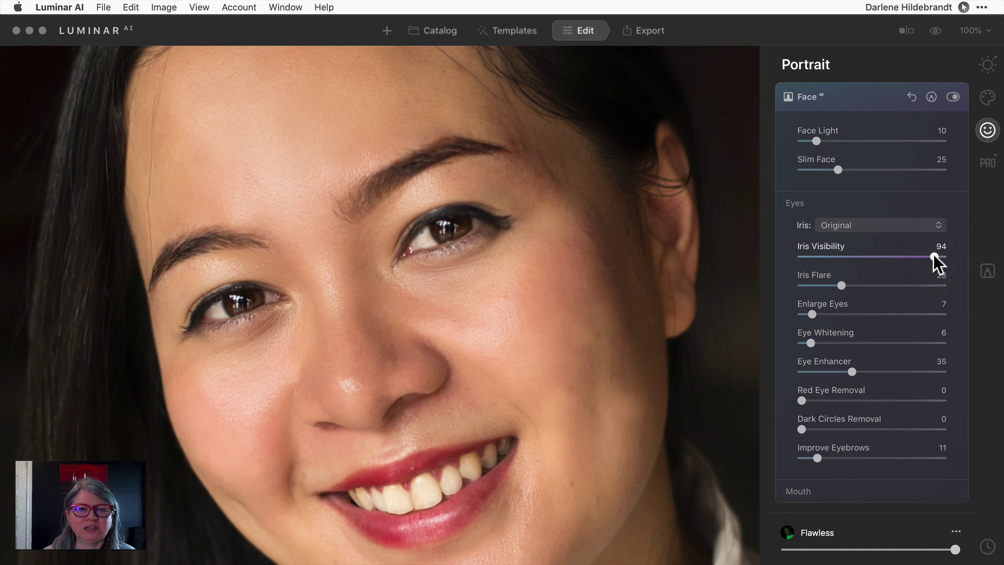
{"action": "left_click", "coordinate": [933, 255]}
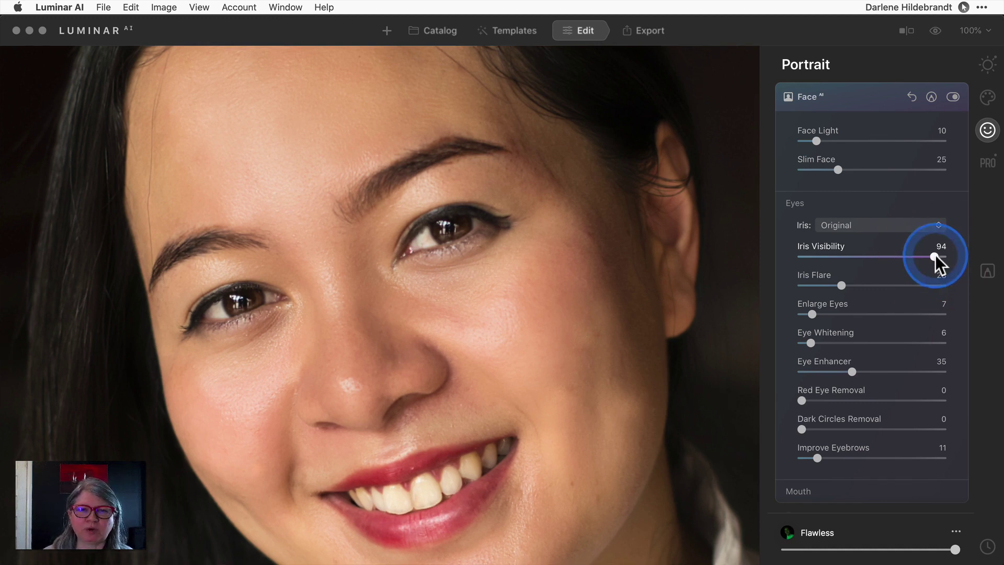
- Try Blue and Cat irises, then settle on Honey with Iris Visibility at 60
{"action": "left_click", "coordinate": [868, 225]}
{"action": "left_click", "coordinate": [870, 235]}
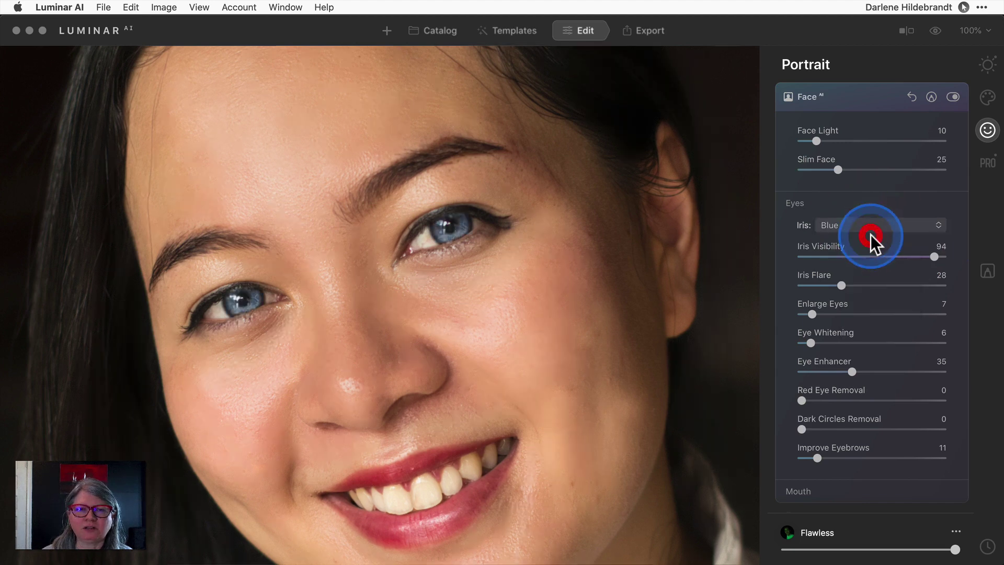
{"action": "left_click", "coordinate": [870, 224]}
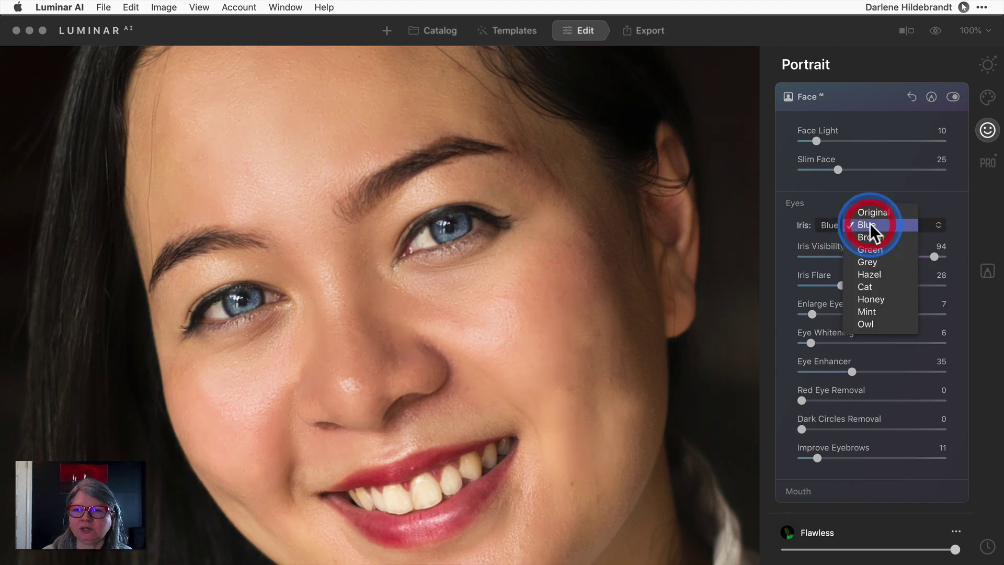
{"action": "left_click", "coordinate": [878, 285]}
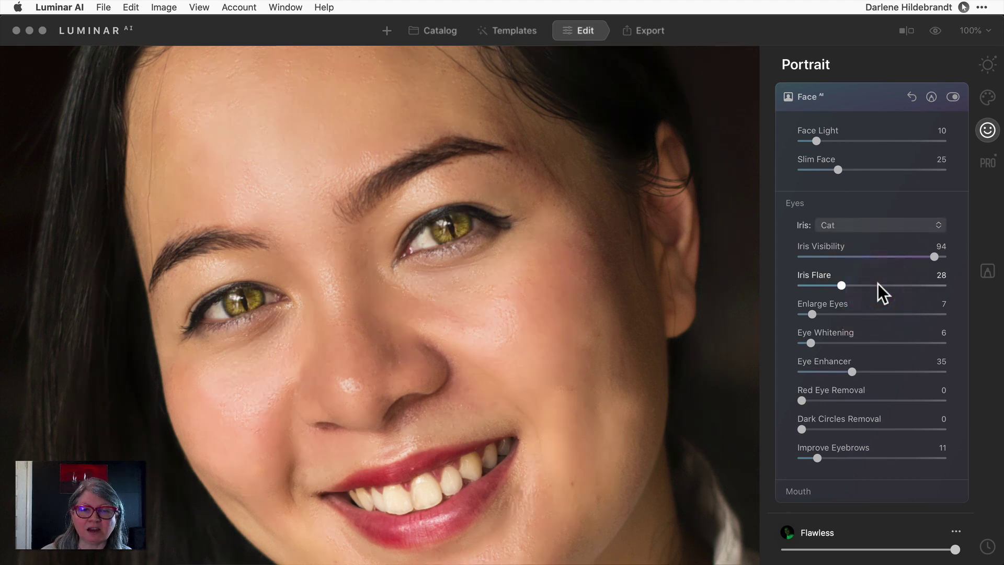
{"action": "left_click", "coordinate": [871, 223]}
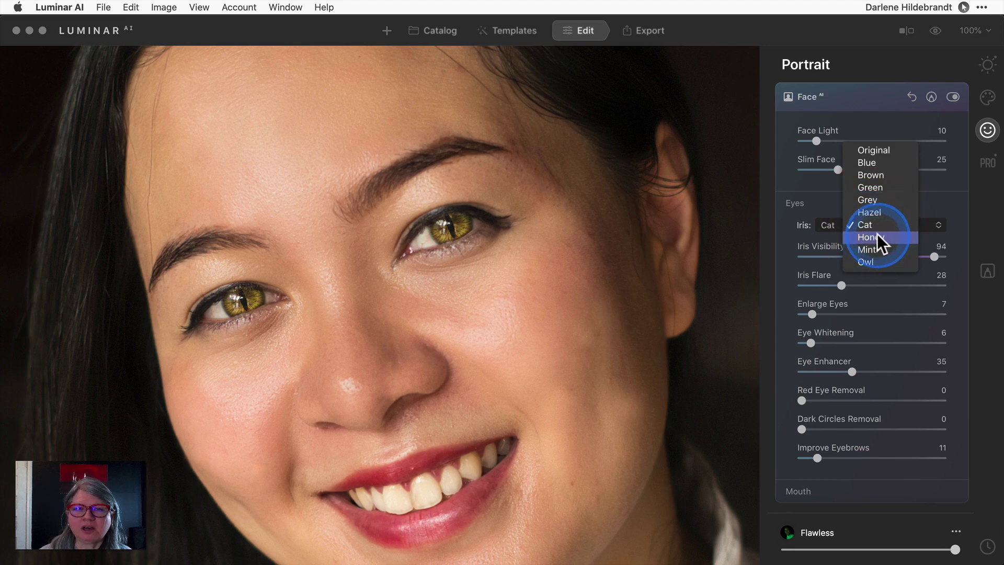
{"action": "left_click", "coordinate": [877, 236]}
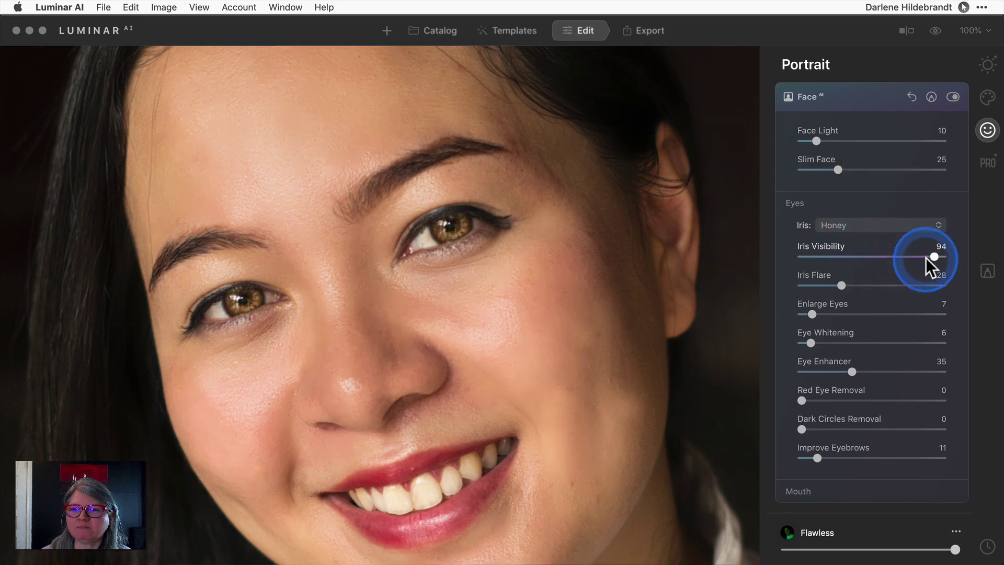
{"action": "left_click_drag", "start_coordinate": [934, 255], "coordinate": [887, 251]}
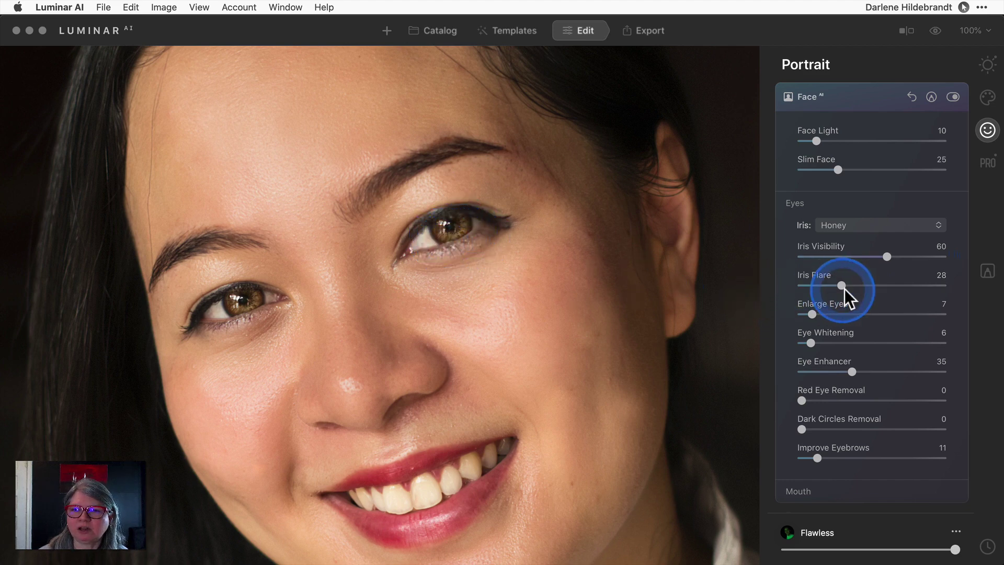
- Raise Iris Flare to 97 for a strong flare in the eyes
{"action": "left_click_drag", "start_coordinate": [841, 286], "coordinate": [864, 283]}
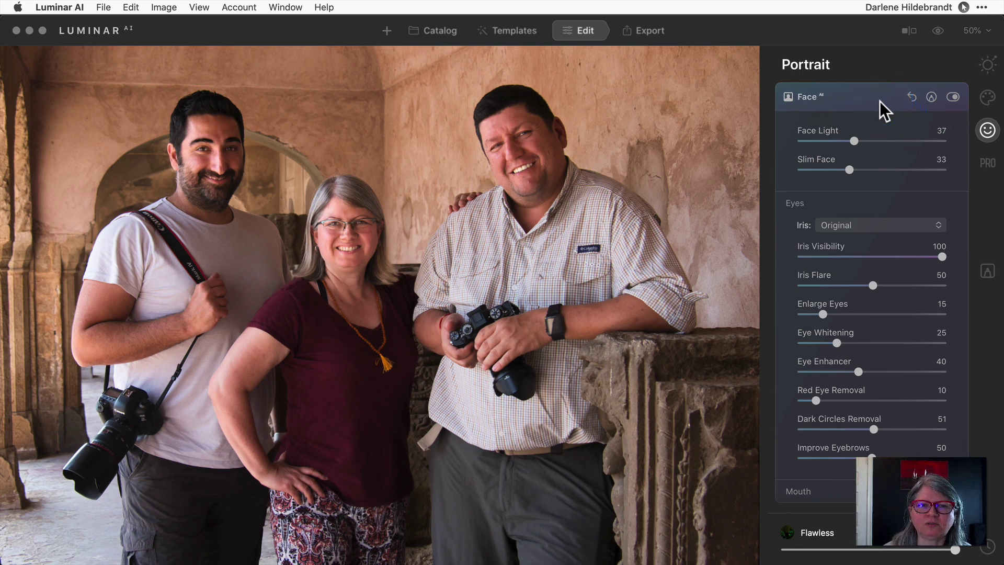
{"action": "left_click", "coordinate": [853, 140]}
{"action": "left_click", "coordinate": [850, 170]}
{"action": "left_click", "coordinate": [864, 134]}
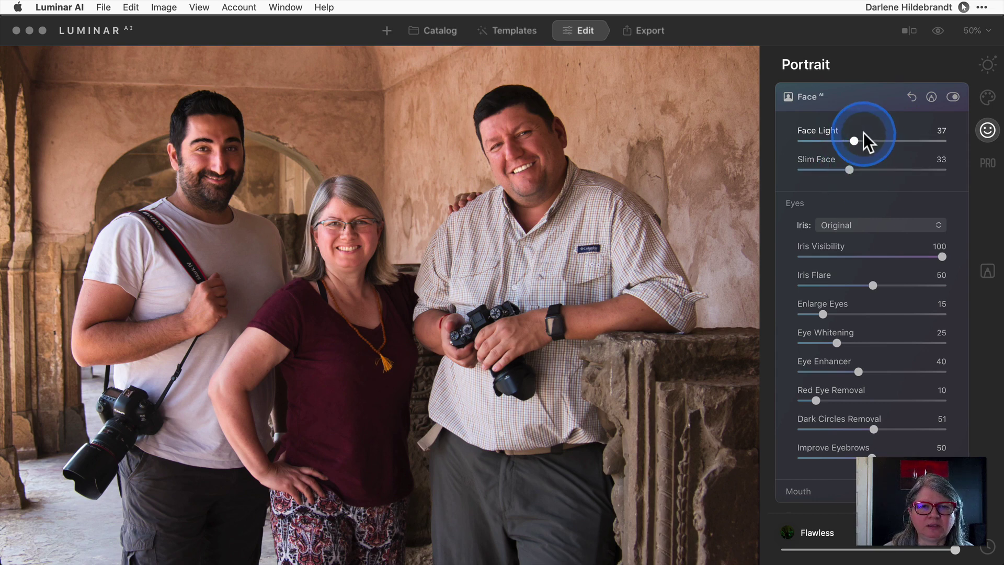
{"action": "key", "text": "backslash"}
{"action": "key", "text": "backslash"}
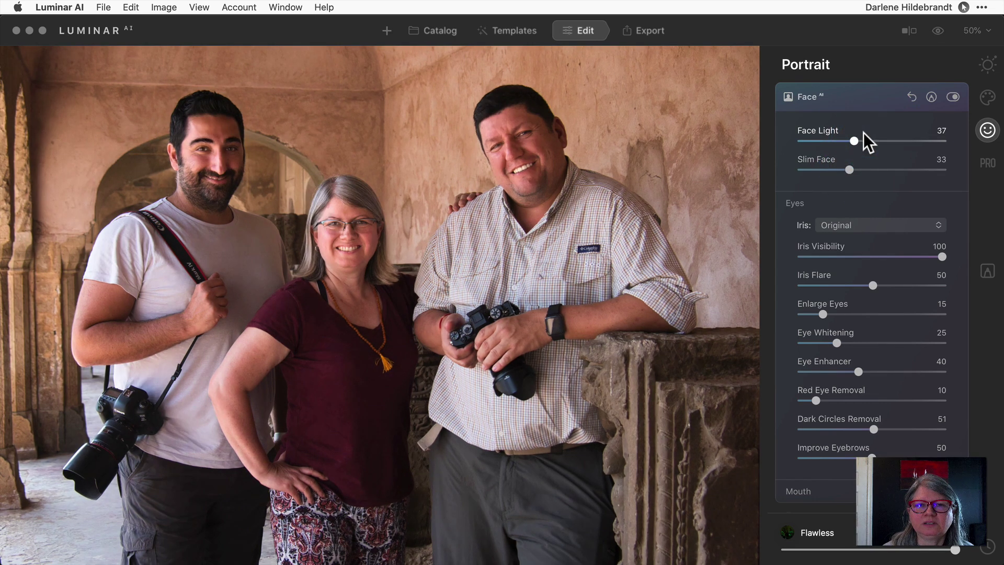
{"action": "key", "text": "backslash"}
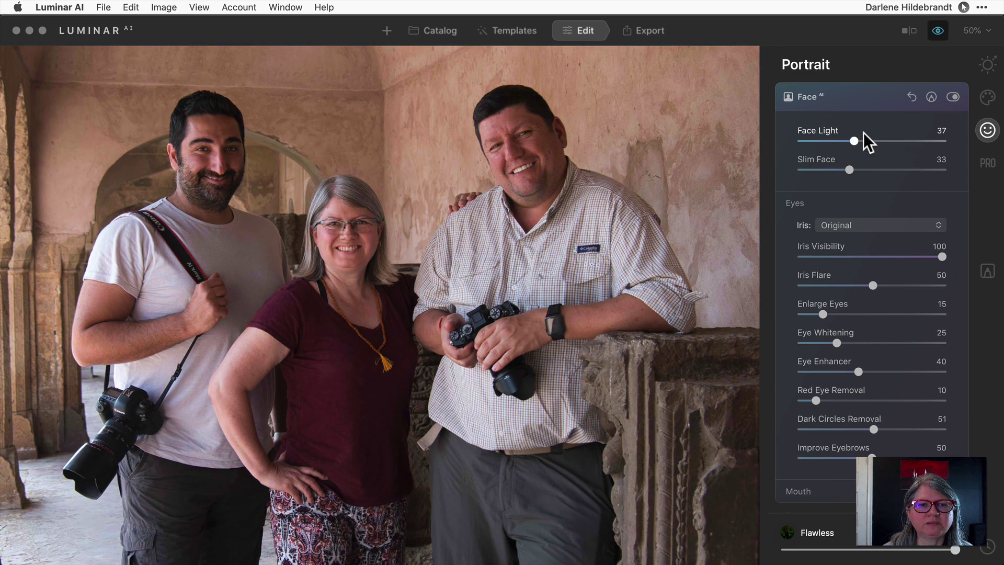
{"action": "key", "text": "backslash"}
{"action": "key", "text": "backslash"}
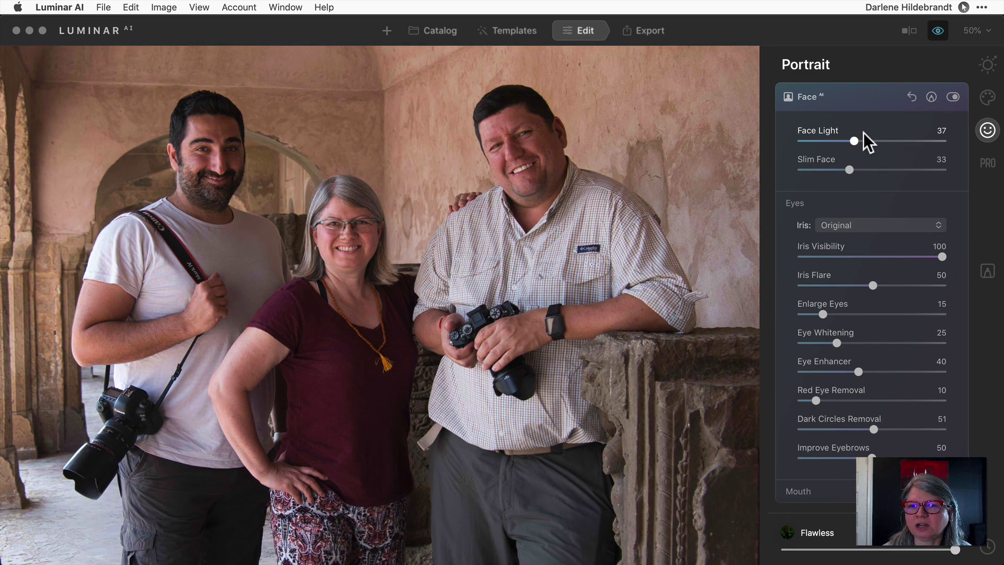
{"action": "key", "text": "backslash"}
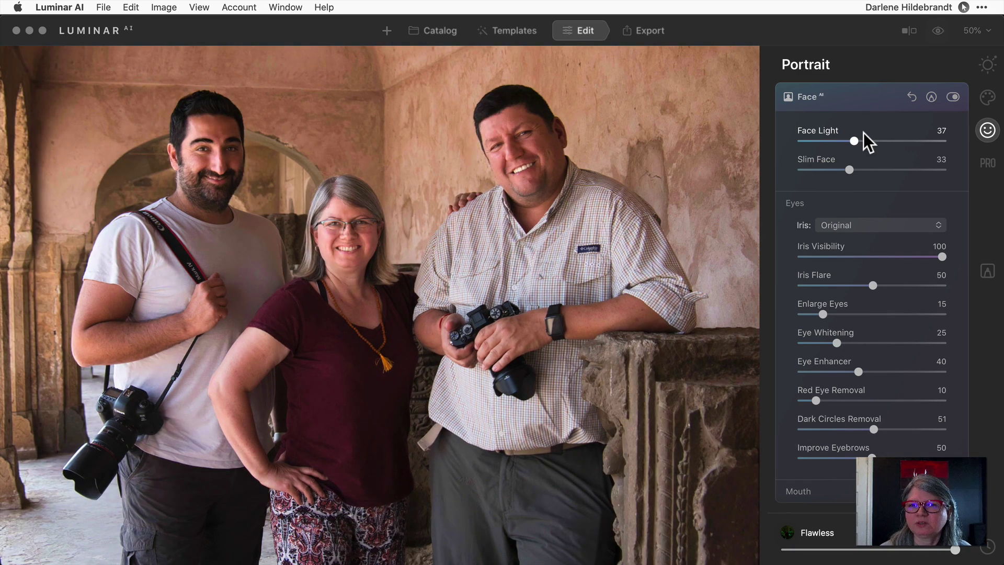
- Push the Body AI and Abdomen slimming sliders to 100, then compare with the original
{"action": "left_click", "coordinate": [861, 99]}
{"action": "left_click", "coordinate": [858, 153]}
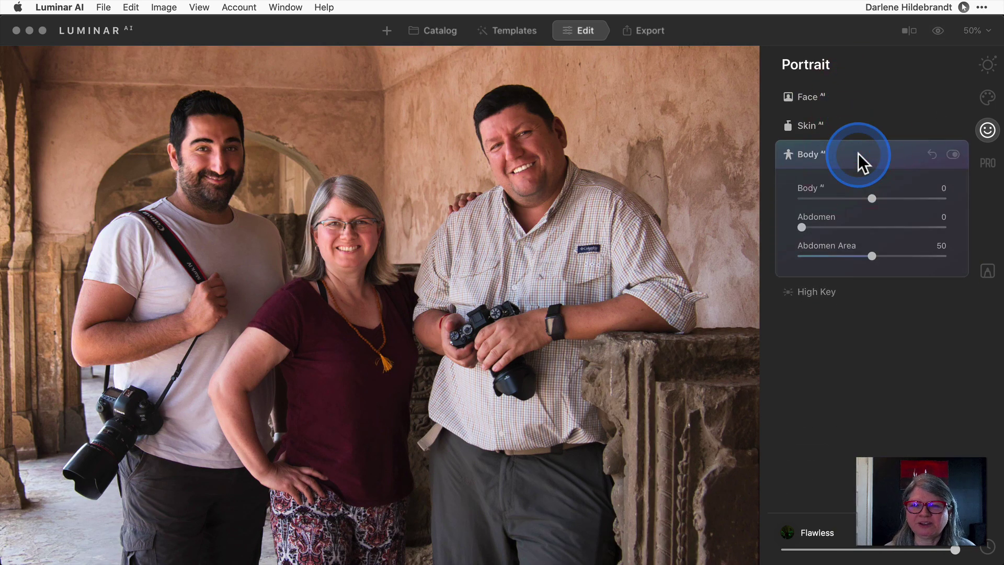
{"action": "left_click_drag", "start_coordinate": [864, 188], "coordinate": [895, 195]}
{"action": "left_click", "coordinate": [803, 226]}
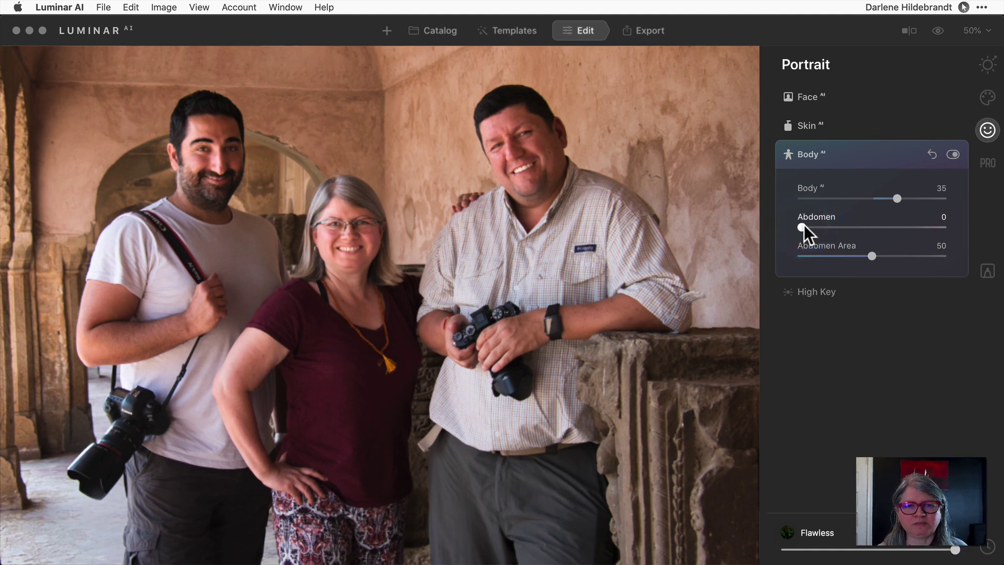
{"action": "left_click_drag", "start_coordinate": [804, 224], "coordinate": [827, 223]}
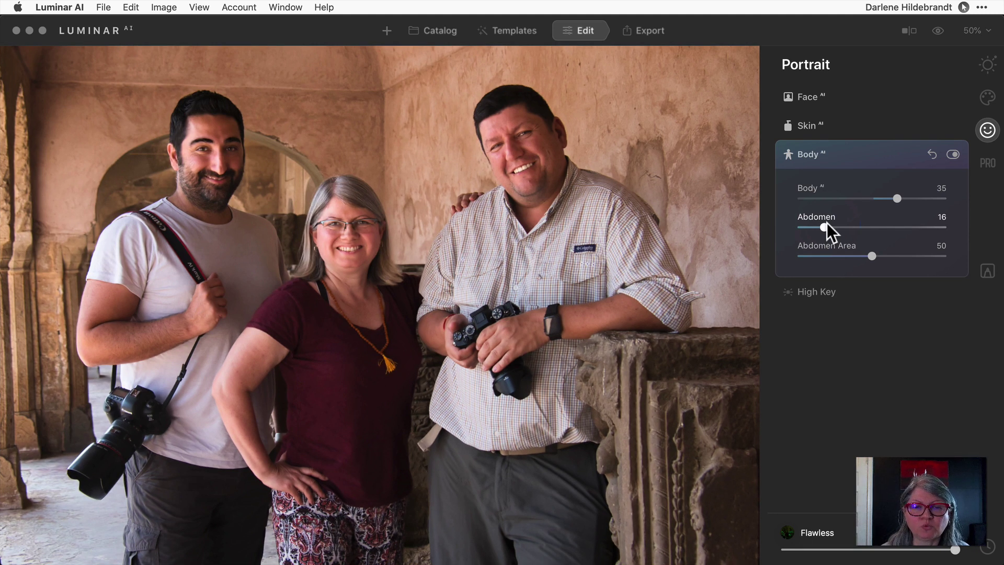
{"action": "left_click_drag", "start_coordinate": [826, 223], "coordinate": [949, 225]}
{"action": "left_click_drag", "start_coordinate": [918, 201], "coordinate": [949, 197]}
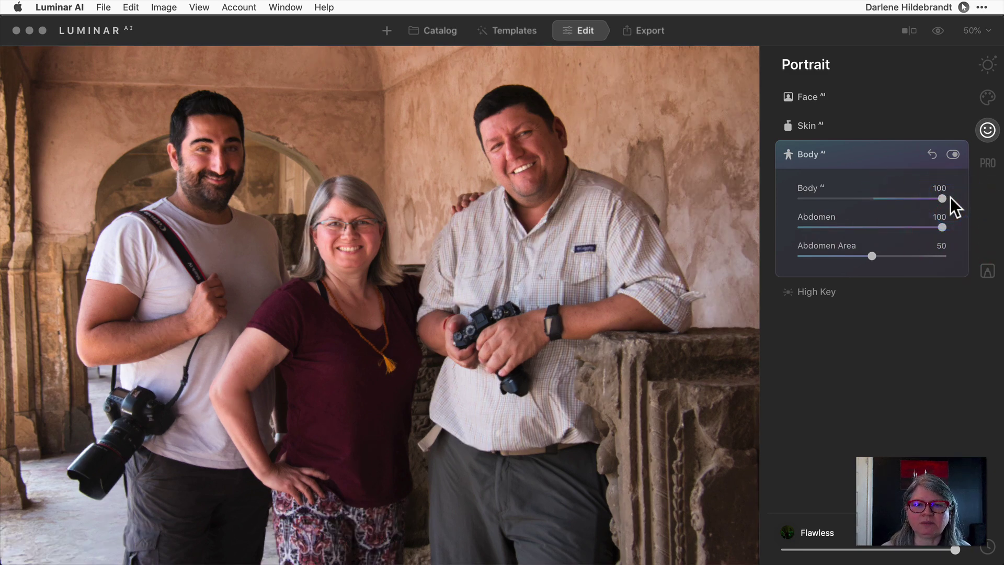
{"action": "mouse_move", "coordinate": [709, 325]}
{"action": "left_mouse_down"}
{"action": "mouse_move", "coordinate": [524, 345]}
{"action": "mouse_move", "coordinate": [507, 362]}
{"action": "mouse_move", "coordinate": [527, 397]}
{"action": "mouse_move", "coordinate": [523, 340]}
{"action": "mouse_move", "coordinate": [511, 390]}
{"action": "mouse_move", "coordinate": [588, 426]}
{"action": "mouse_move", "coordinate": [505, 417]}
{"action": "mouse_move", "coordinate": [546, 417]}
{"action": "mouse_move", "coordinate": [529, 361]}
{"action": "mouse_move", "coordinate": [610, 357]}
{"action": "mouse_move", "coordinate": [483, 379]}
{"action": "mouse_move", "coordinate": [495, 374]}
{"action": "mouse_move", "coordinate": [604, 438]}
{"action": "mouse_move", "coordinate": [708, 442]}
{"action": "mouse_move", "coordinate": [817, 420]}
{"action": "left_mouse_up"}
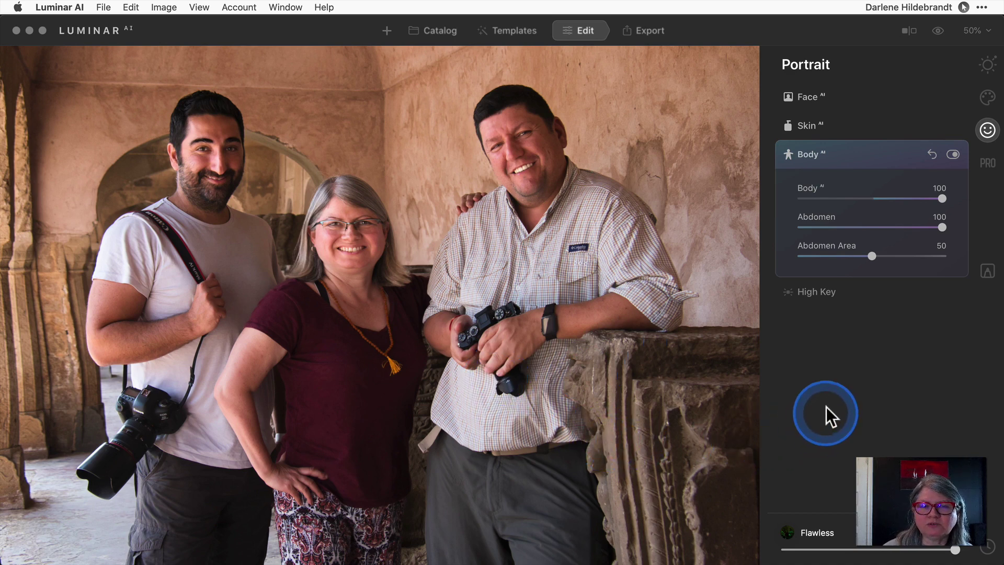
{"action": "key", "text": "backslash"}
{"action": "key", "text": "backslash"}
{"action": "key", "text": "backslash"}
{"action": "key", "text": "backslash"}
{"action": "key", "text": "backslash"}
{"action": "key", "text": "backslash"}
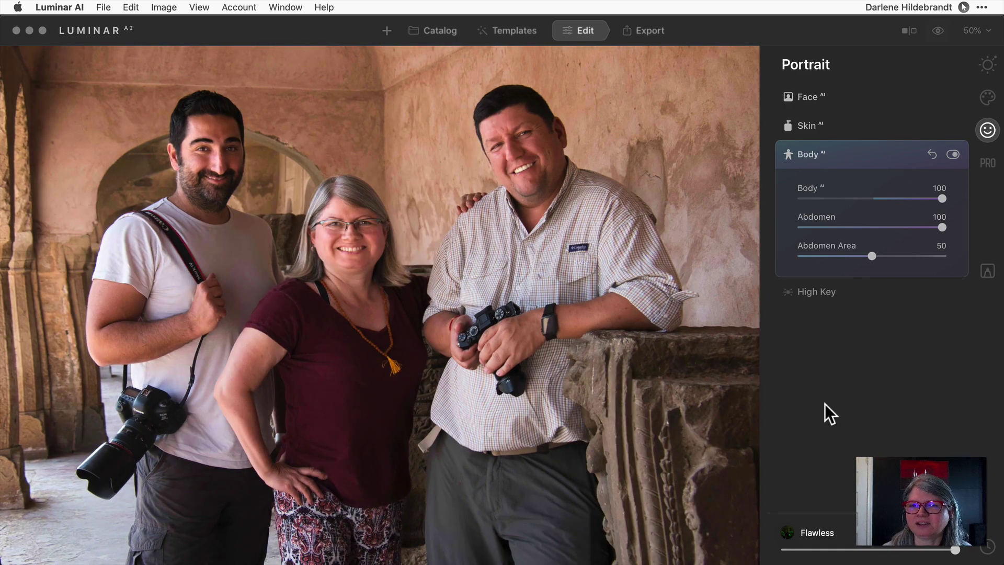
- Ease Abdomen back to 34 and Body AI to 20, then compare with the original
{"action": "left_click", "coordinate": [849, 227]}
{"action": "left_click", "coordinate": [887, 198]}
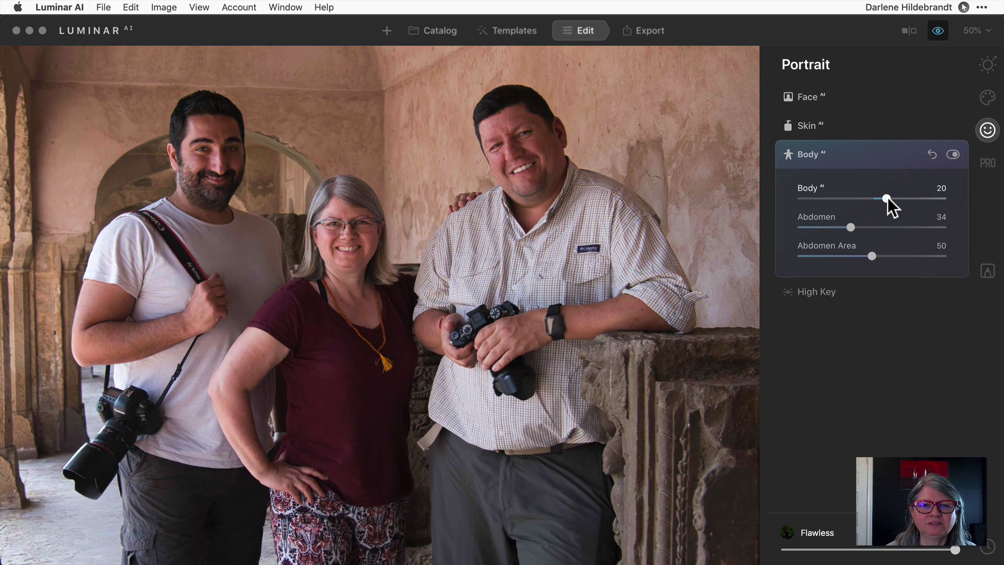
{"action": "key", "text": "backslash"}
{"action": "key", "text": "backslash"}
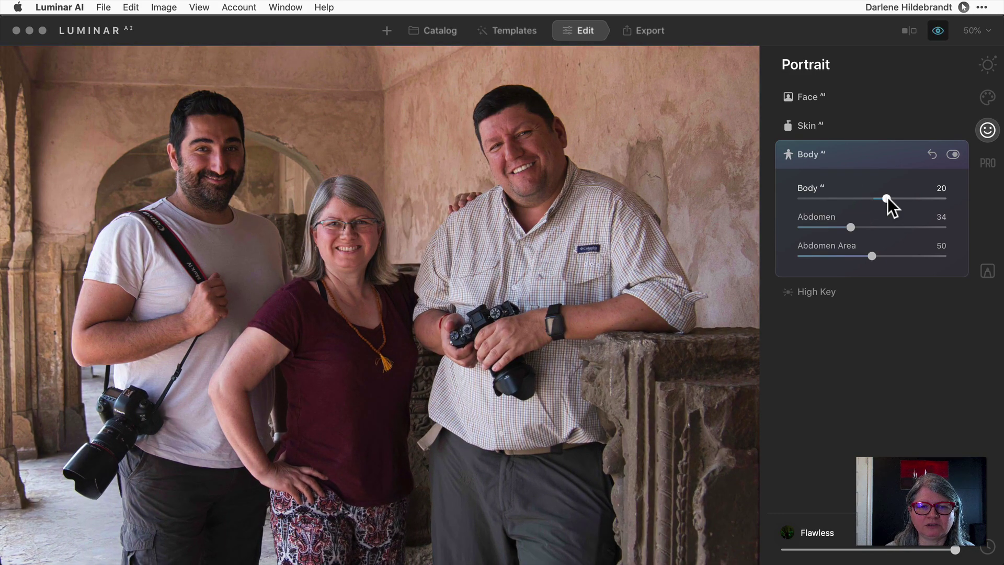
{"action": "key", "text": "backslash"}
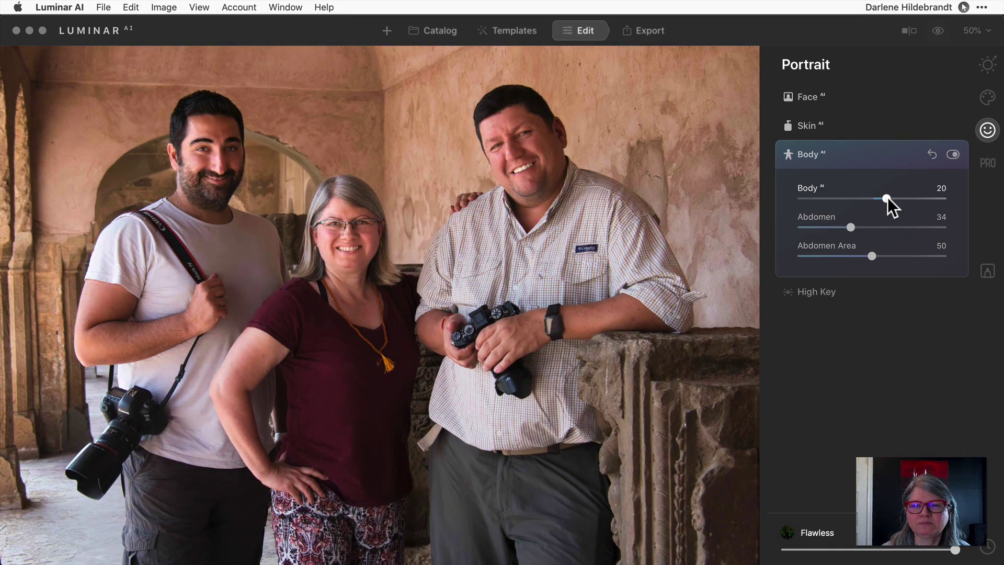
- Set the zoom to Fit to Screen so the whole group photo is visible
{"action": "left_click", "coordinate": [973, 31]}
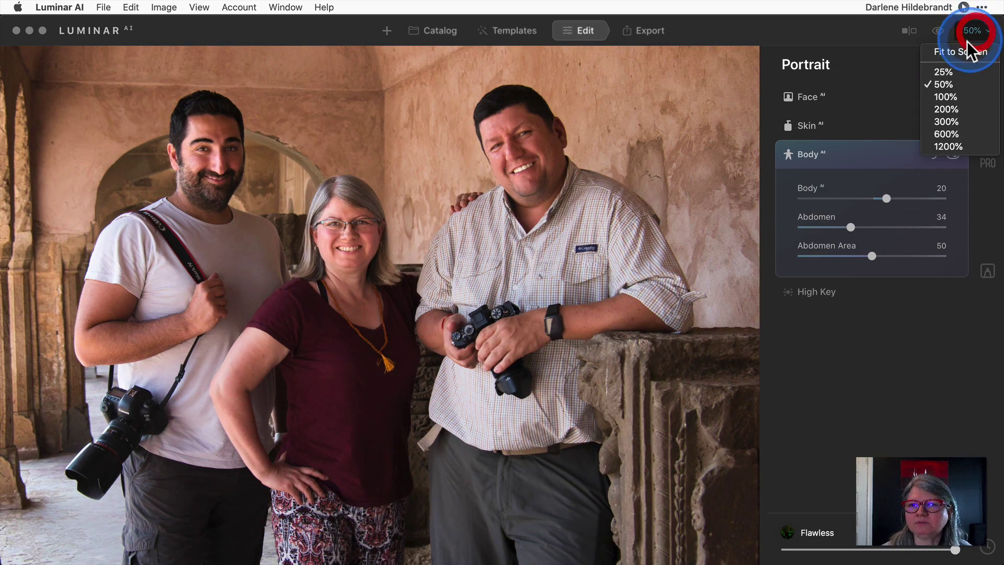
{"action": "left_click", "coordinate": [965, 52]}
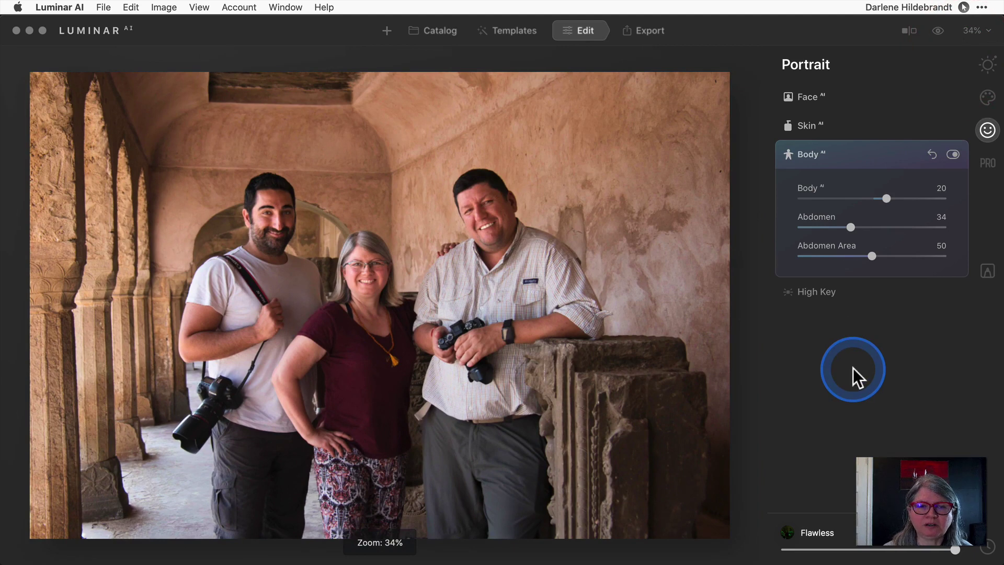